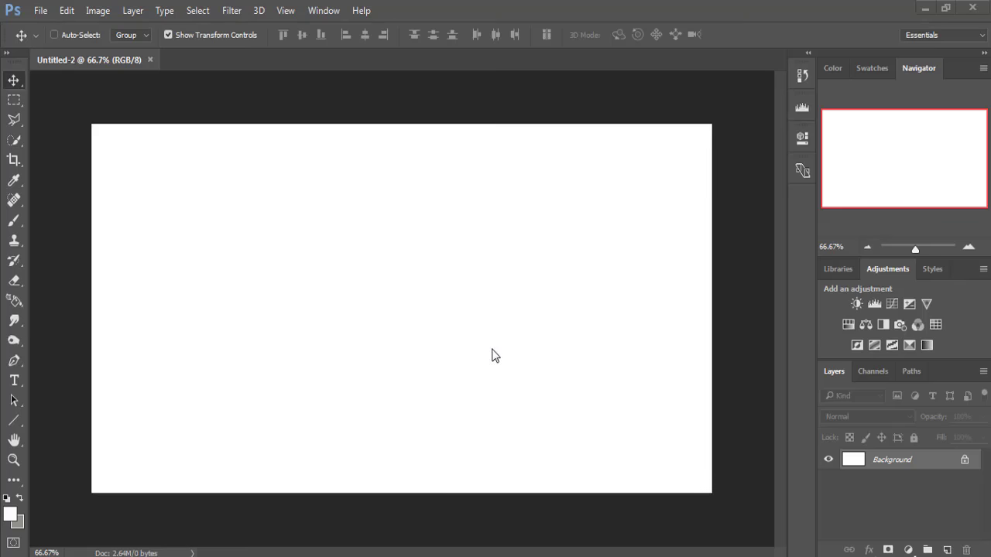
Step: Show the open-document thumbnails (street, motorcycle, man, sky) next to the blank Untitled-2 canvas
click(428, 336)
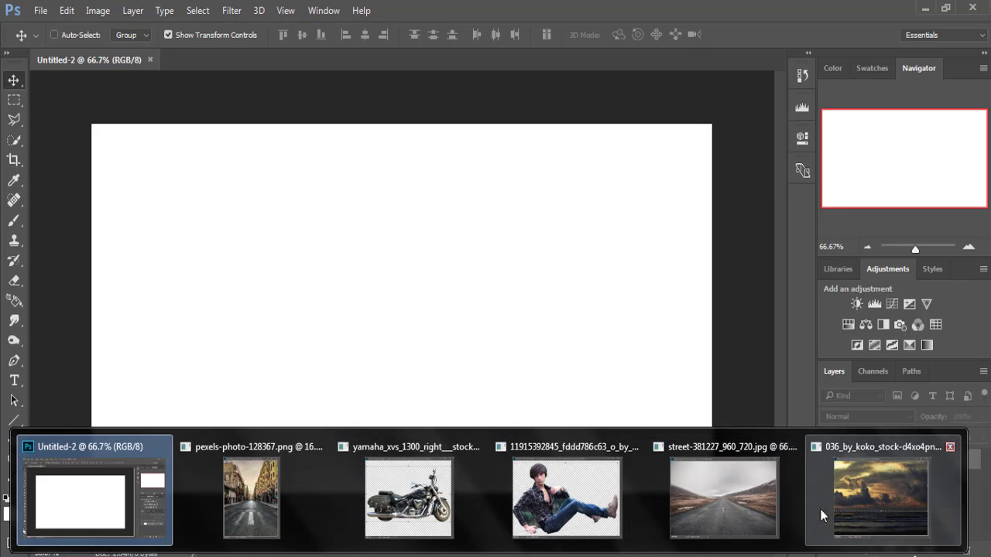
Step: Drag street-381227 into Untitled-2 as Layer 1 and stretch it to 133.33% width, edge to edge
click(746, 508)
drag(692, 301, 301, 320)
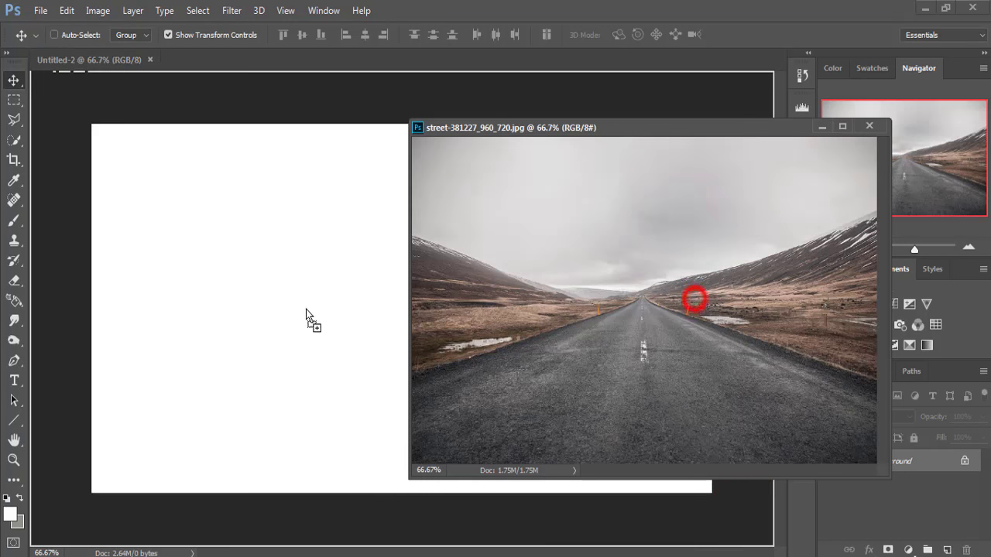
click(822, 127)
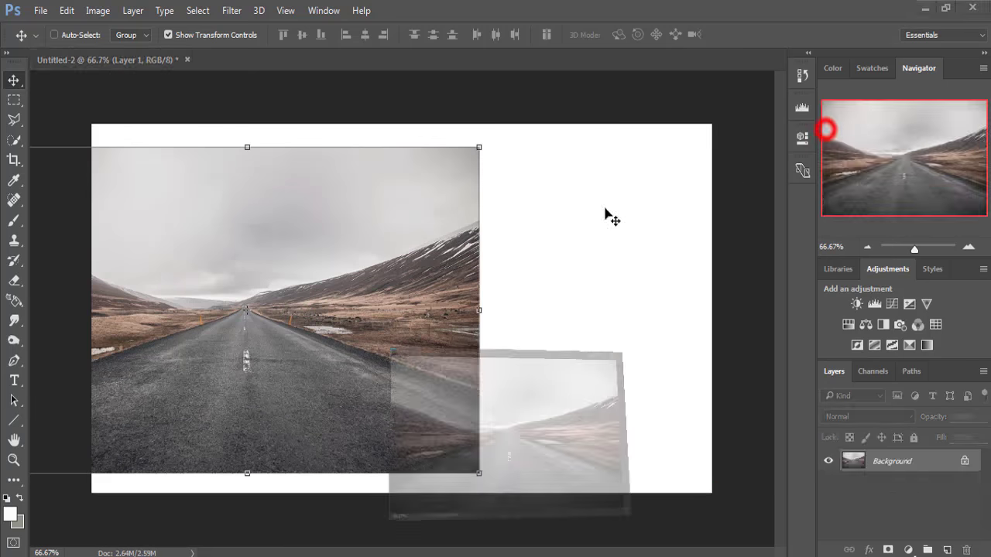
mouse_move(388, 253)
mouse_down()
mouse_move(539, 269)
mouse_move(539, 280)
mouse_up()
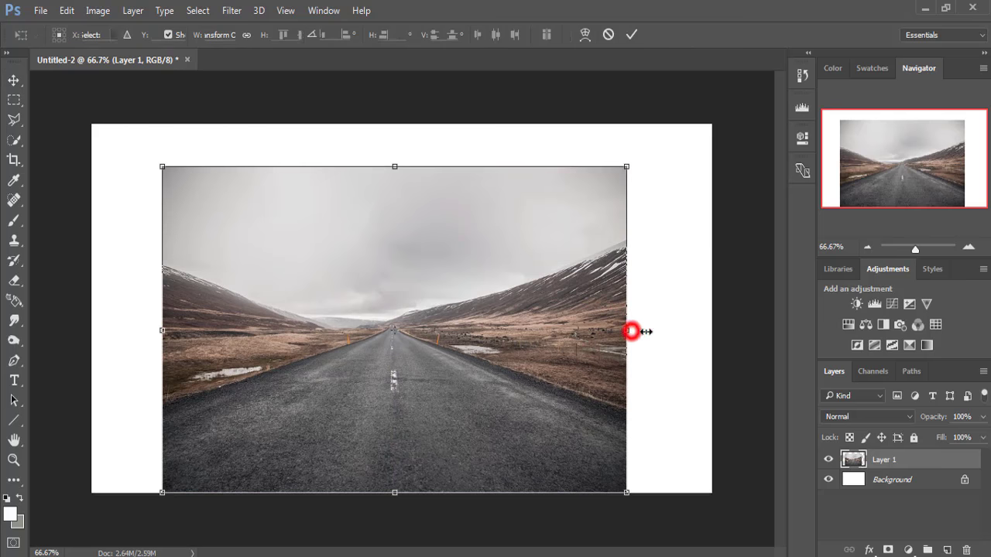
drag(632, 325, 711, 330)
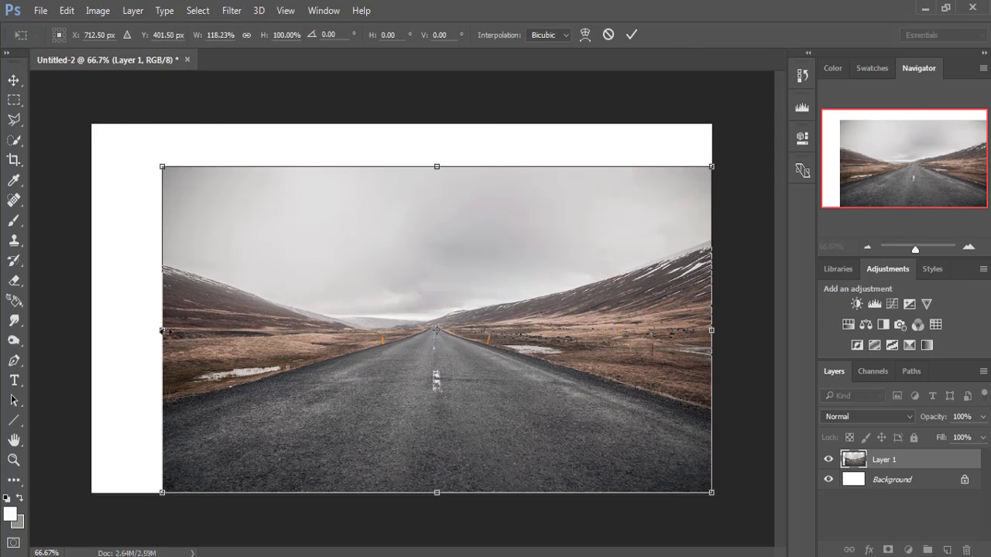
drag(162, 330, 92, 330)
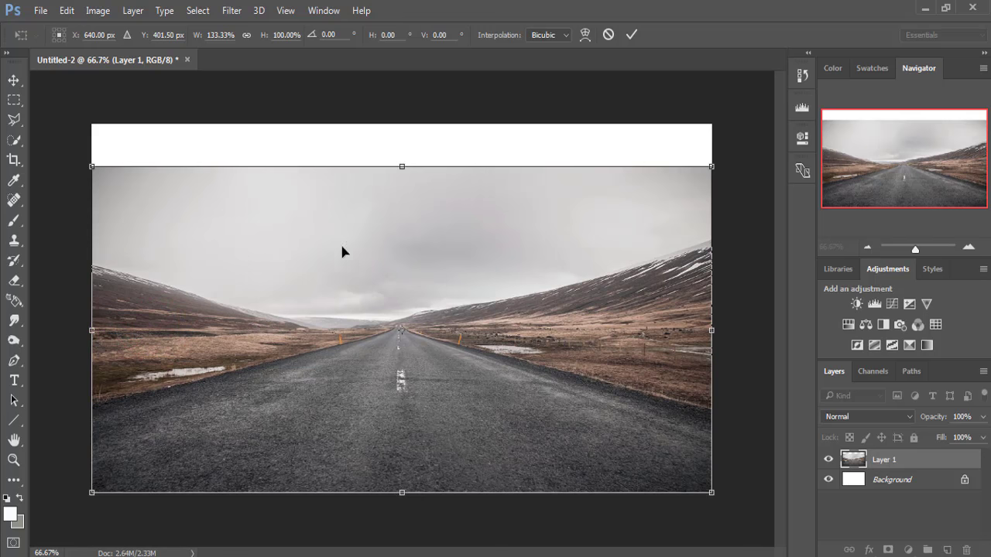
click(634, 37)
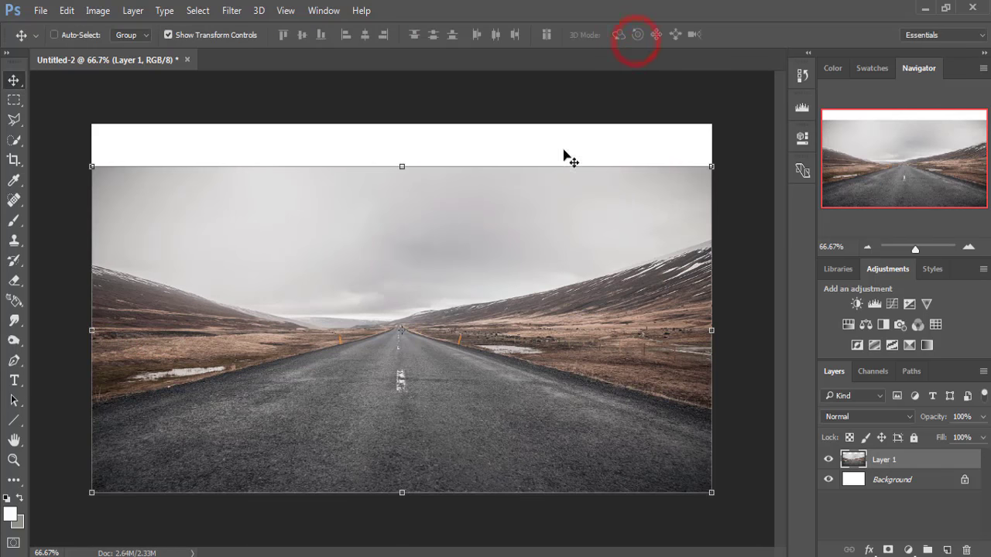
click(531, 266)
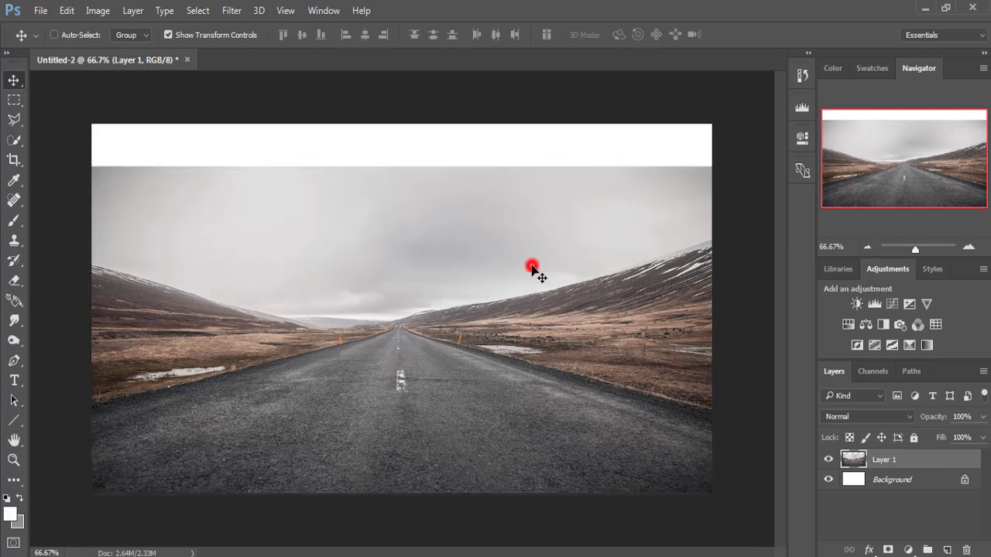
Step: Select the grey sky down to the distant hills with Quick Selection and delete it
click(14, 140)
click(84, 34)
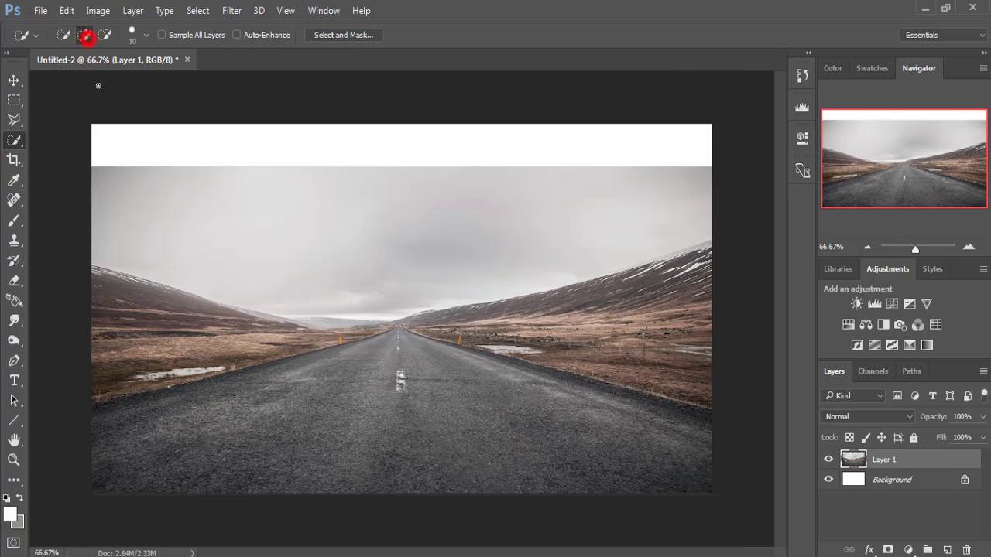
mouse_move(137, 181)
mouse_down()
mouse_move(201, 206)
mouse_move(619, 218)
mouse_up()
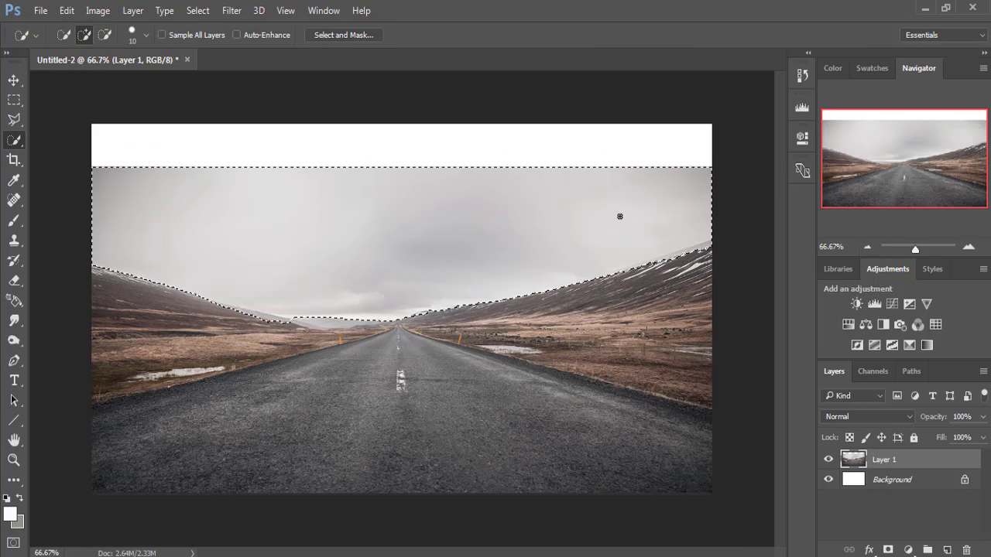
drag(288, 298, 376, 318)
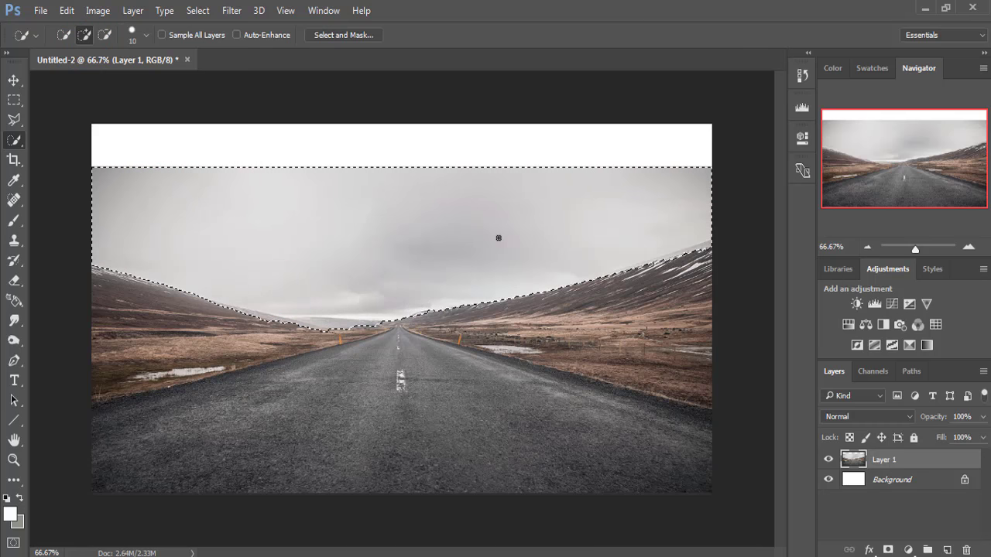
key(Delete)
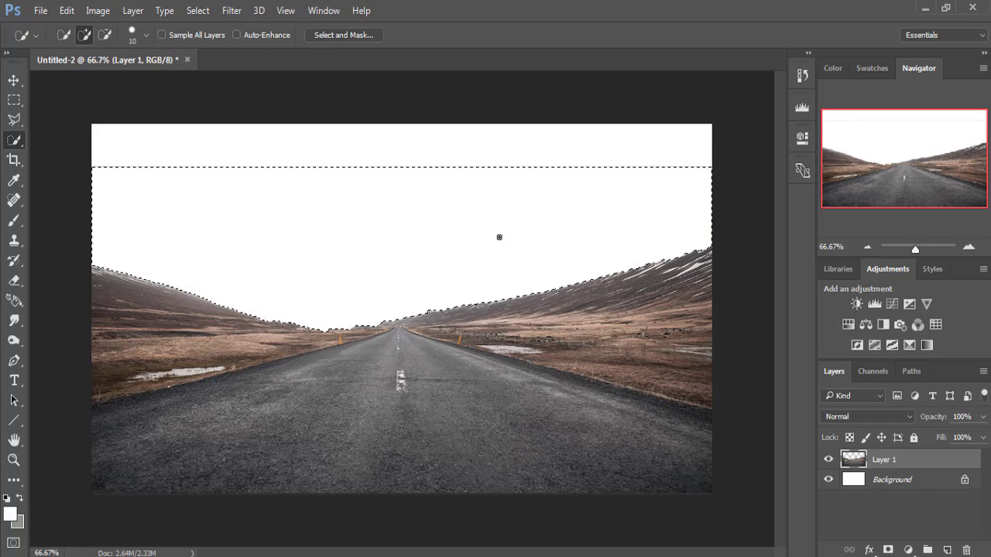
Step: Deselect, erase the leftover thin line across the sky, and return to the Move tool
click(195, 11)
click(198, 41)
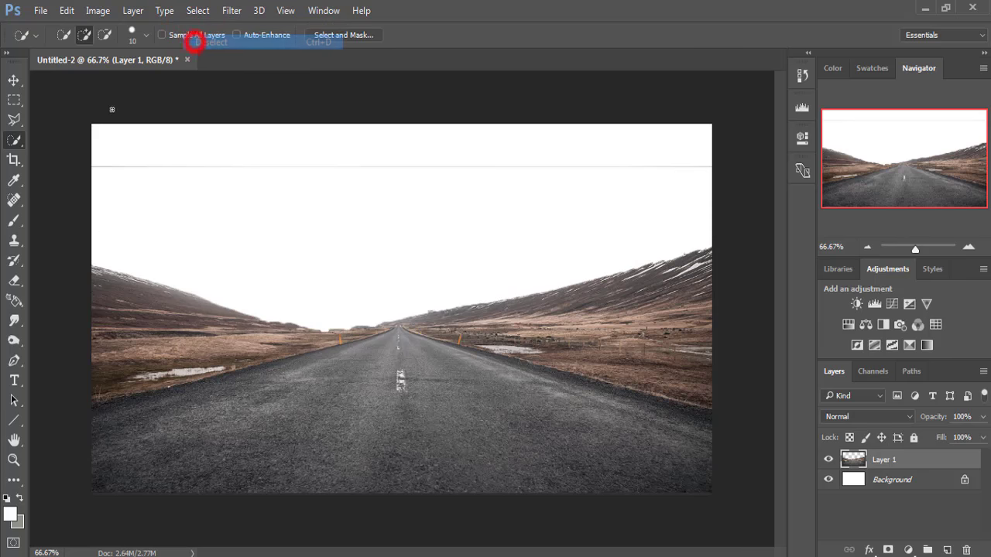
click(15, 280)
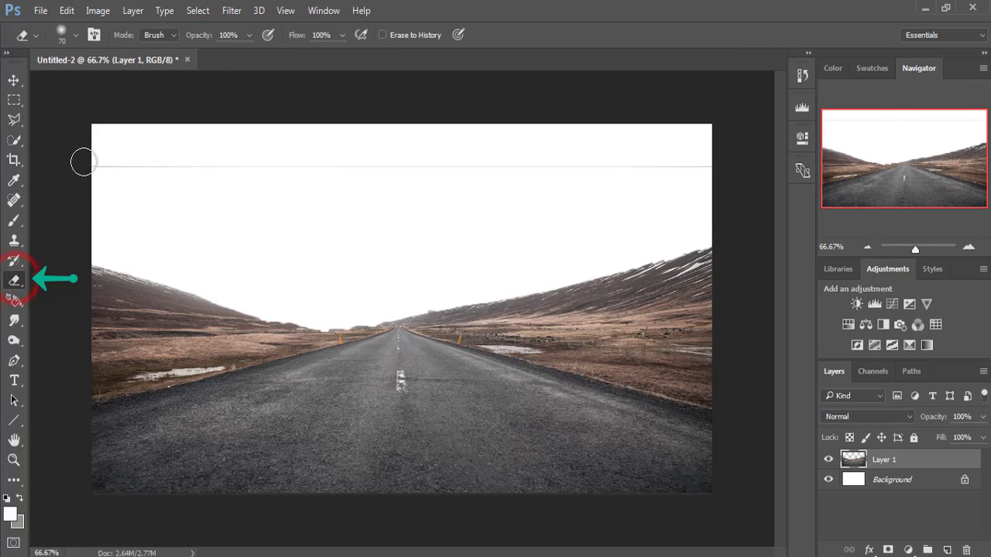
drag(82, 160, 270, 172)
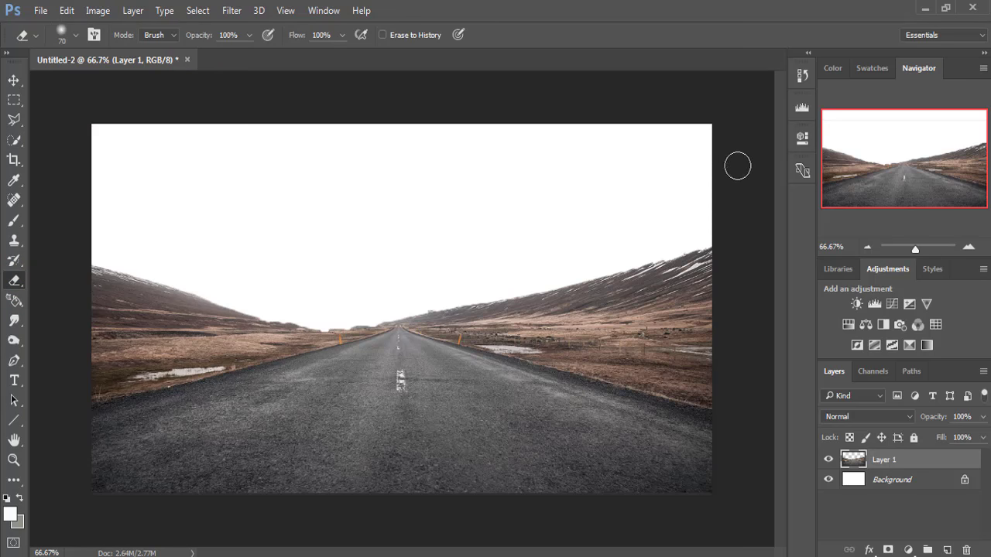
click(15, 79)
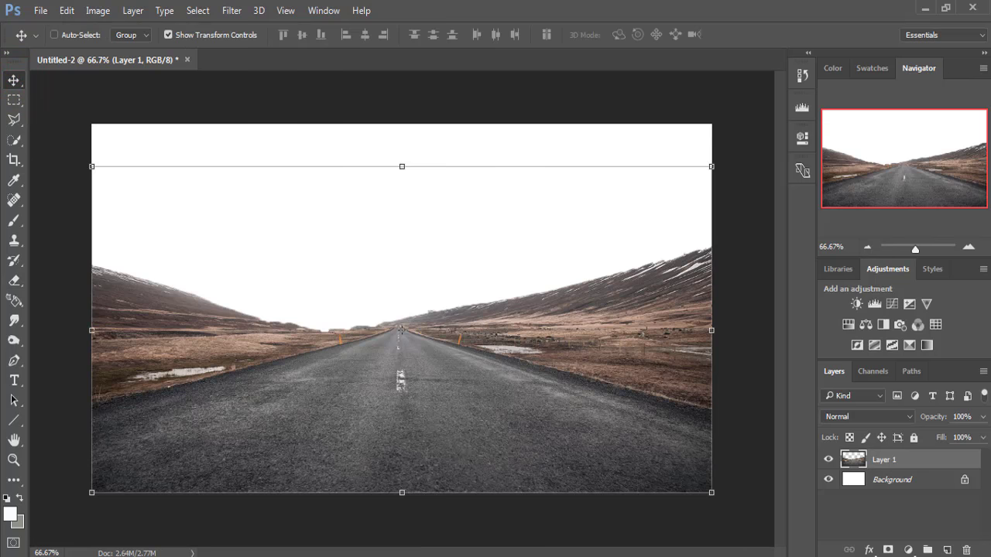
Step: Add the yamaha motorcycle onto the road as Layer 2, then open the reclining man image
click(405, 487)
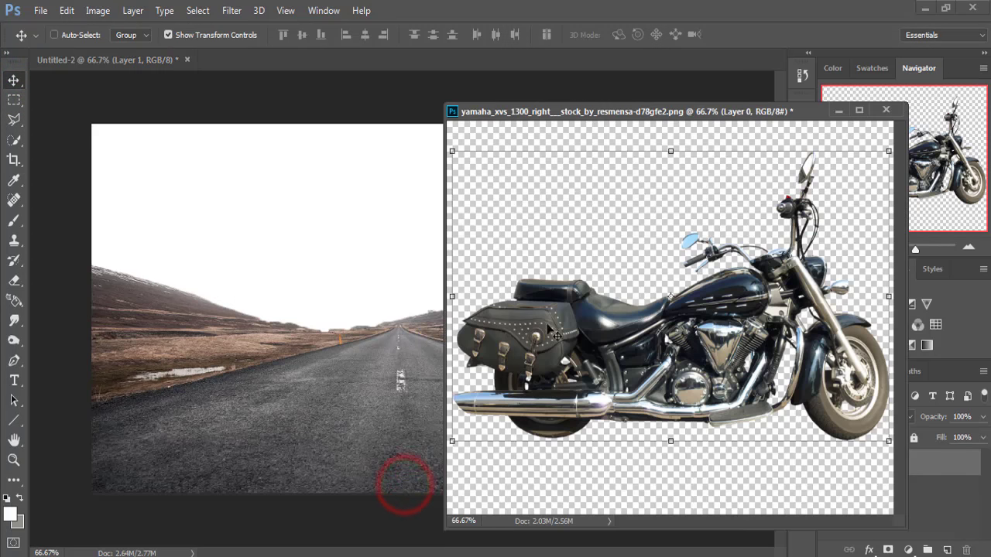
drag(554, 331, 341, 352)
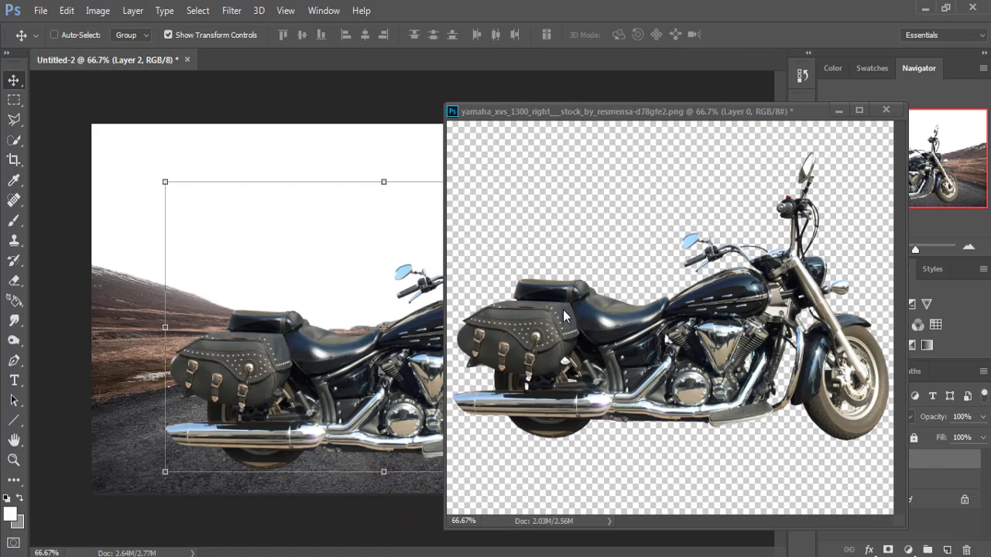
click(836, 111)
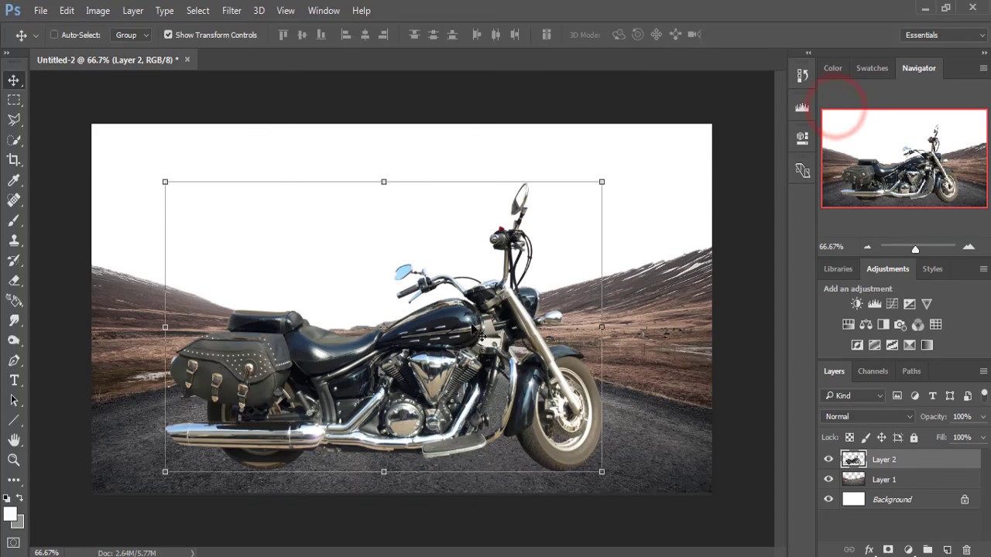
drag(469, 333, 480, 338)
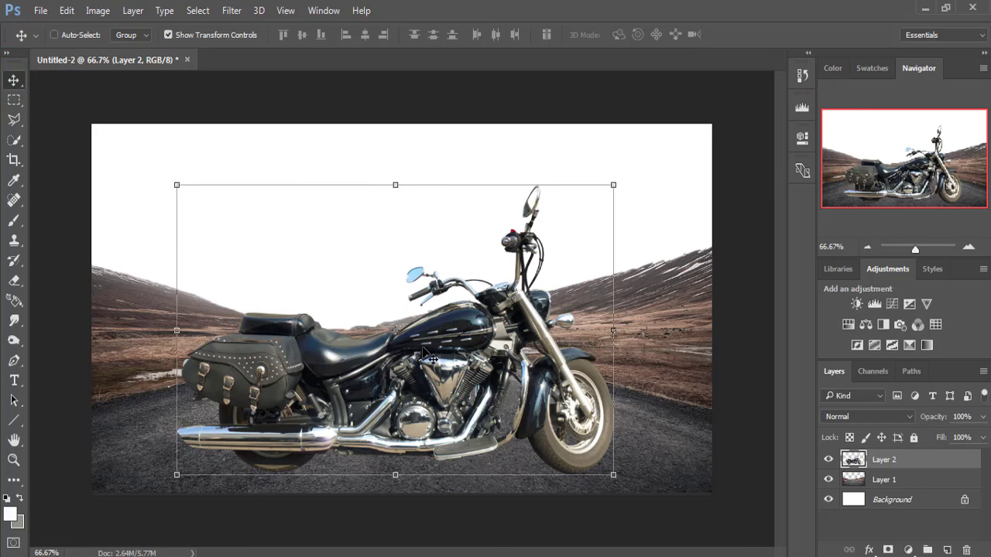
drag(422, 347, 428, 346)
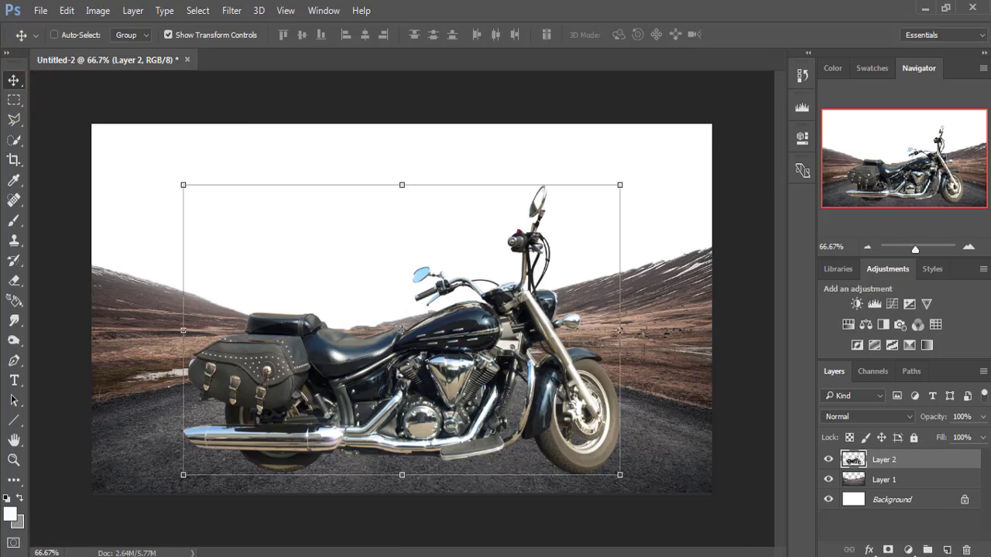
click(526, 505)
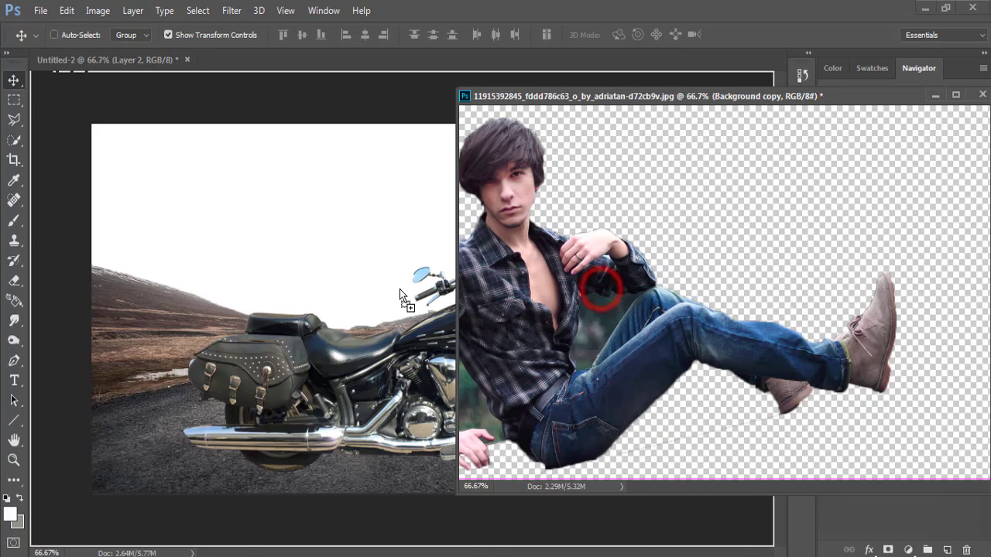
Step: Drag the reclining man into Untitled-2, scale him to about 47.8%, and seat him on the saddle
drag(606, 301, 400, 289)
click(935, 95)
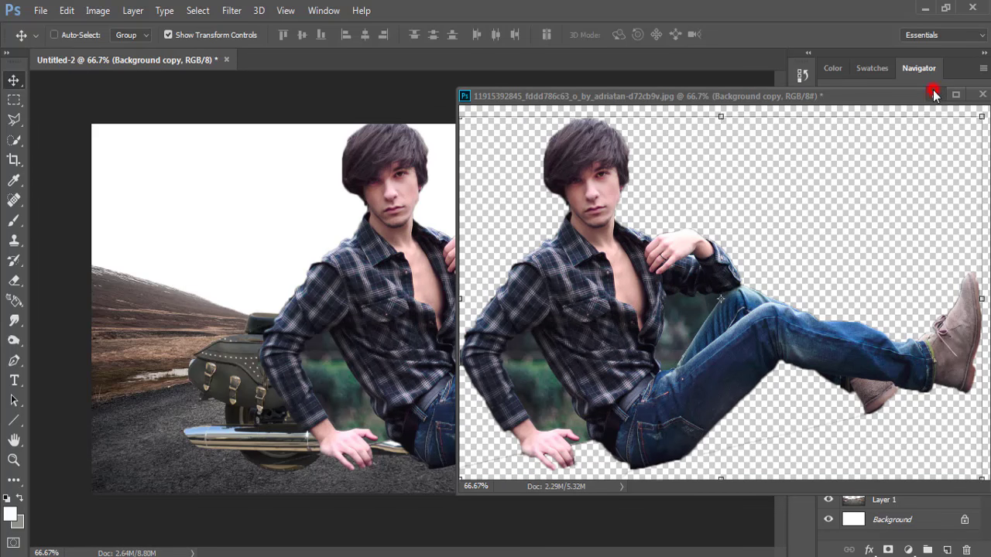
drag(469, 260, 350, 246)
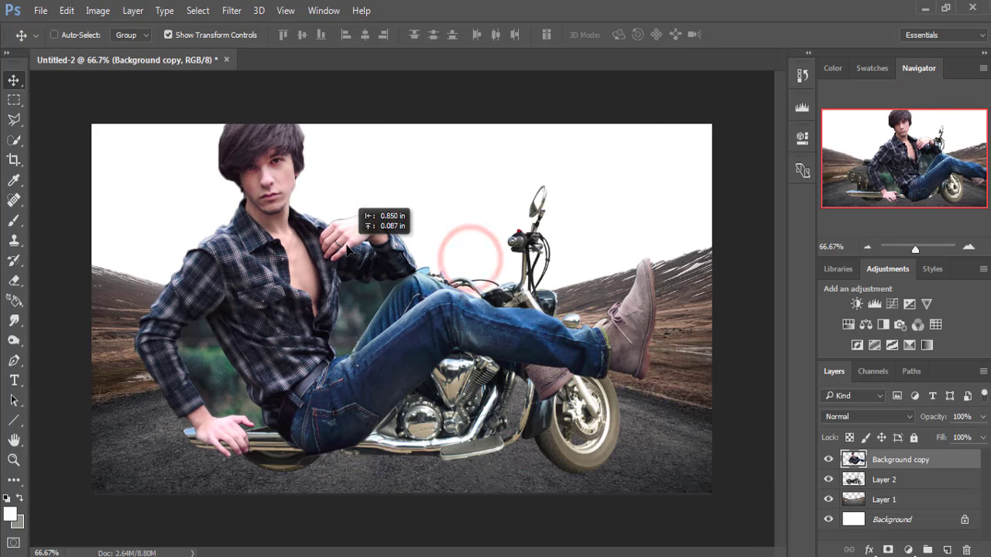
drag(656, 102, 558, 245)
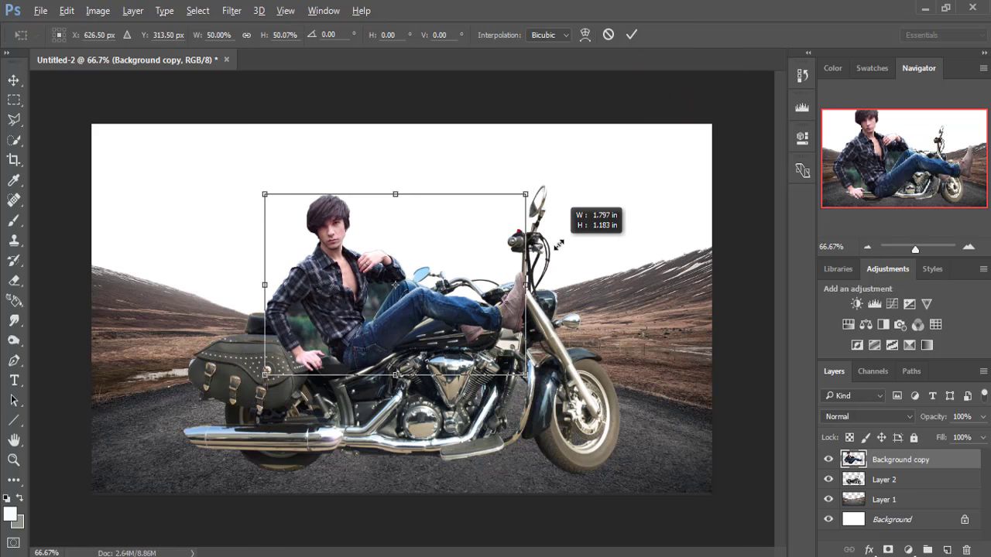
drag(557, 249, 553, 246)
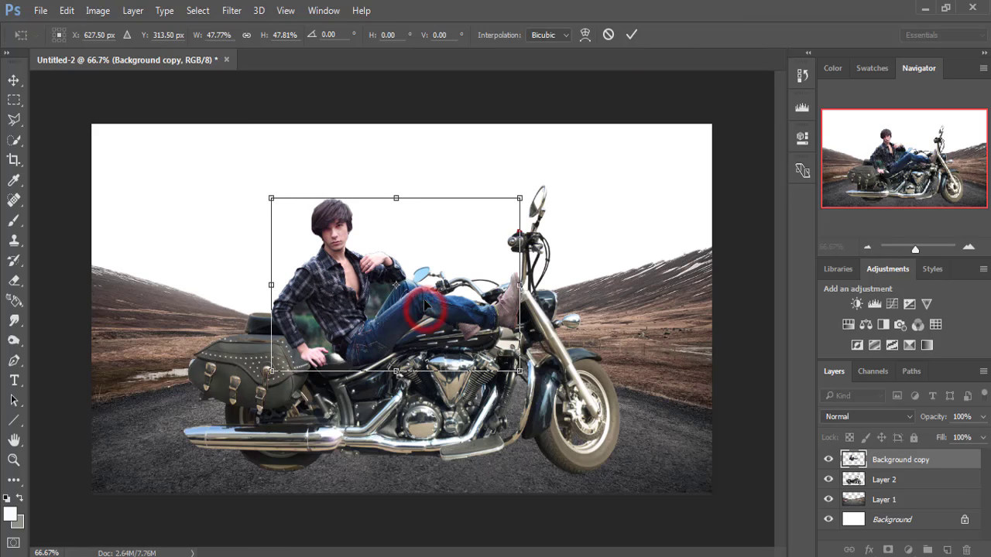
drag(424, 310, 408, 296)
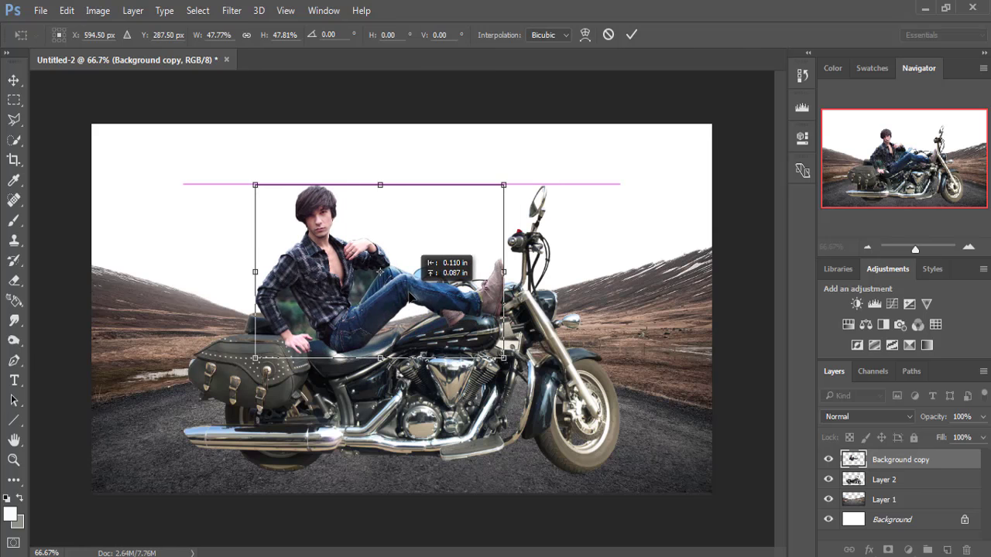
drag(408, 297, 402, 298)
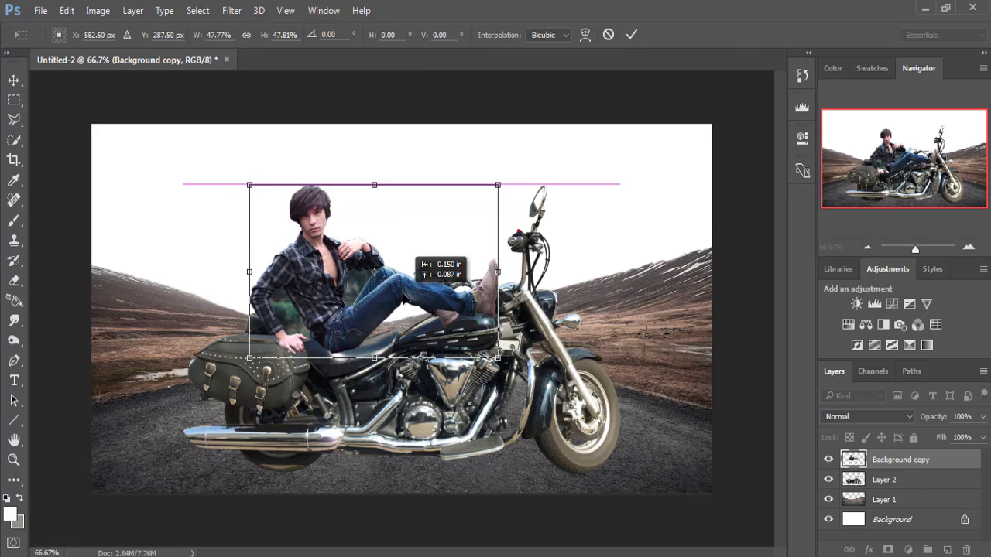
drag(403, 298, 402, 298)
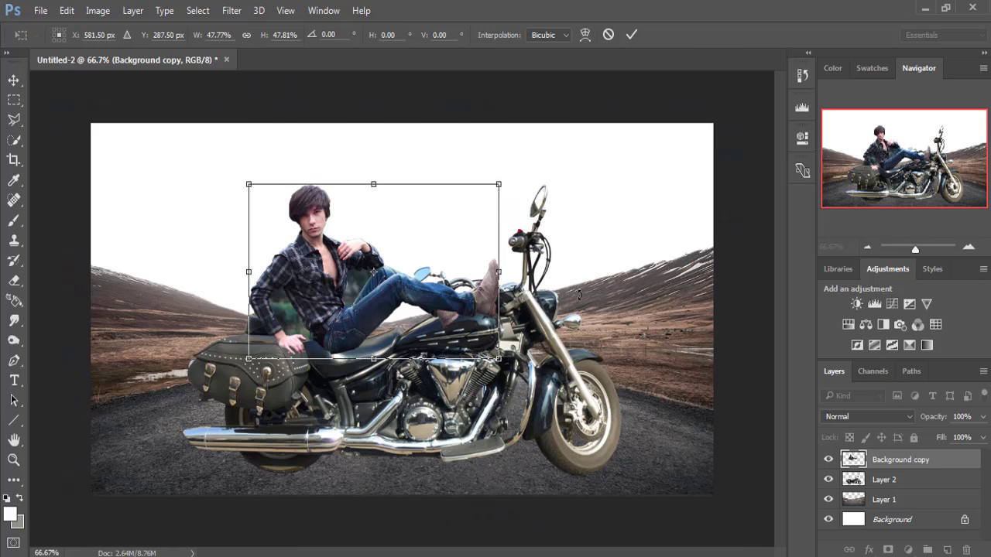
Step: Nudge the man three steps up and three left, then commit the 47.8% transform
key(ctrl+plus)
key(ctrl+plus)
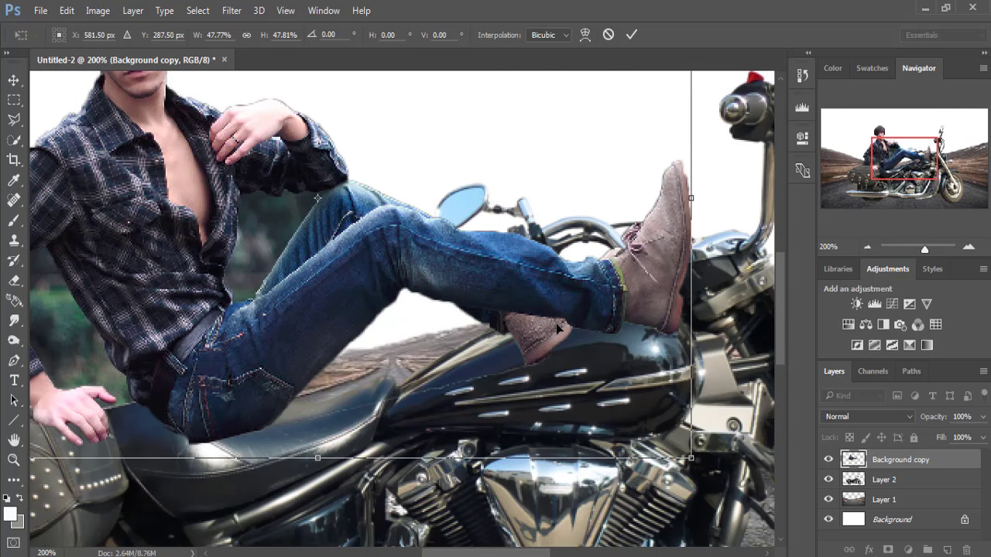
key(ctrl+minus)
key(Up)
key(Up)
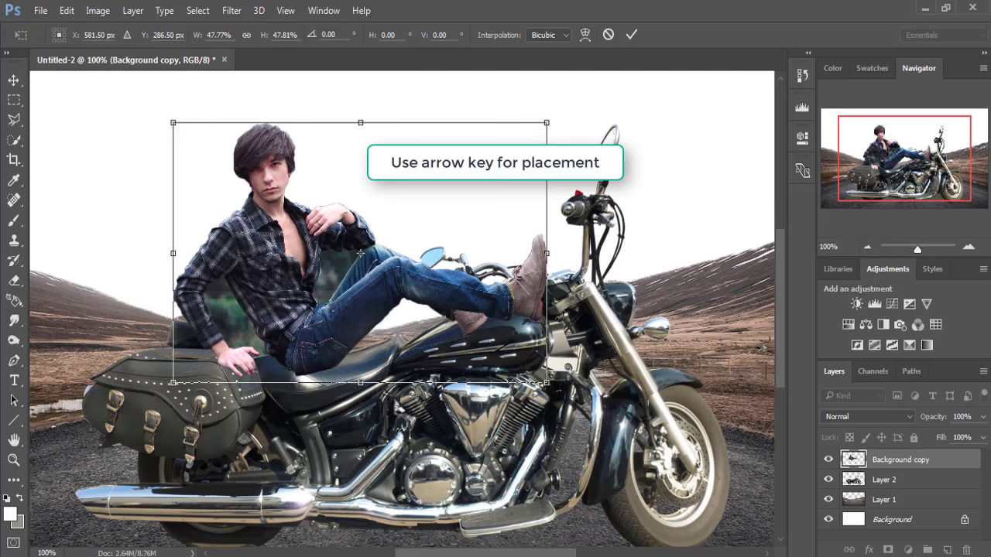
key(Up)
key(Up)
key(Up)
key(Up)
key(Up)
key(Up)
key(Up)
key(Up)
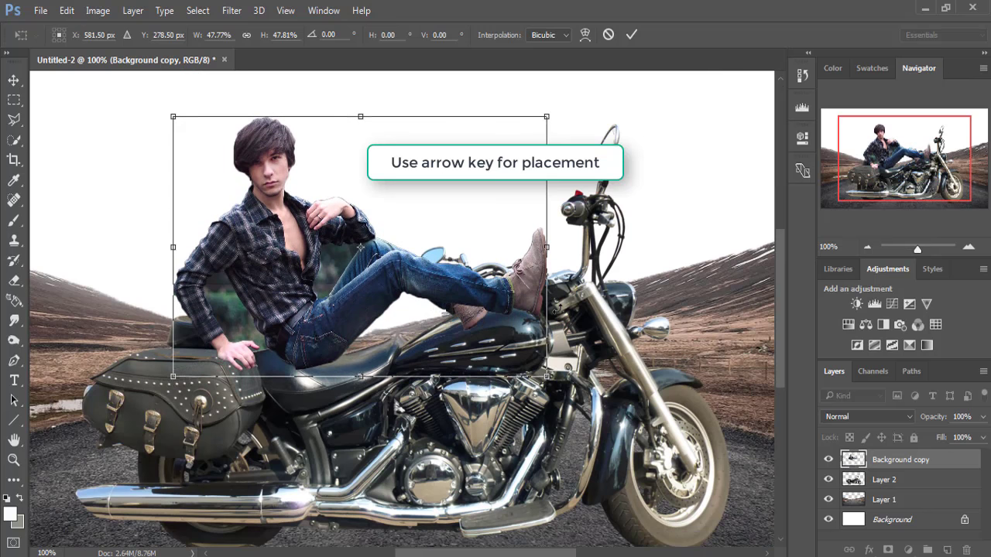
key(Up)
key(Up)
key(Up)
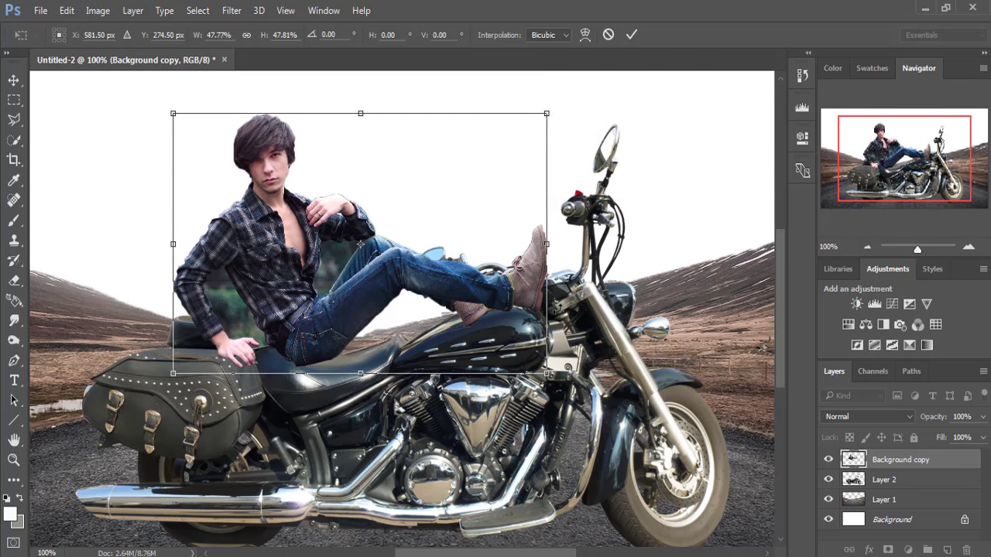
key(Left)
key(Left)
key(Left)
key(Left)
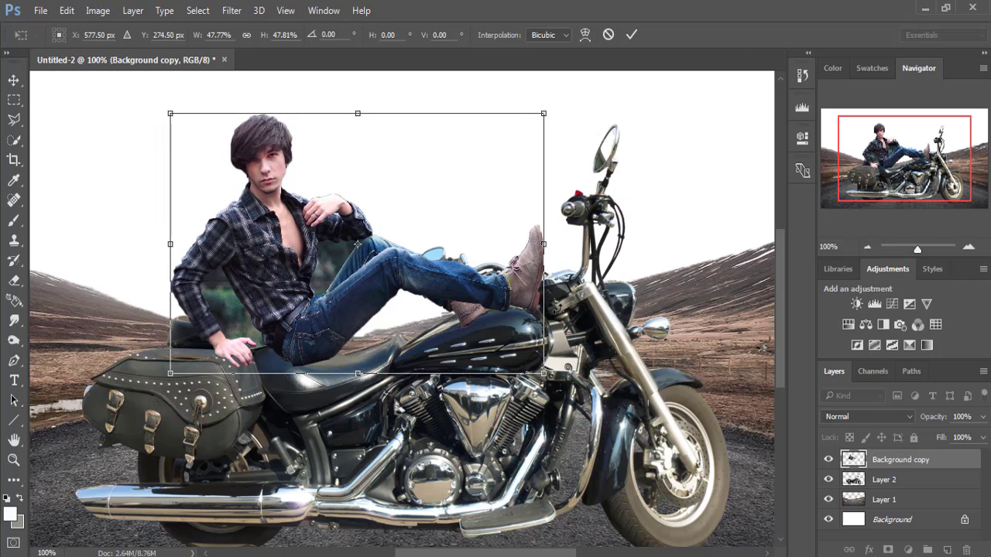
key(Left)
key(Left)
key(Left)
key(Left)
key(Left)
key(Left)
key(Left)
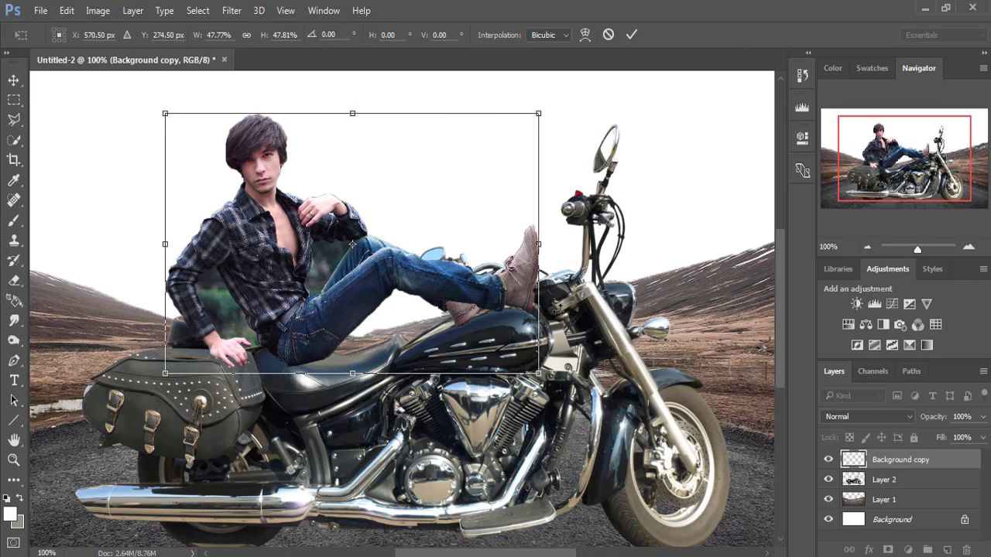
key(Left)
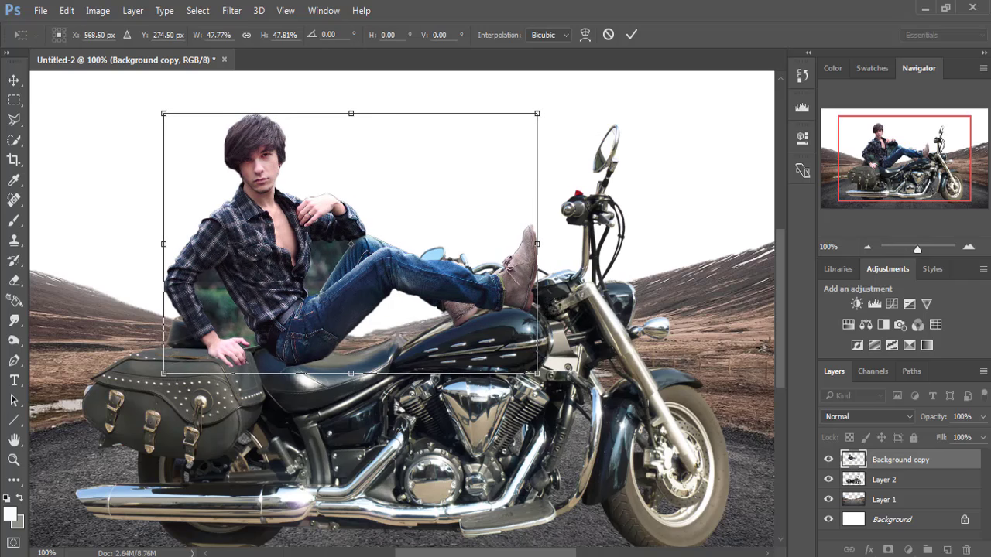
click(633, 34)
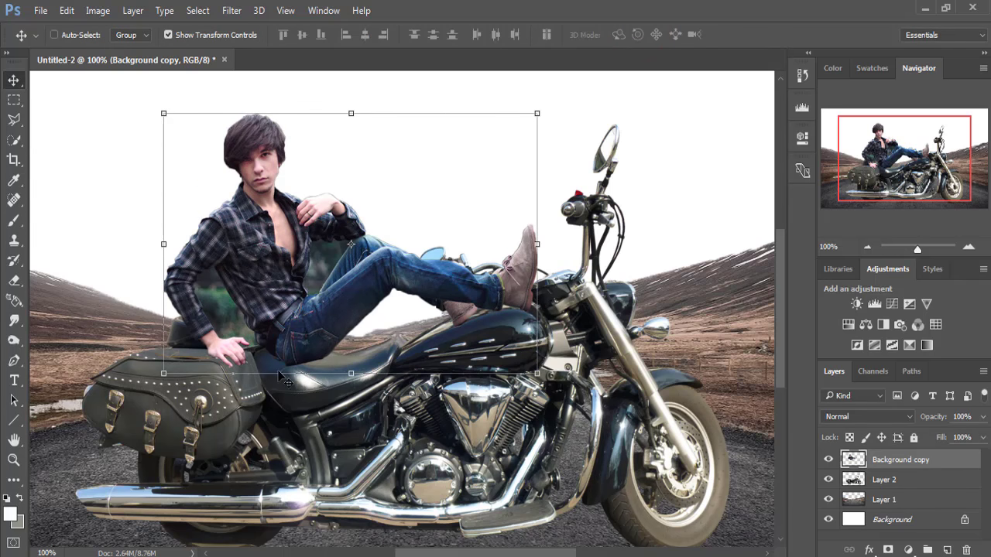
click(296, 343)
Step: Zoom to 300% on the man's torso with the Polygonal Lasso Tool selected
click(14, 119)
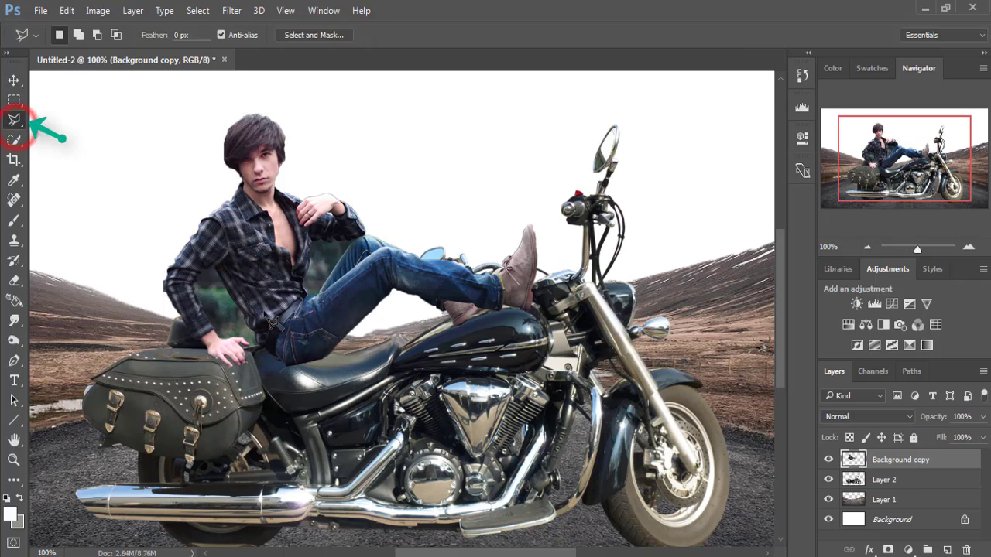
key(ctrl+plus)
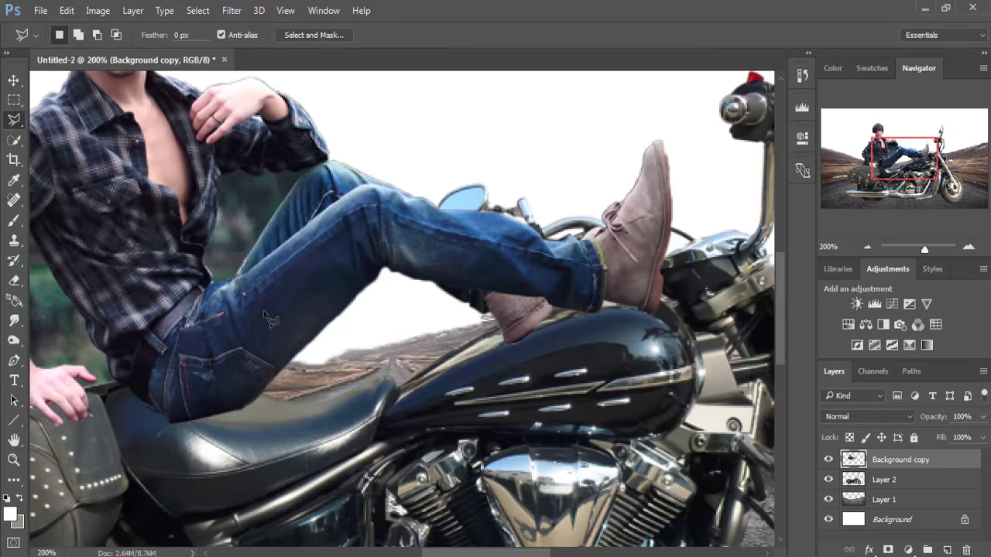
key(ctrl+plus)
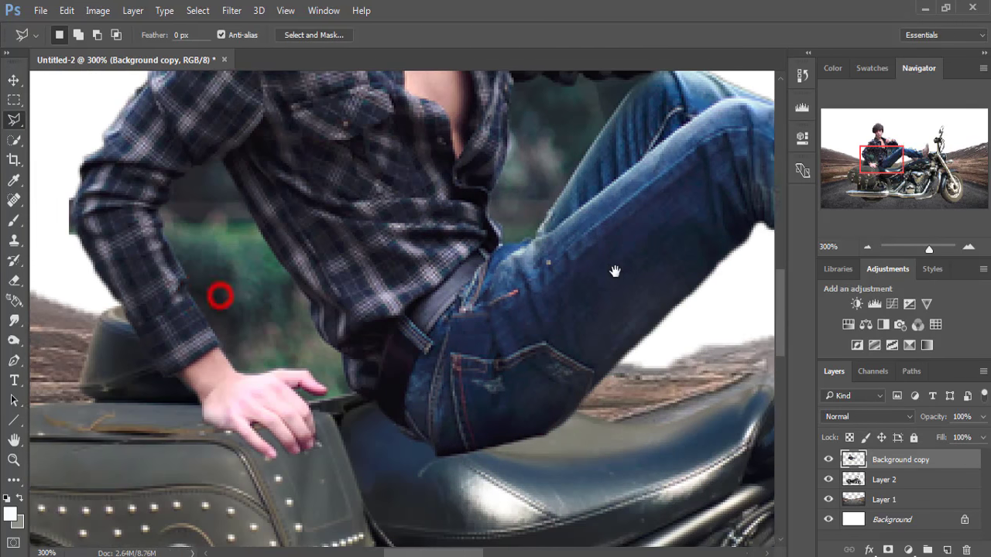
drag(223, 299, 623, 271)
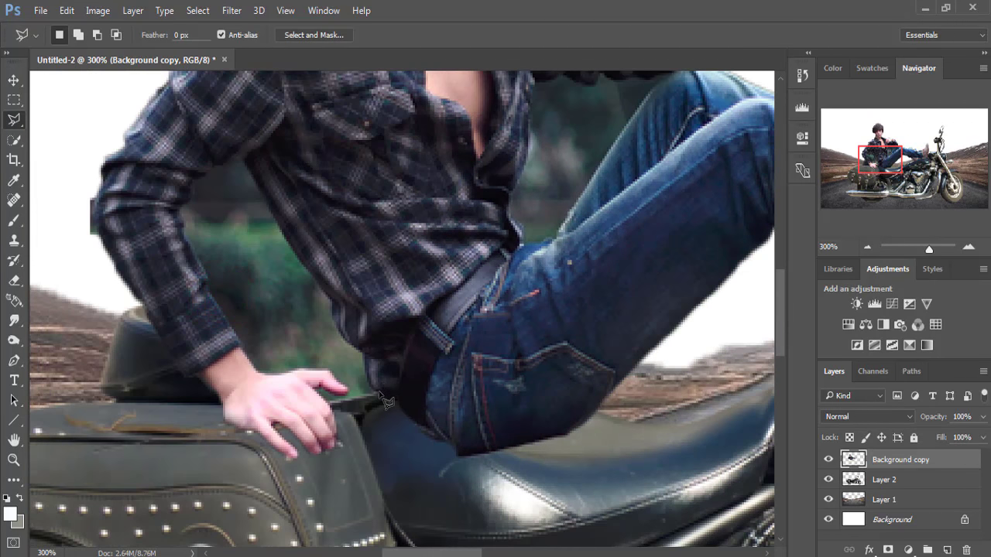
Step: Outline the green gap between the man's sleeve, torso, wrist and hand
click(364, 360)
click(332, 331)
click(335, 308)
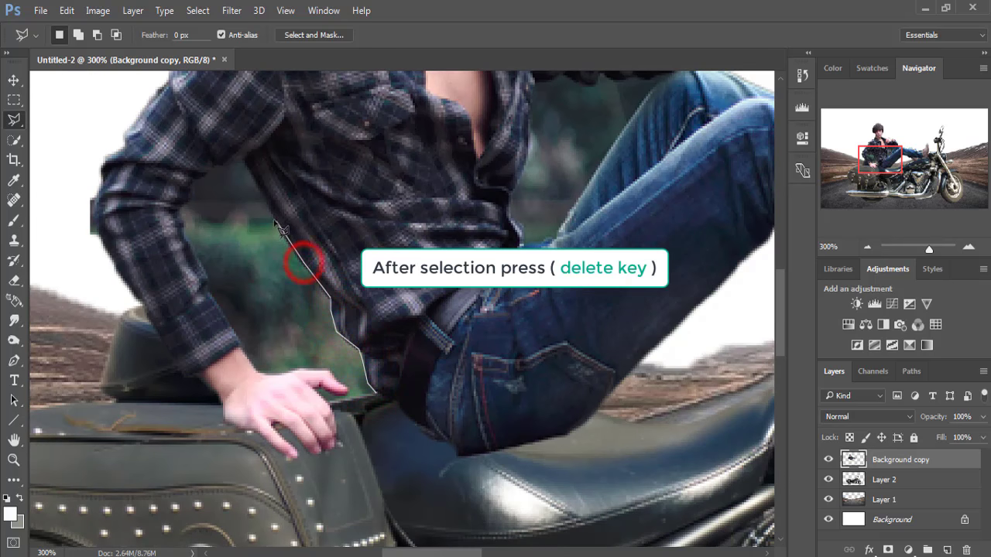
click(242, 162)
click(226, 164)
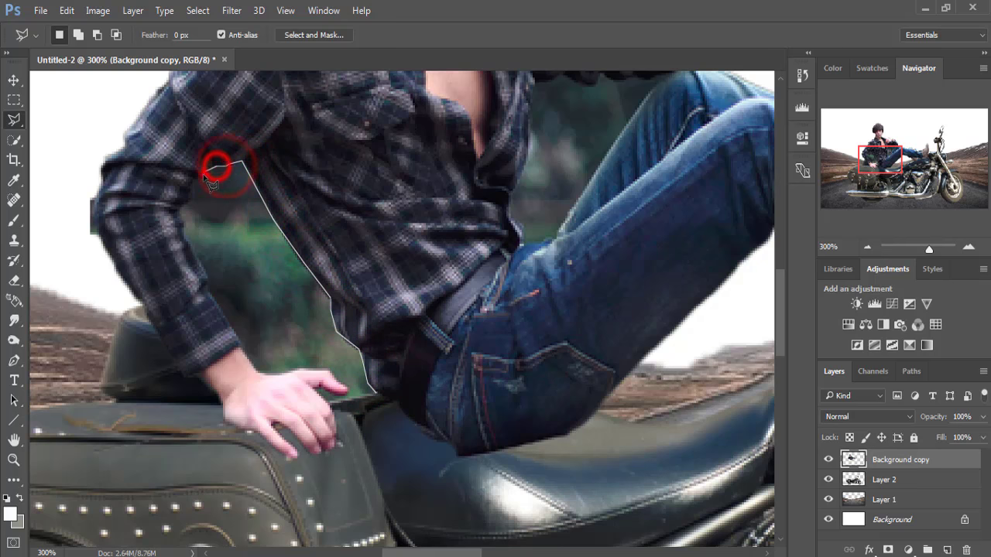
click(210, 173)
click(190, 190)
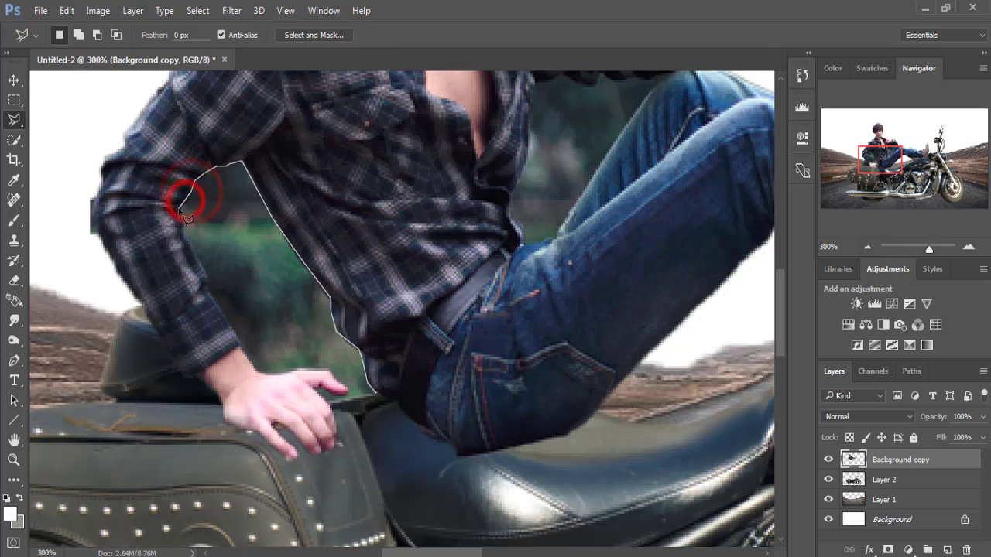
click(179, 206)
click(180, 223)
click(210, 283)
click(255, 370)
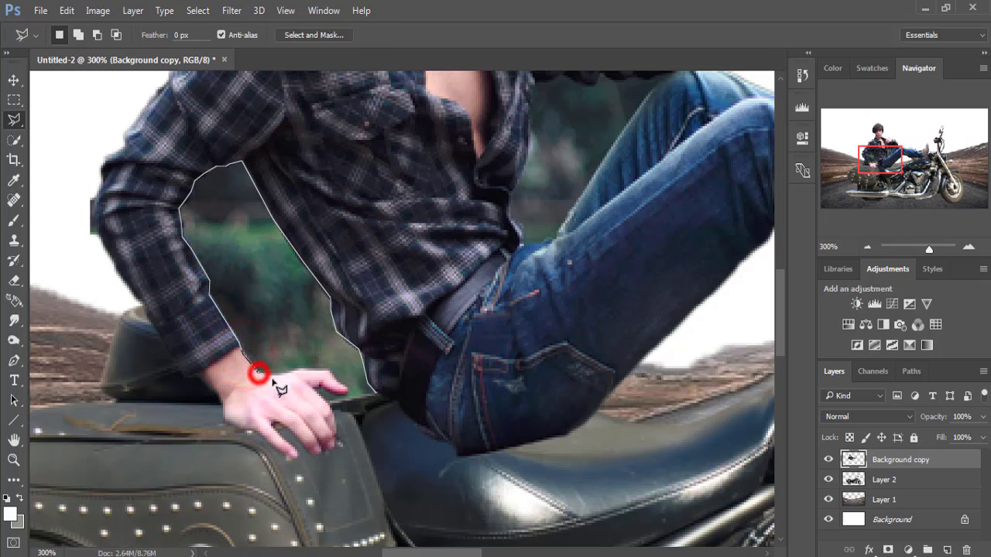
click(279, 375)
click(294, 369)
click(305, 363)
click(330, 374)
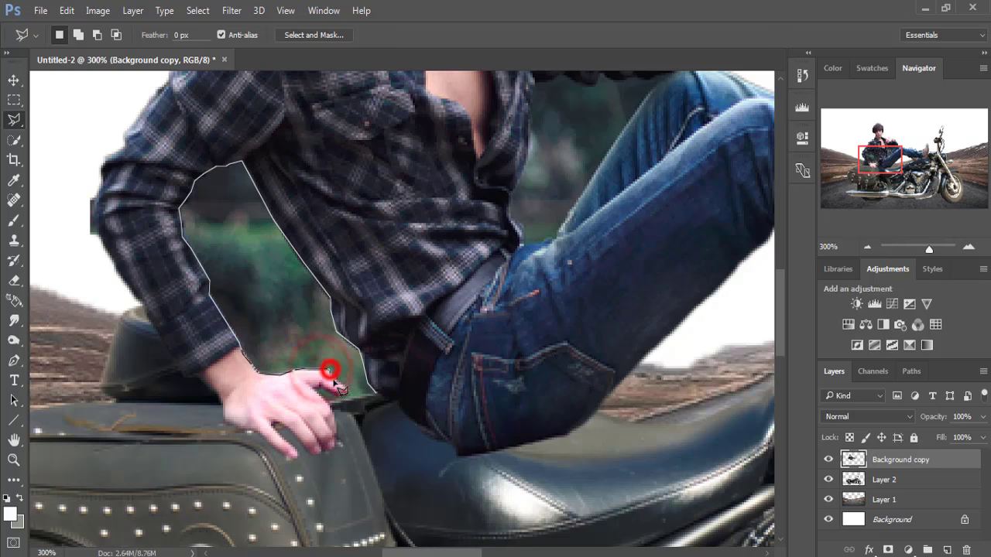
click(340, 384)
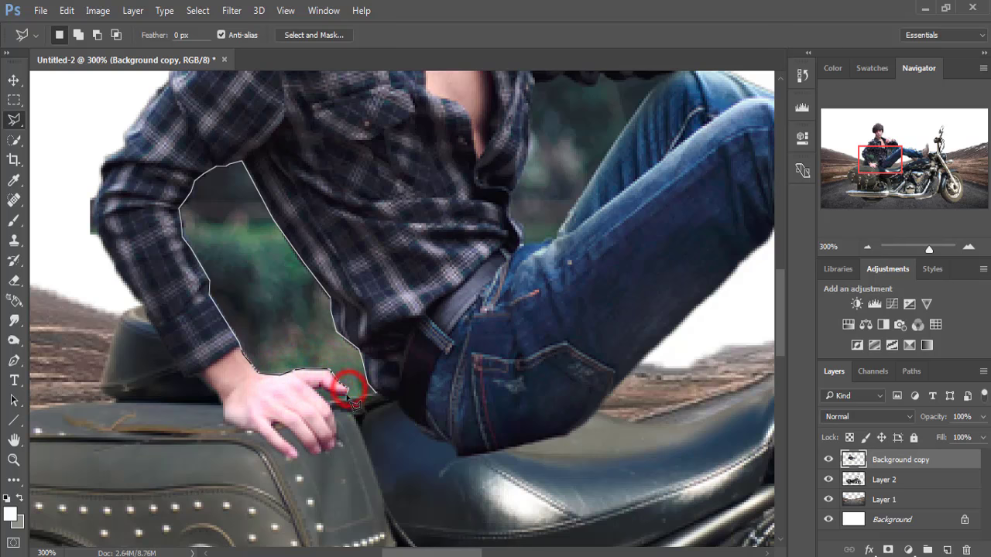
click(341, 396)
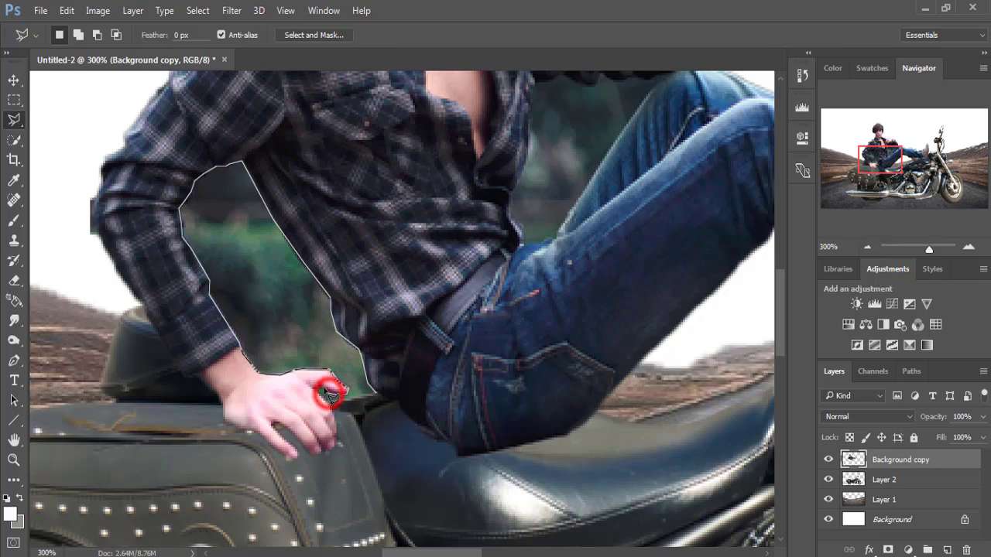
click(320, 389)
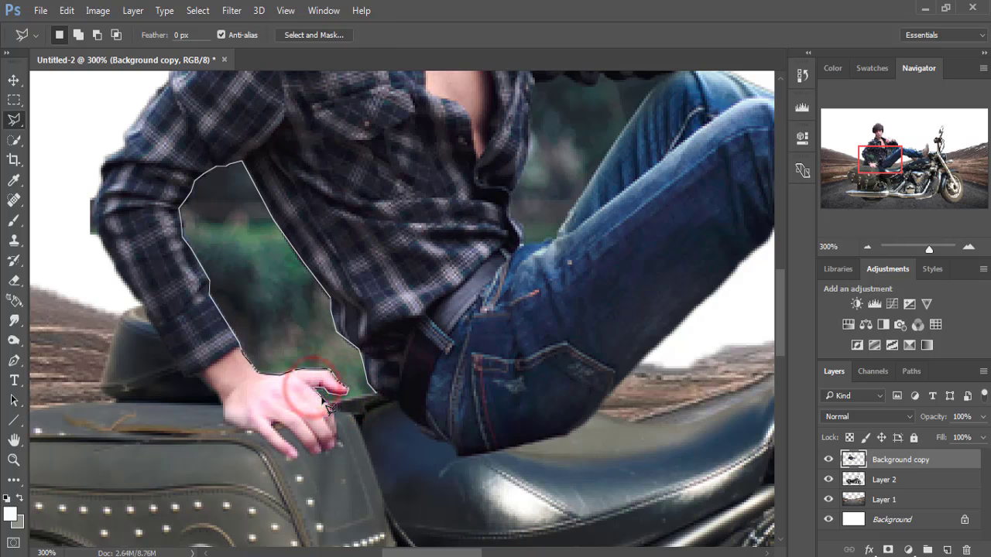
click(332, 405)
click(378, 404)
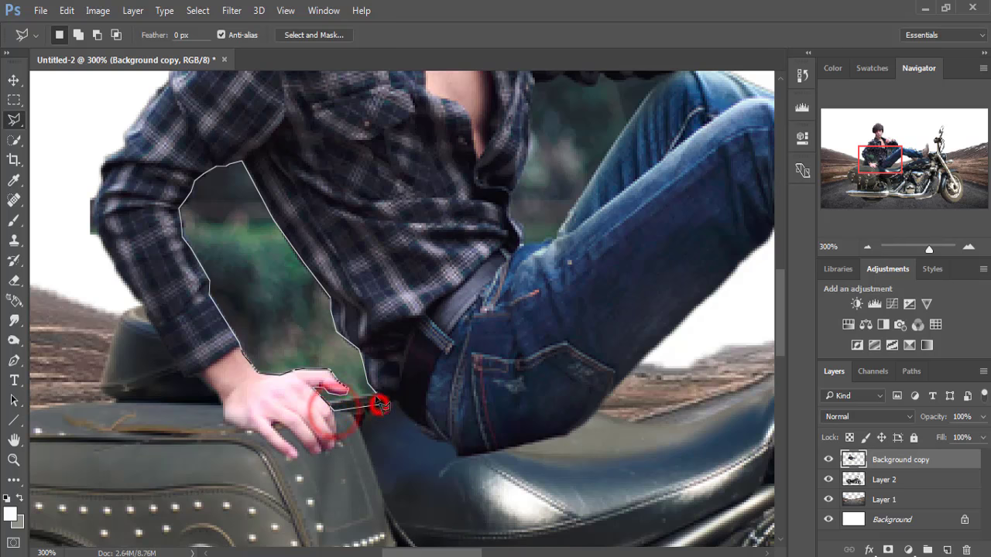
double_click(381, 401)
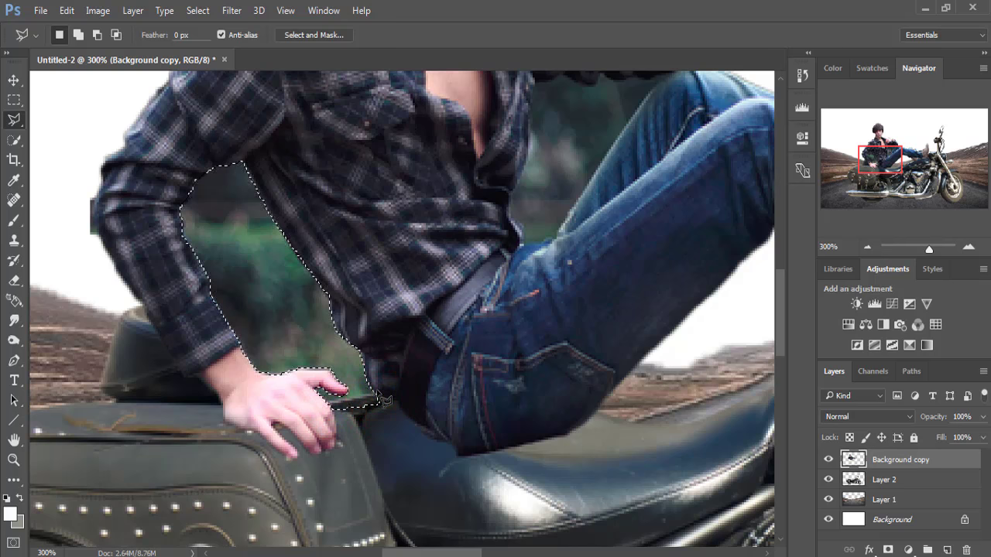
Step: Delete the selected green gap and deselect
key(Delete)
click(197, 10)
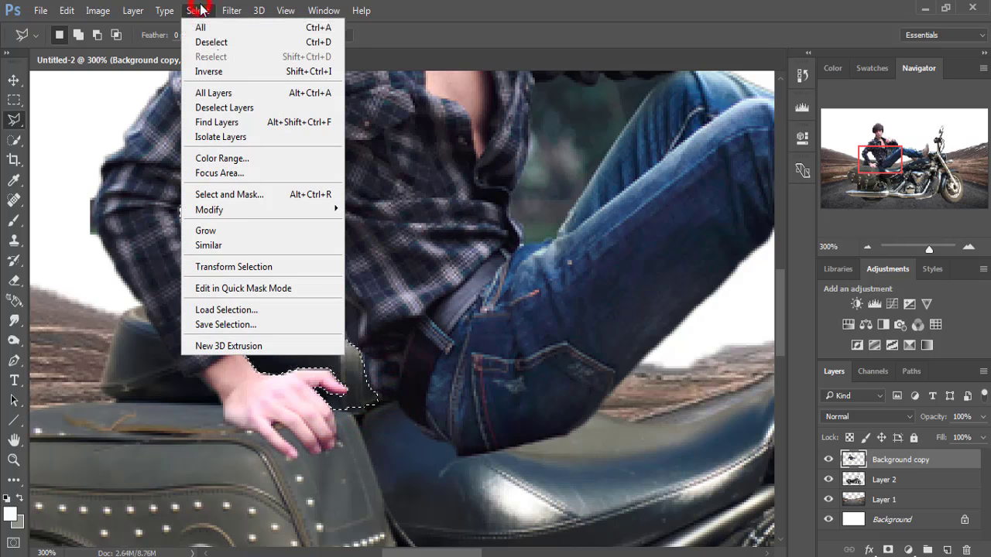
click(214, 44)
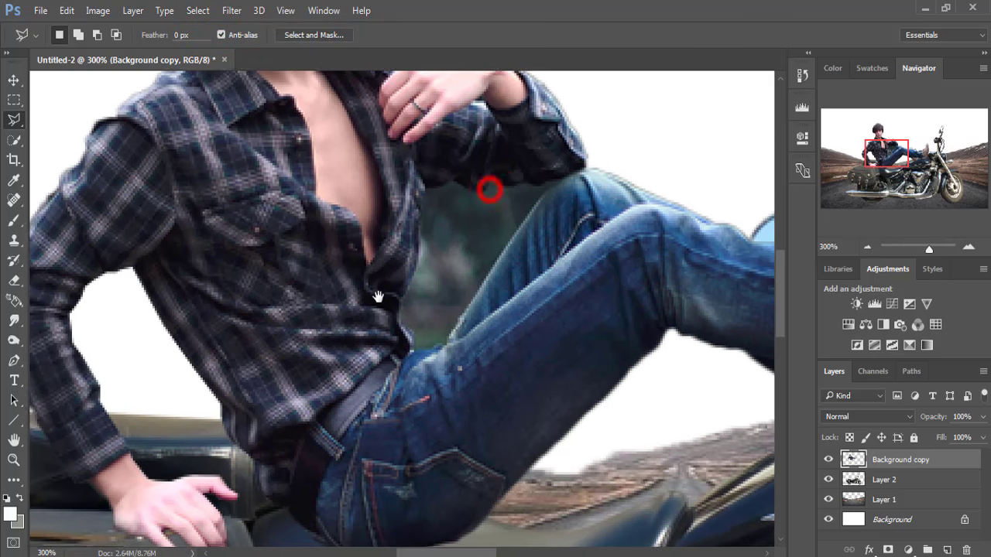
Step: Lasso the green patch under the raised arm beside the thigh, delete it, and deselect
drag(488, 192, 368, 263)
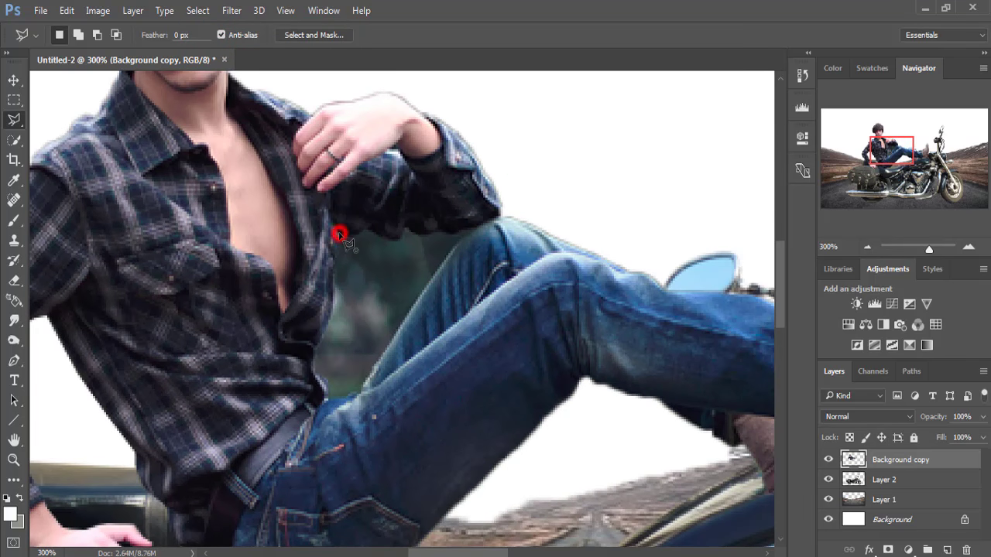
mouse_move(339, 233)
mouse_down()
mouse_move(316, 378)
mouse_move(364, 401)
mouse_move(361, 391)
mouse_up()
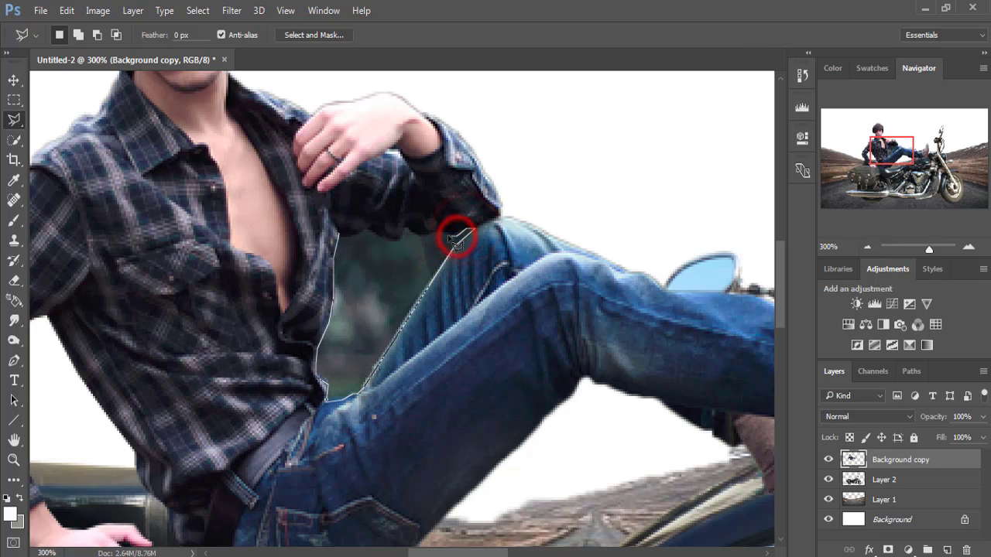
click(445, 235)
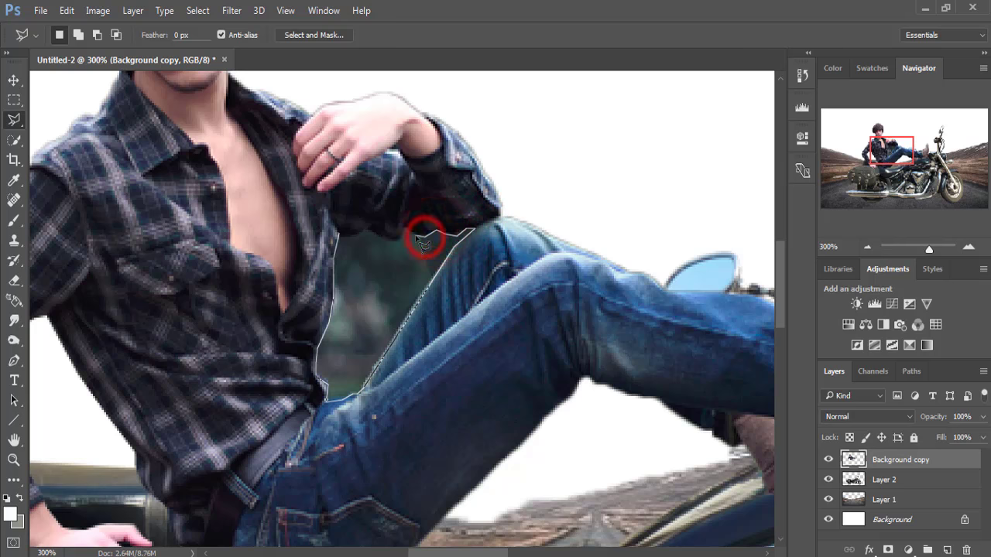
click(407, 229)
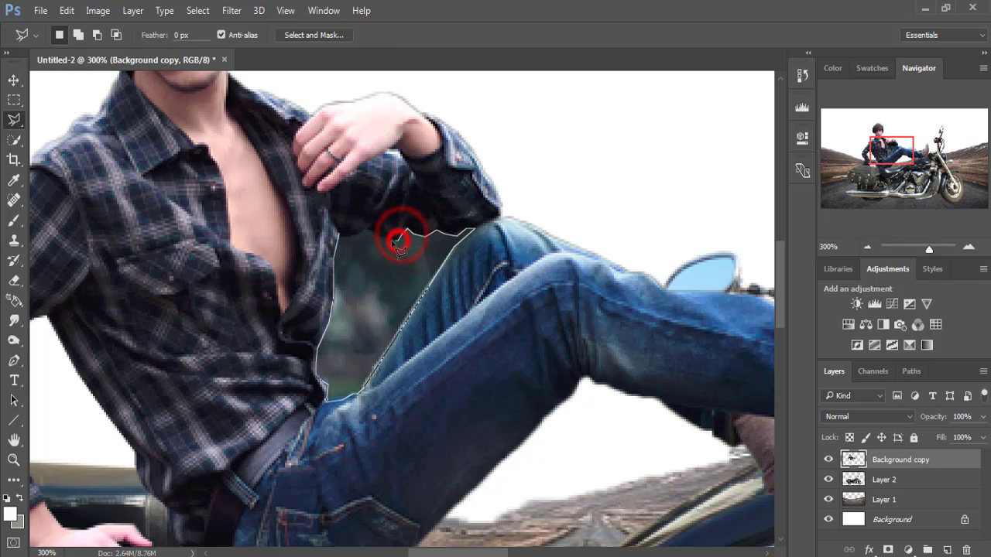
click(397, 240)
click(370, 229)
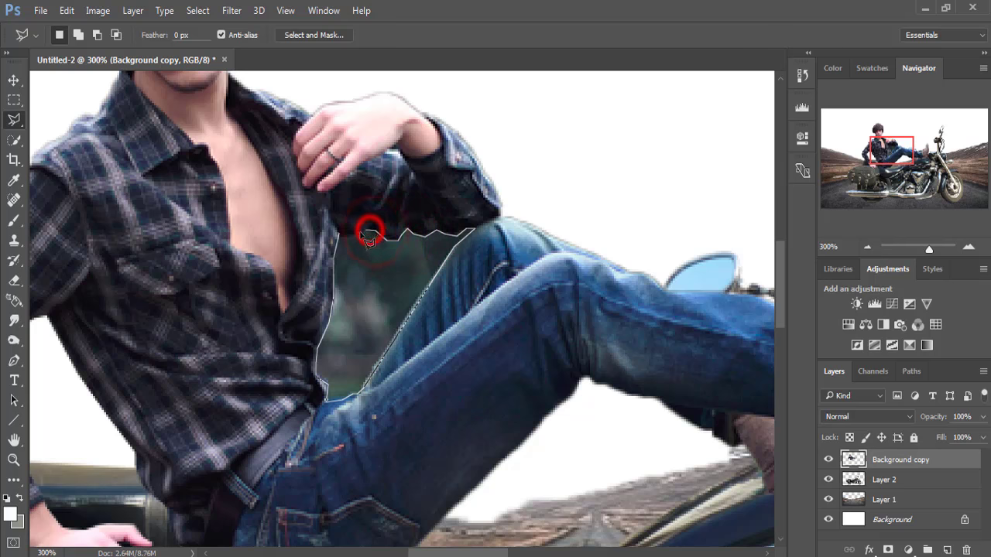
click(361, 234)
click(337, 233)
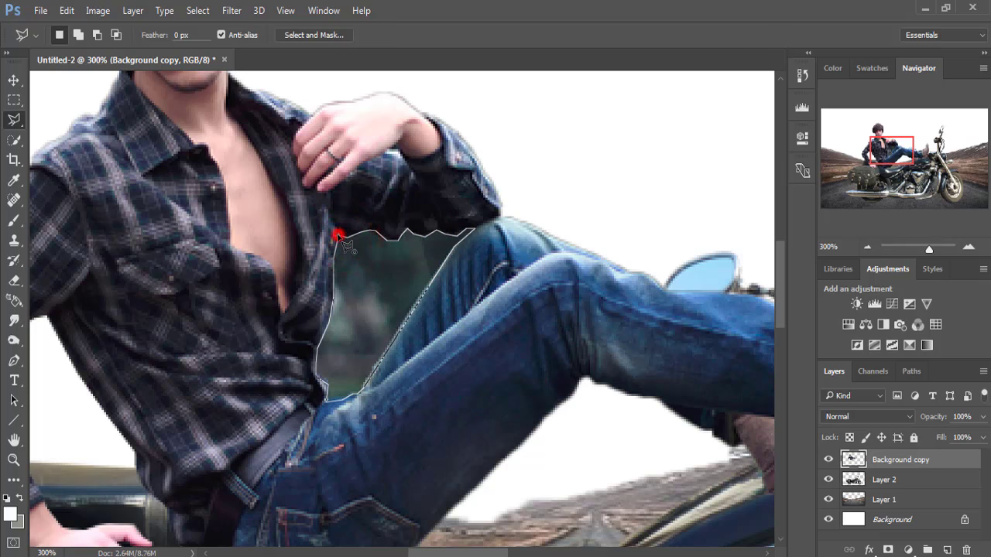
key(Delete)
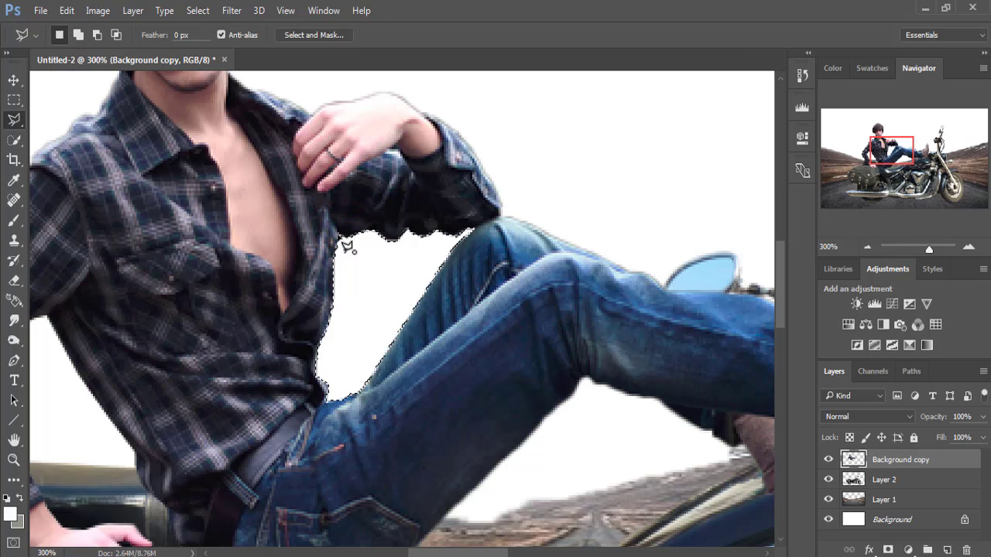
click(197, 10)
click(209, 42)
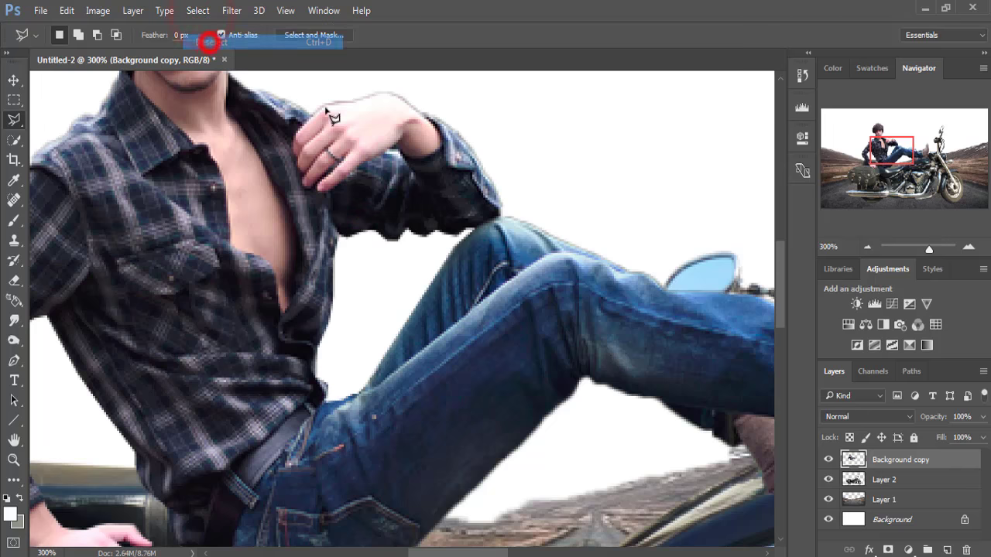
Step: Drag the stormy clouds photo into Untitled-2 as Layer 3 and close its window
scroll(754, 245, down, 1)
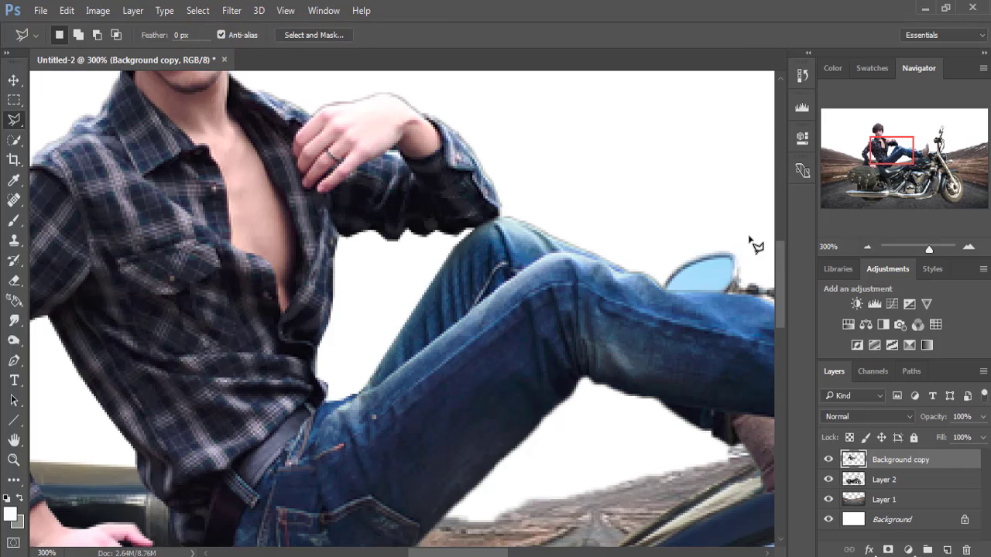
scroll(755, 245, down, 2)
scroll(754, 245, down, 2)
scroll(754, 244, down, 1)
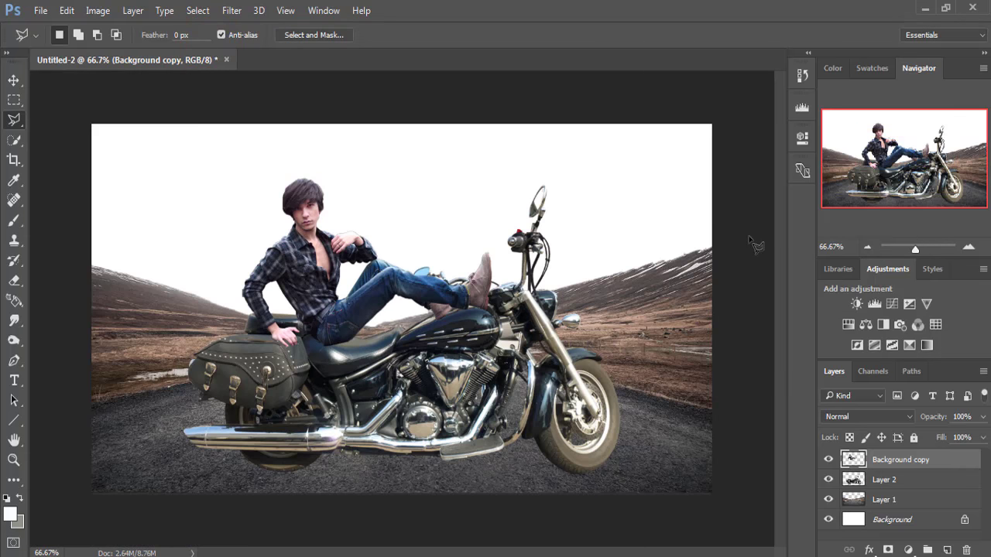
click(13, 80)
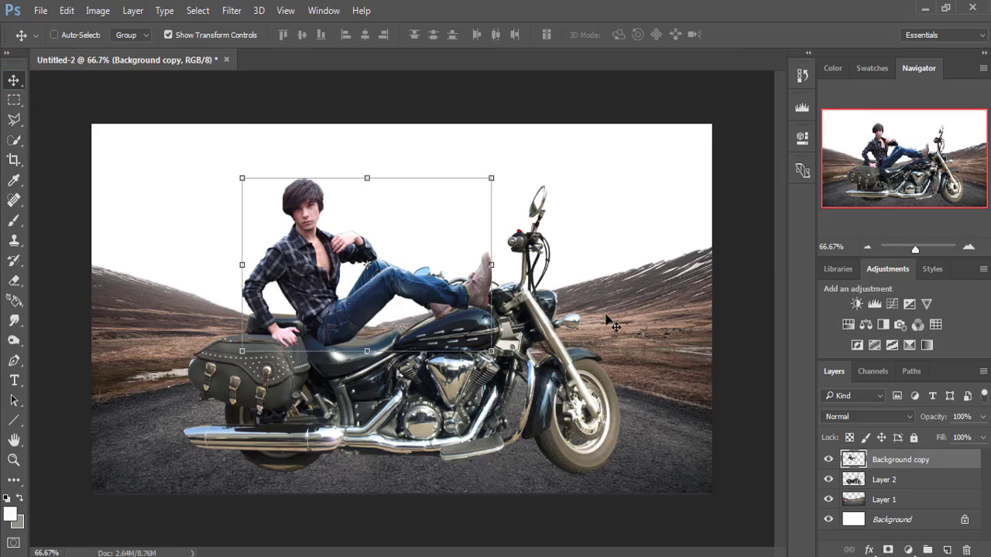
click(888, 503)
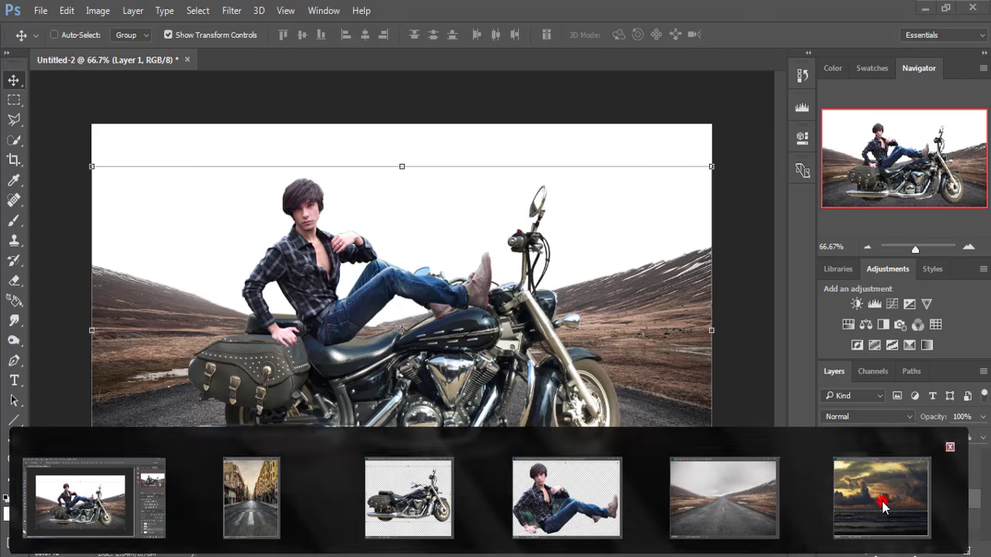
click(883, 500)
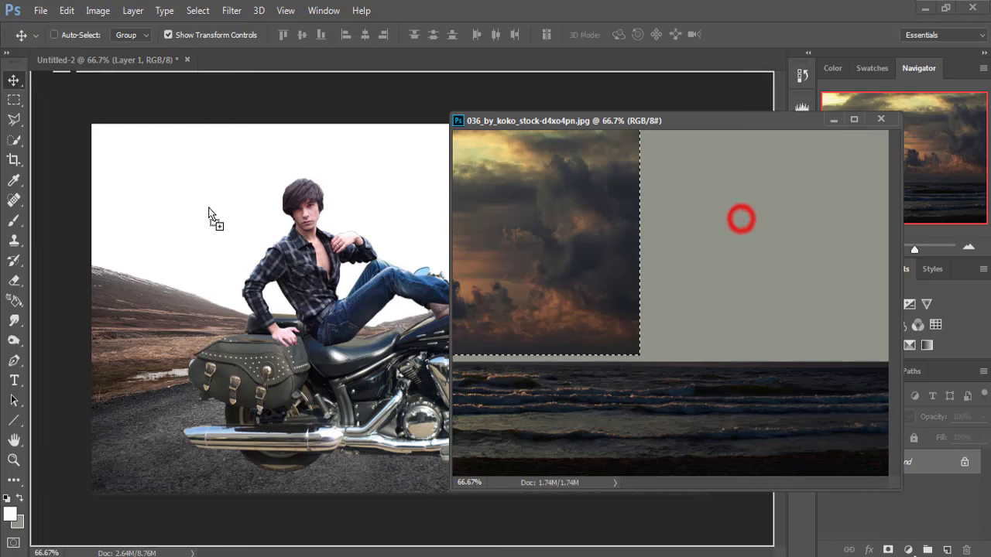
drag(741, 220, 252, 219)
click(834, 121)
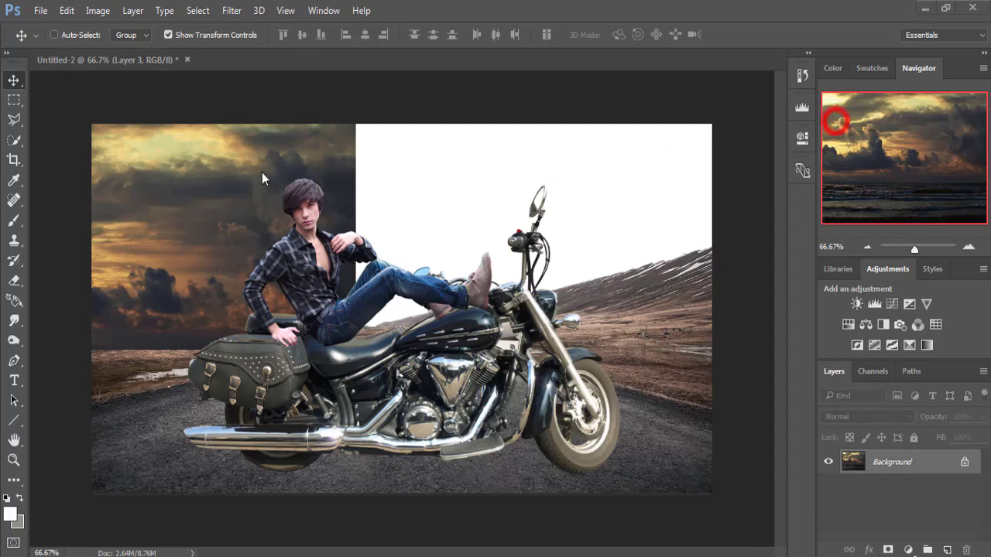
Step: Stretch the clouds to about 142% wide and 109% tall across the top, and commit
mouse_move(214, 161)
mouse_down()
mouse_move(350, 177)
mouse_move(407, 204)
mouse_up()
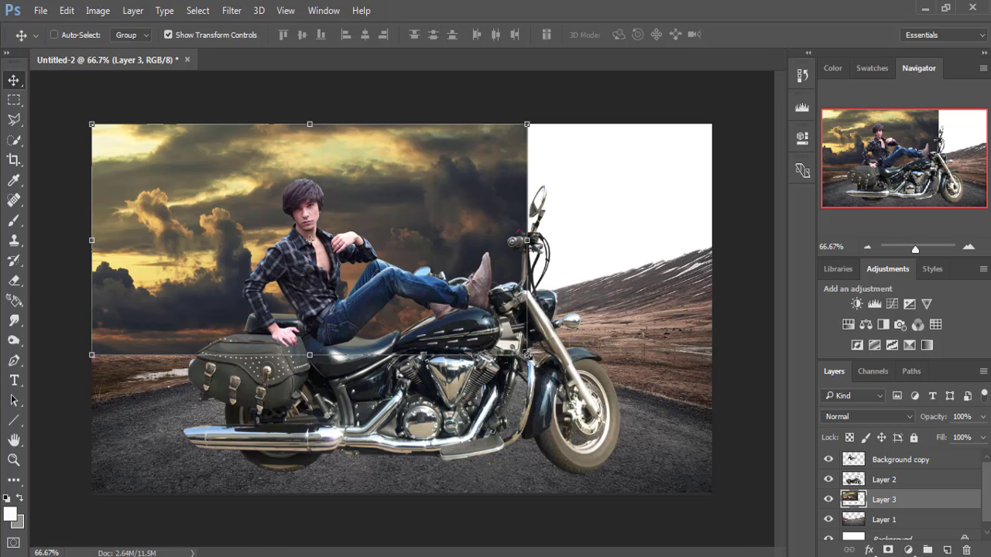
drag(526, 355, 719, 354)
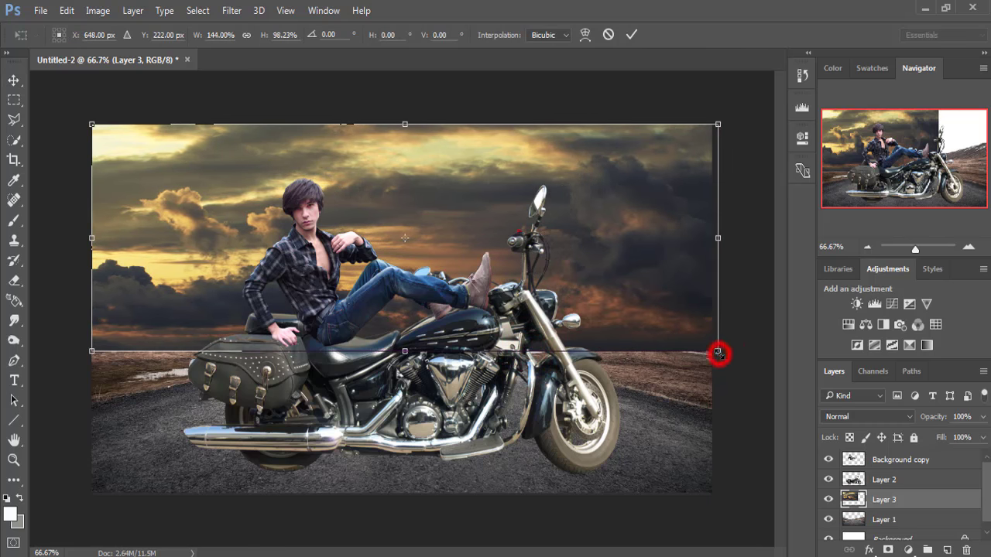
drag(719, 354, 711, 352)
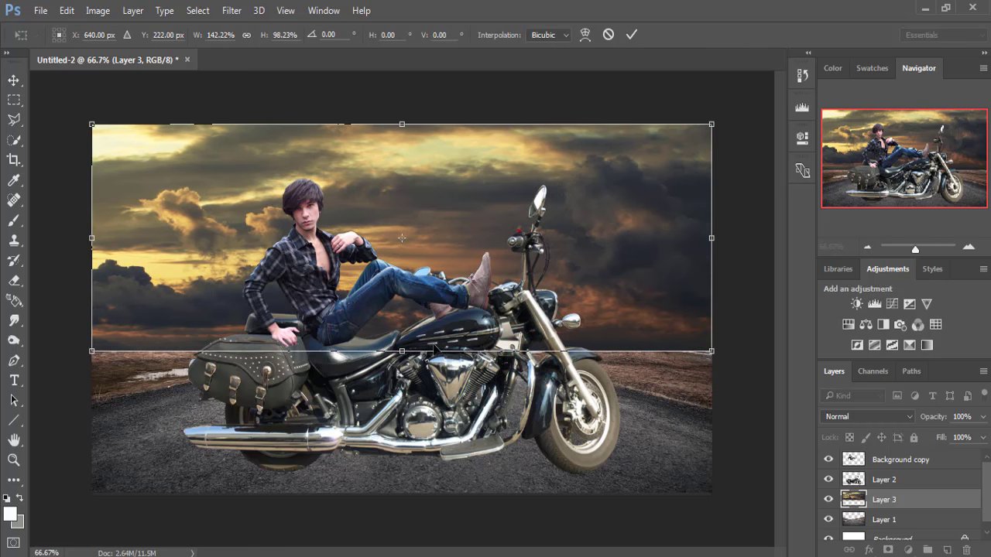
drag(402, 351, 402, 375)
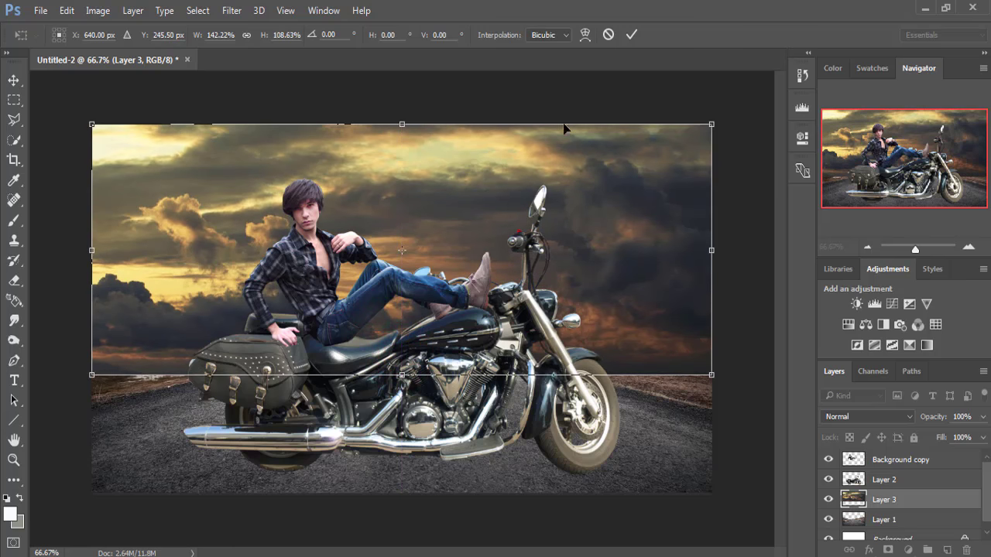
click(631, 34)
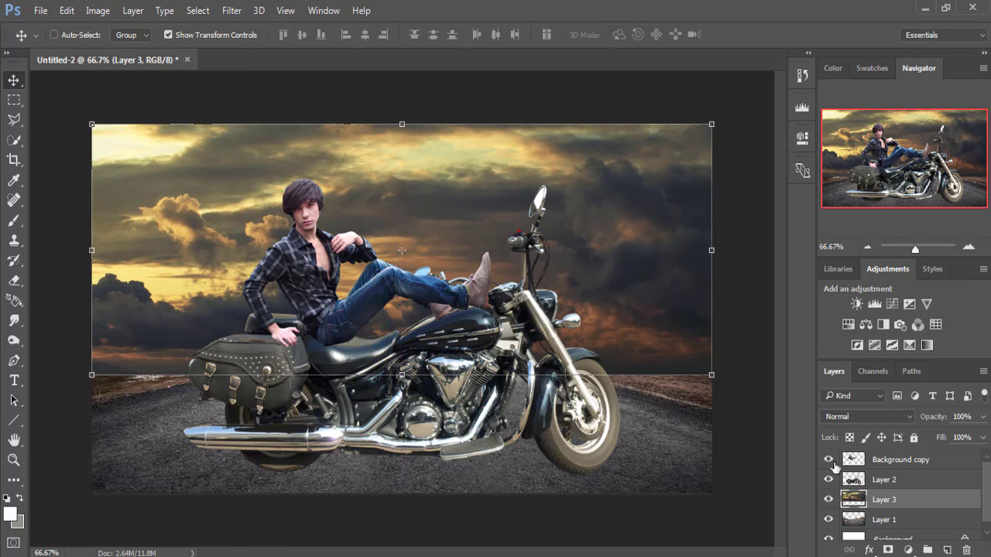
Step: Move the clouds below Layer 1, mask Layer 1, and set a smaller brush at 21% opacity
drag(887, 503, 884, 520)
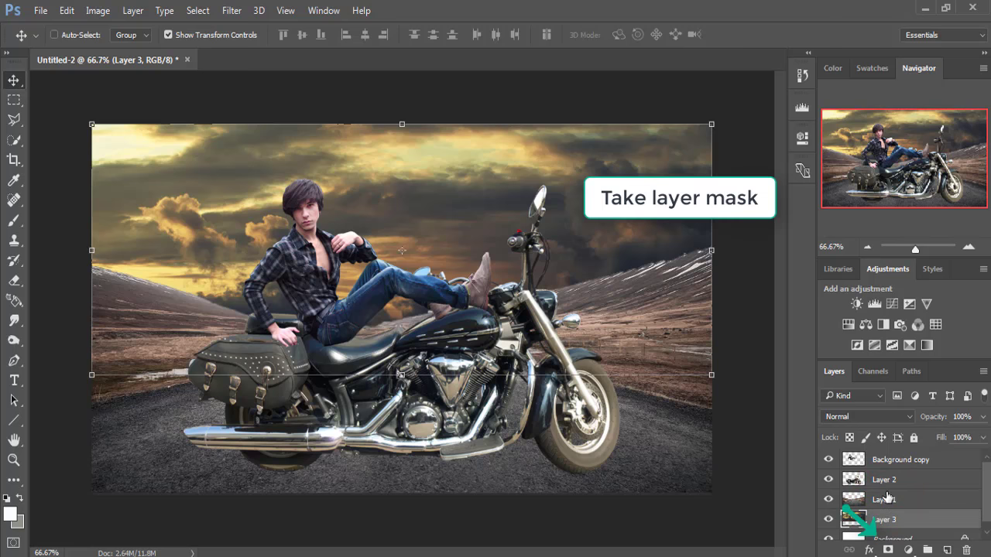
click(884, 502)
click(888, 549)
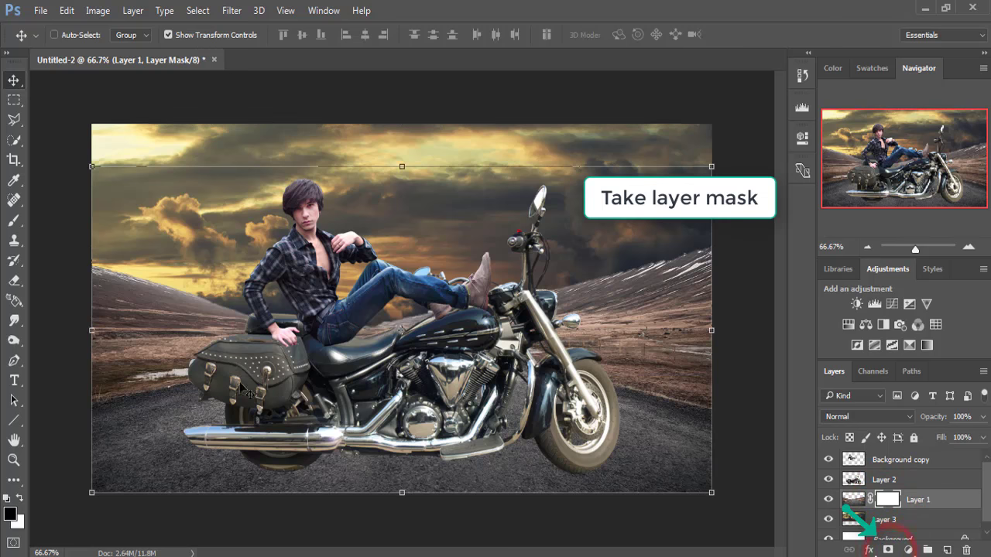
click(14, 221)
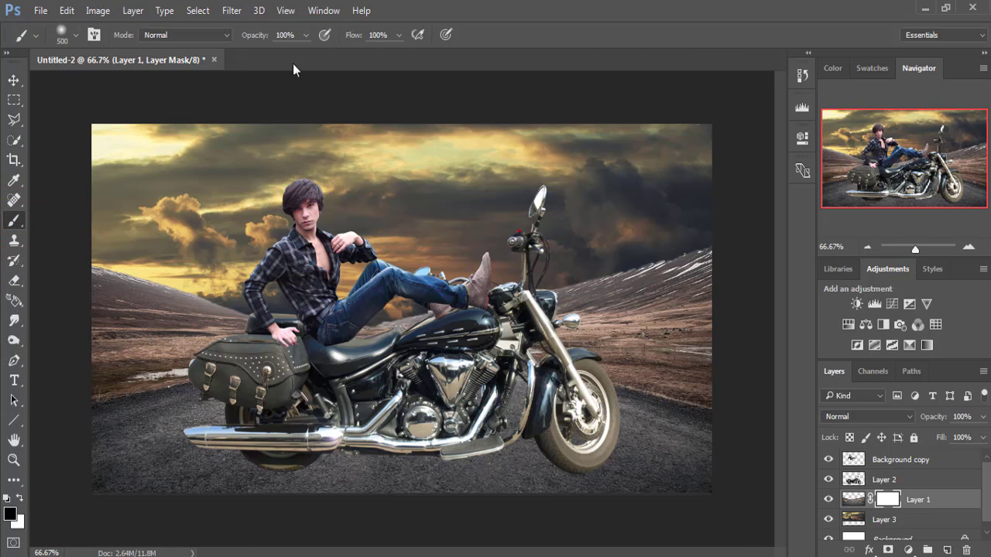
mouse_move(304, 37)
mouse_down()
mouse_move(294, 52)
mouse_move(261, 53)
mouse_up()
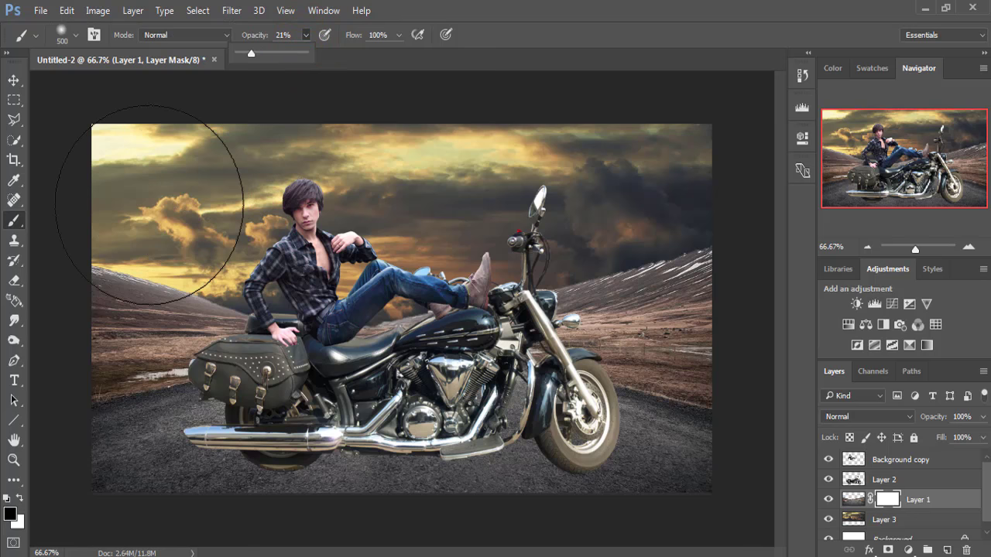
key(bracketleft)
key(bracketleft)
key(bracketleft)
key(bracketleft)
key(bracketleft)
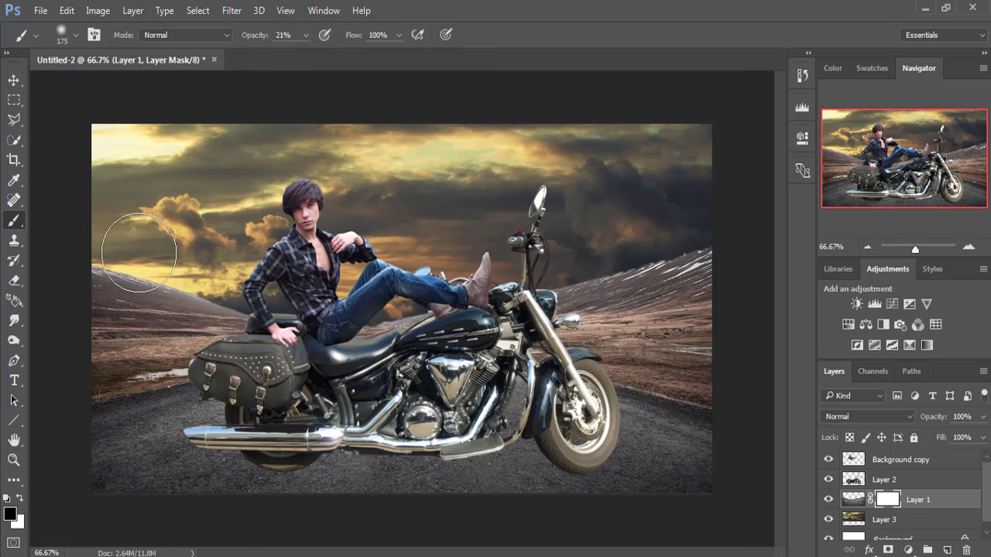
key(bracketleft)
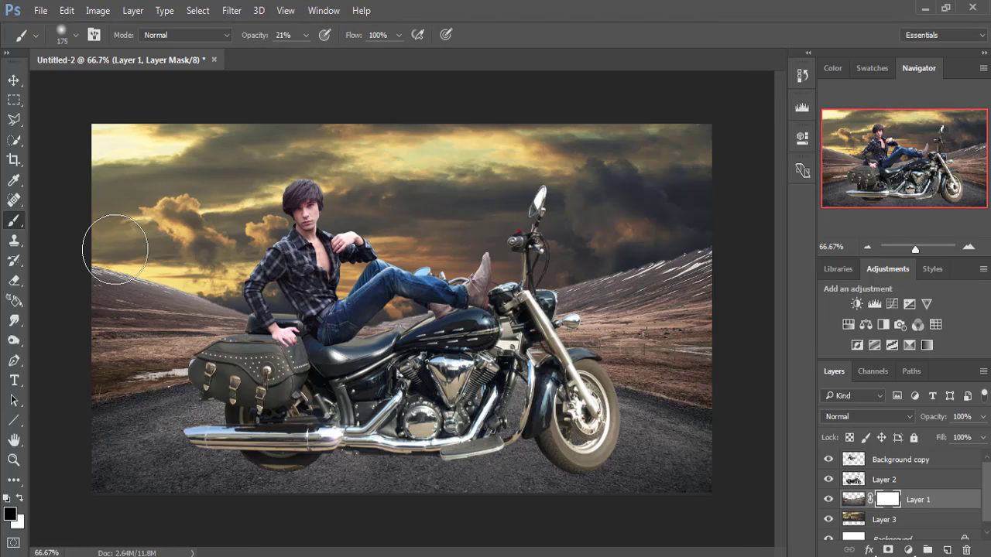
key(bracketleft)
key(bracketleft)
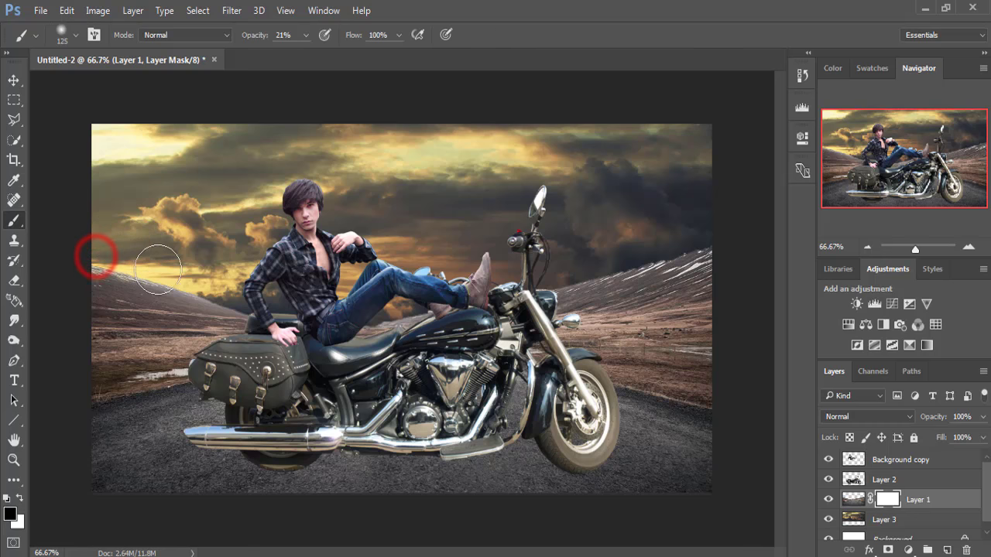
Step: Paint the mask along the horizon from the left edge to the right mountain ridge
drag(96, 256, 223, 291)
click(223, 289)
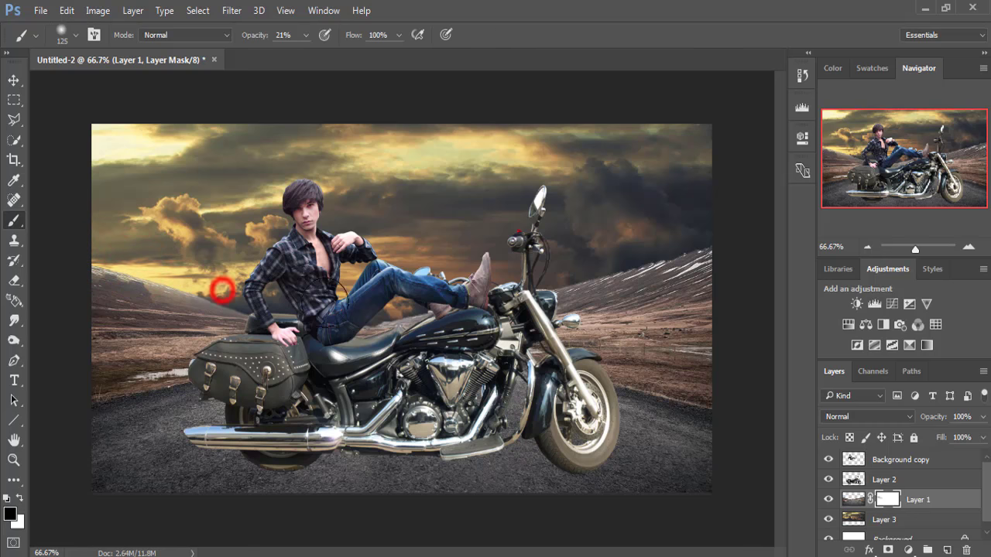
click(227, 288)
click(347, 315)
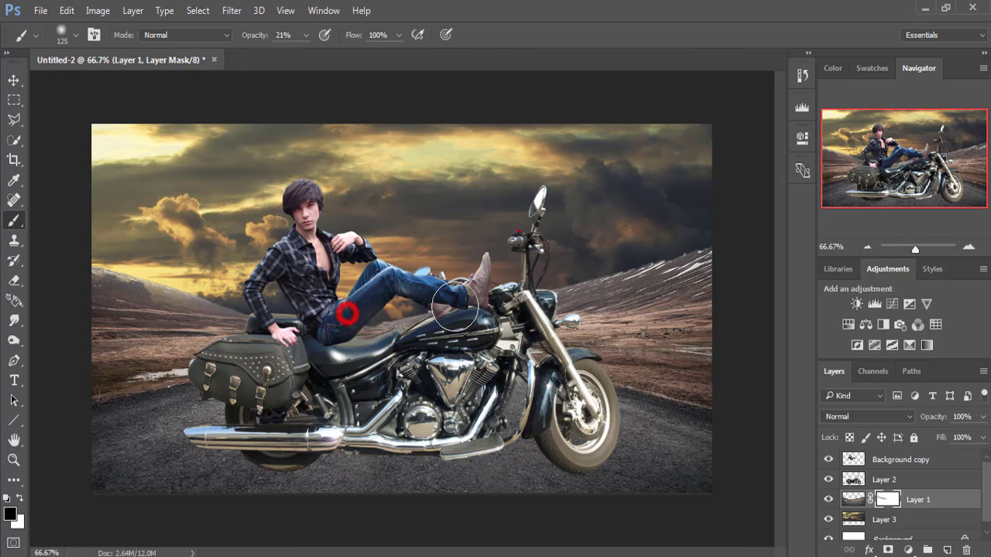
click(353, 309)
click(394, 303)
click(513, 281)
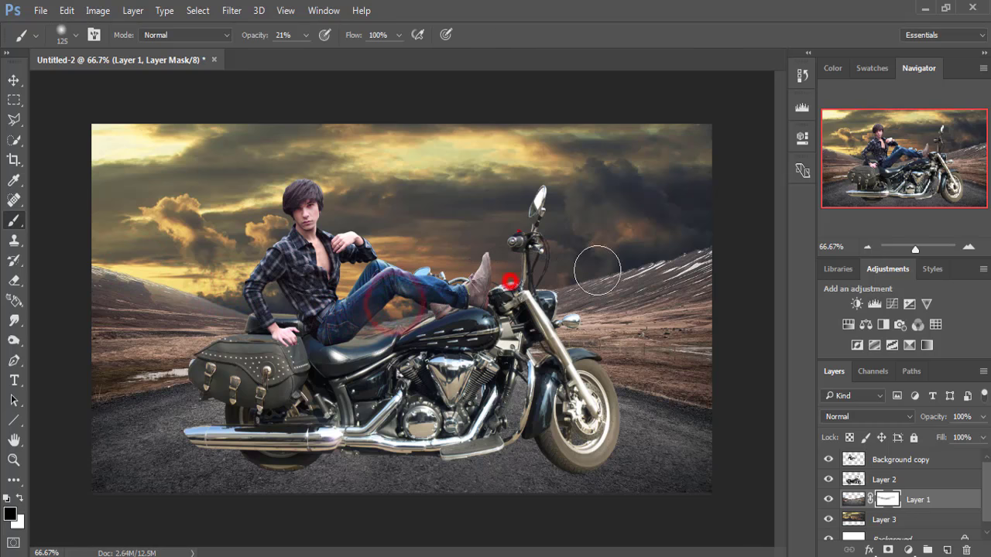
click(592, 262)
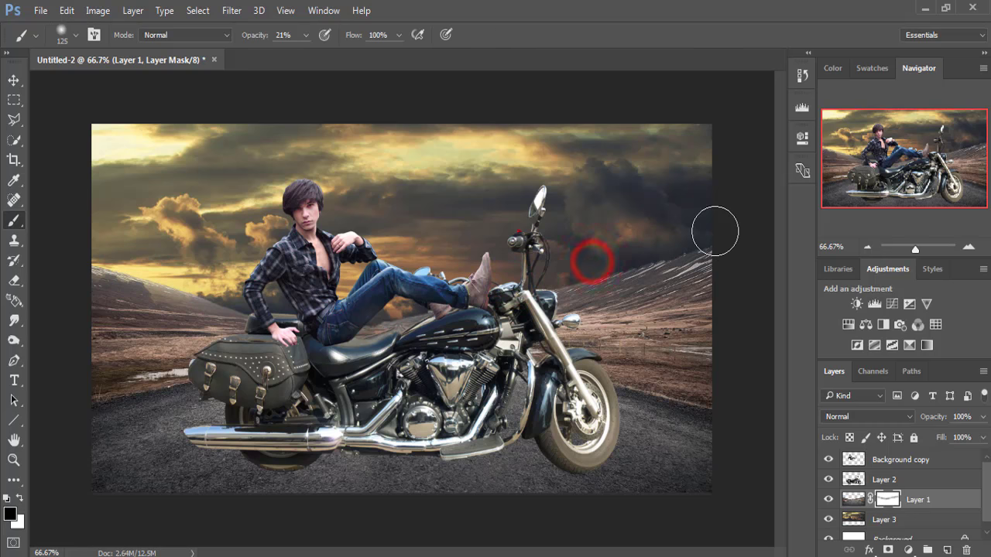
click(714, 231)
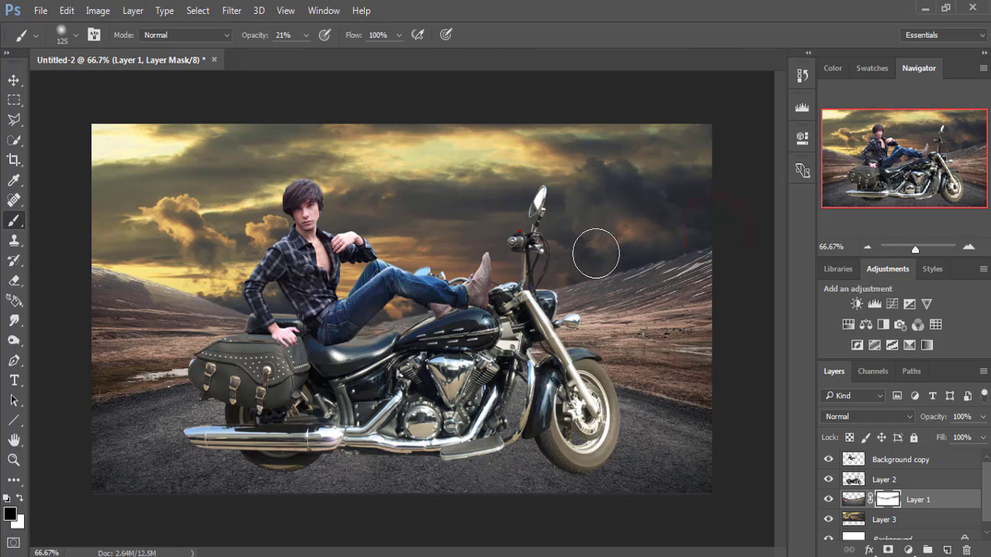
click(661, 246)
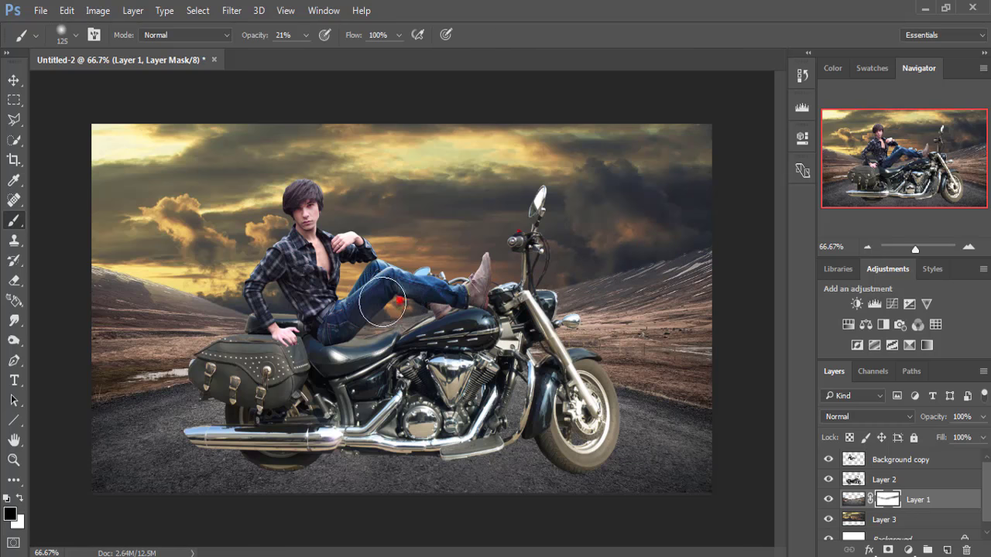
click(616, 250)
click(654, 245)
click(679, 239)
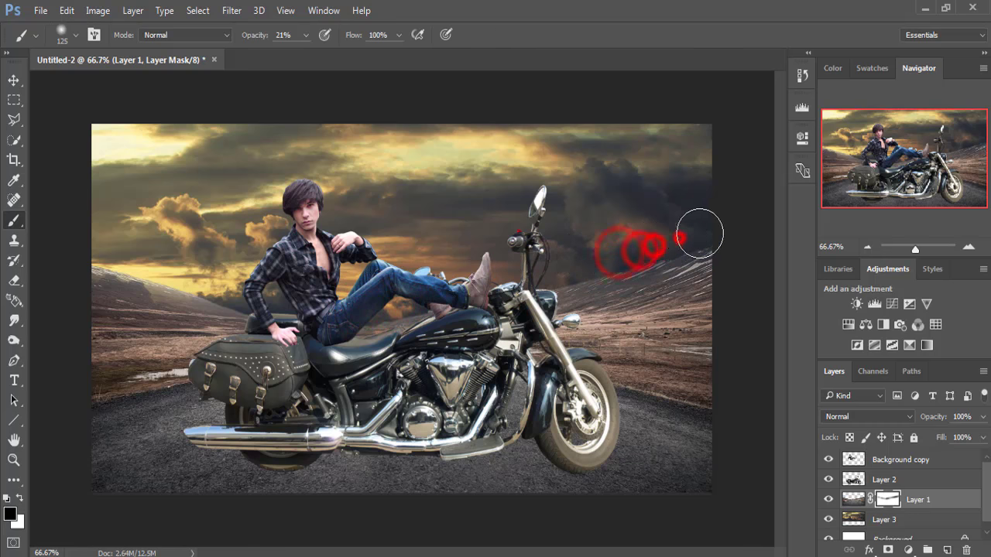
Step: Soften the left horizon and the area around the man's torso and legs into the sky
click(177, 269)
click(126, 266)
click(90, 254)
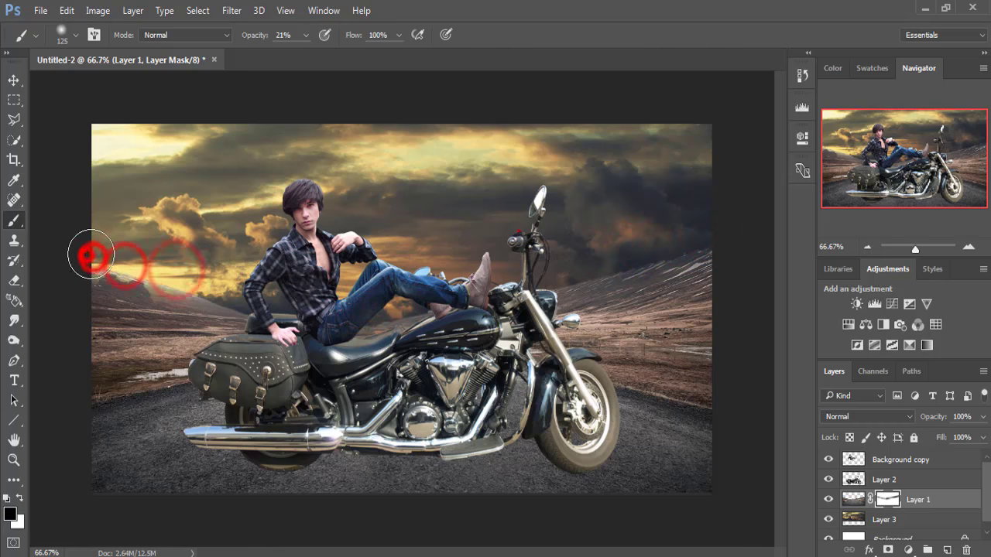
click(186, 270)
click(261, 281)
click(221, 287)
click(248, 295)
click(267, 300)
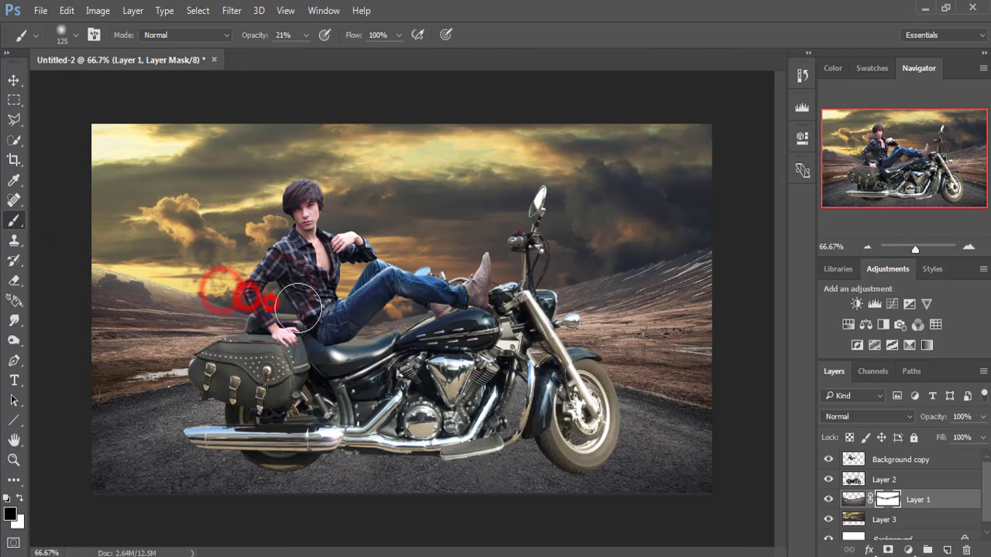
click(371, 313)
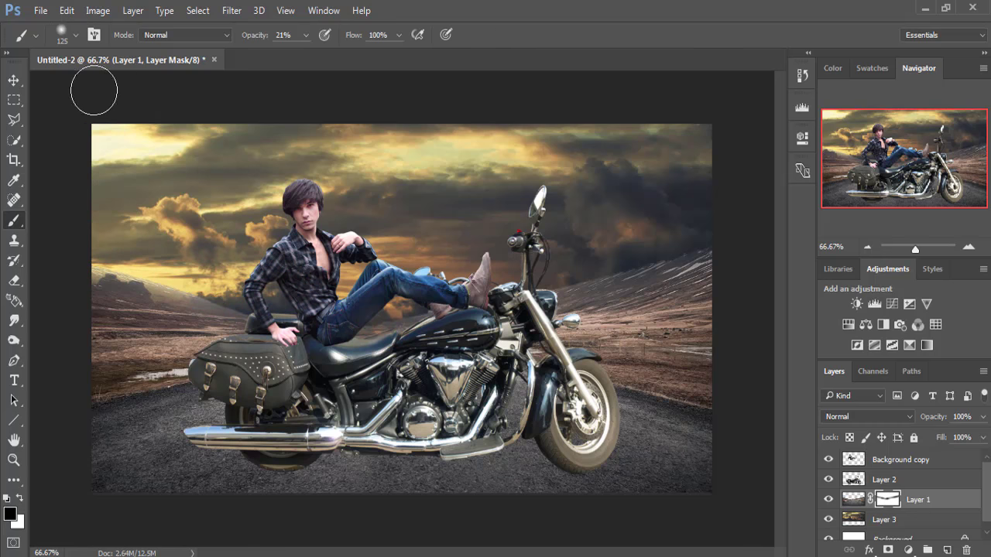
click(13, 81)
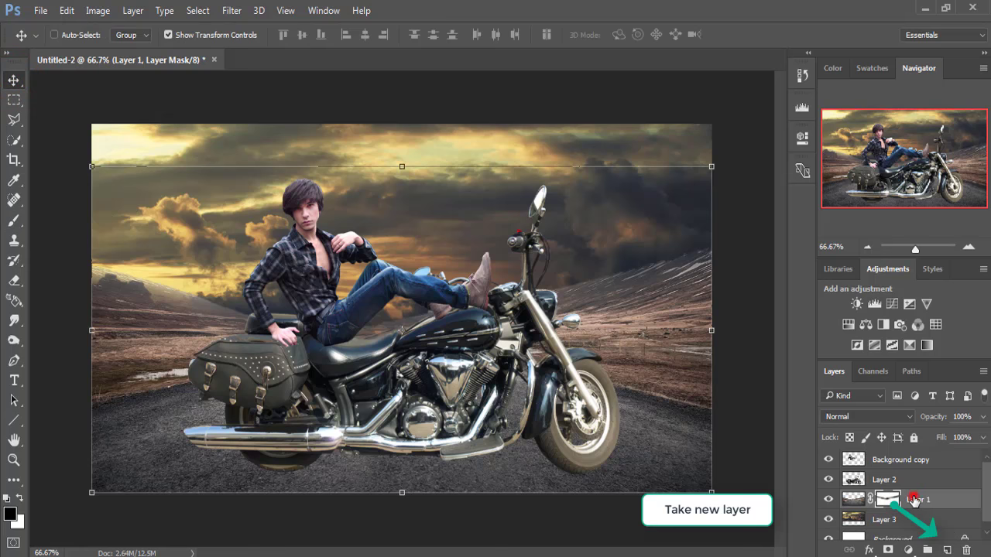
Step: Add Layer 4 and paint a large white glow behind the man's legs at 100% brush opacity
click(947, 549)
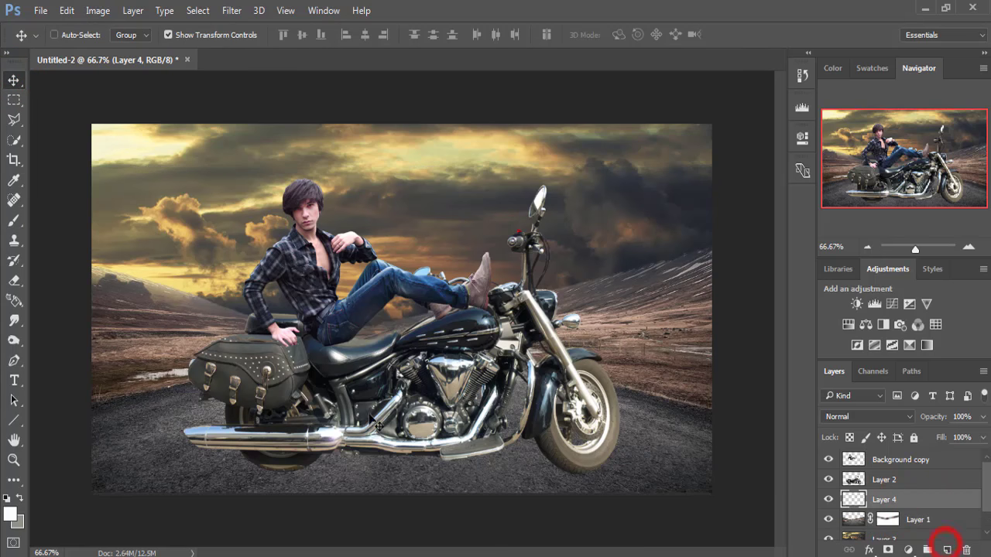
click(11, 221)
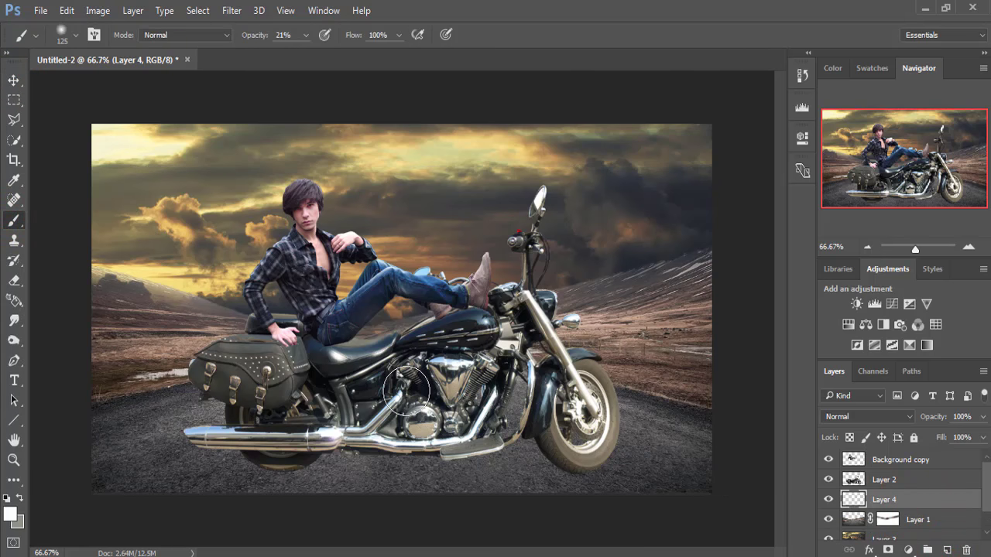
key(bracketright)
key(bracketright)
key(bracketright)
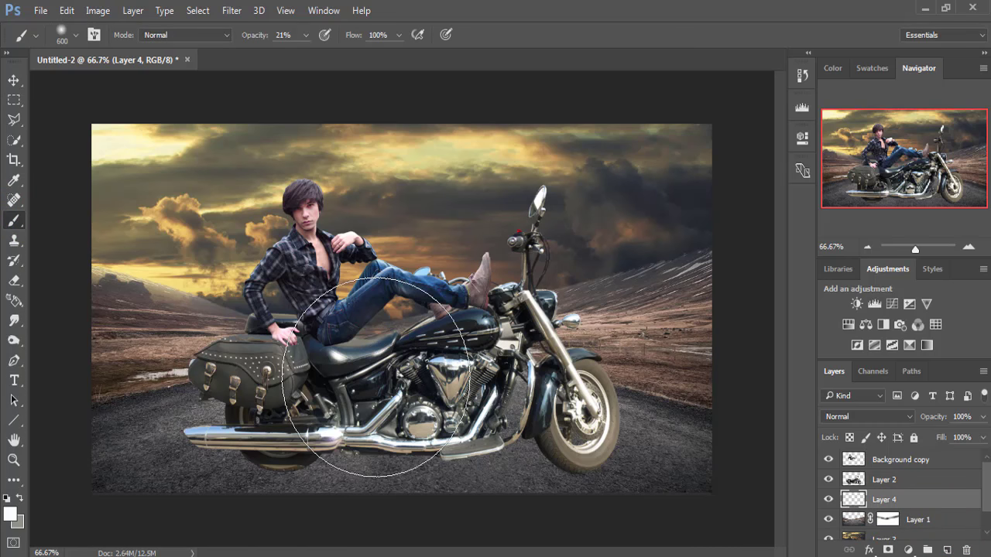
key(bracketright)
key(bracketright)
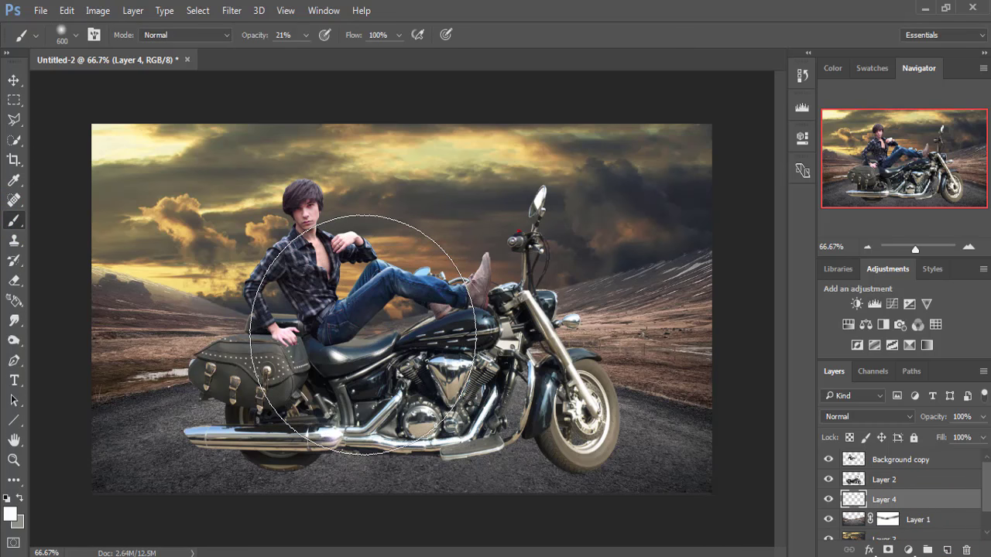
click(363, 333)
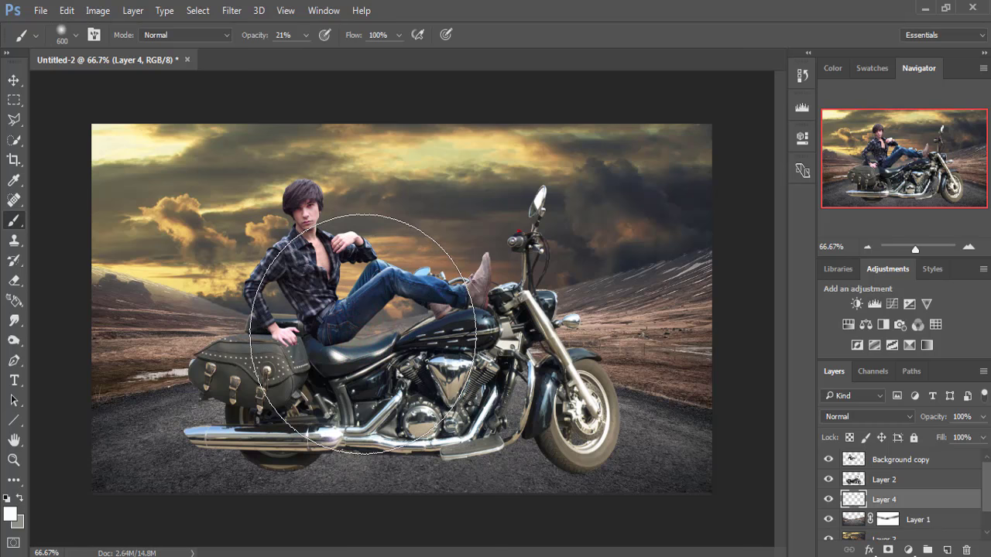
key(ctrl+z)
click(304, 34)
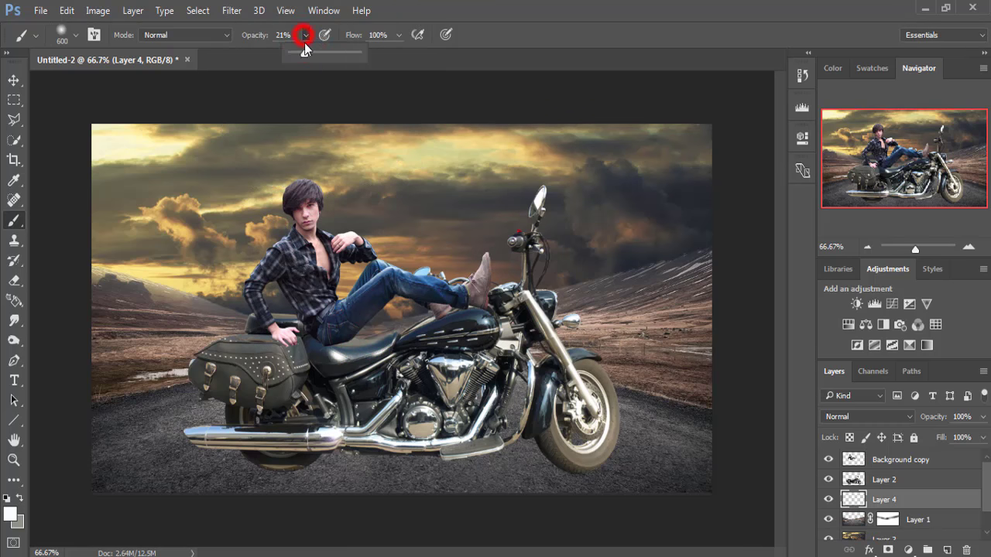
drag(339, 63, 360, 63)
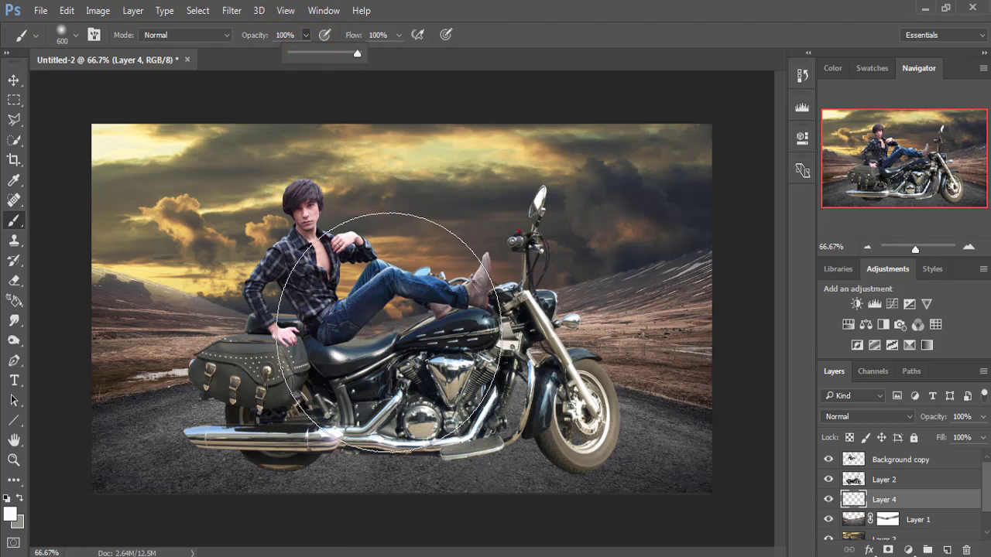
click(383, 333)
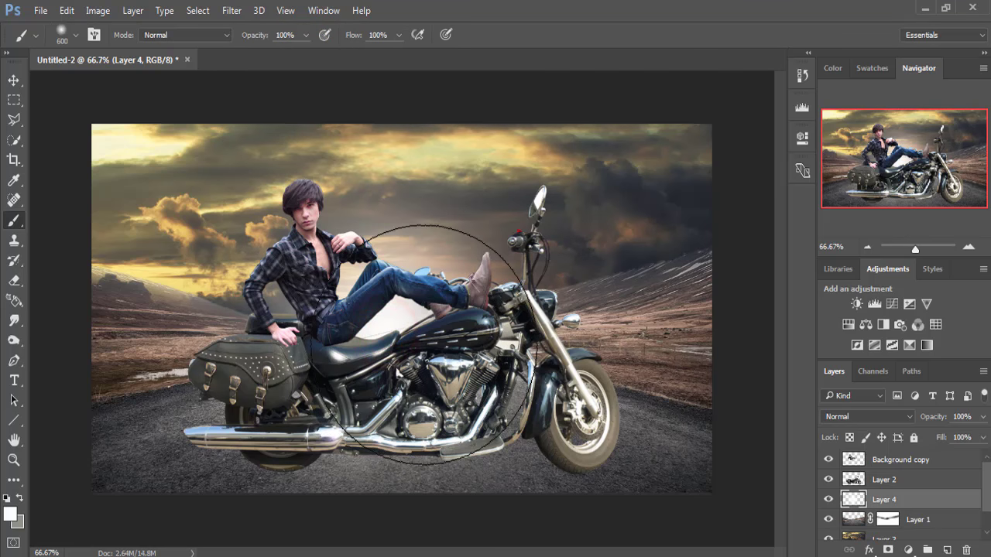
Step: Scale the glow layer to about 112% and shift it up and left
click(13, 81)
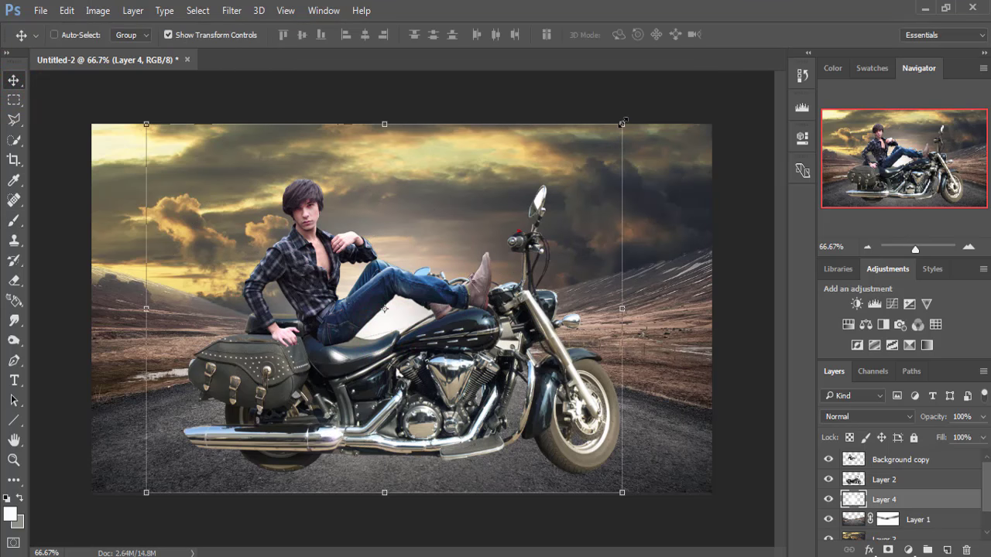
drag(623, 122, 649, 102)
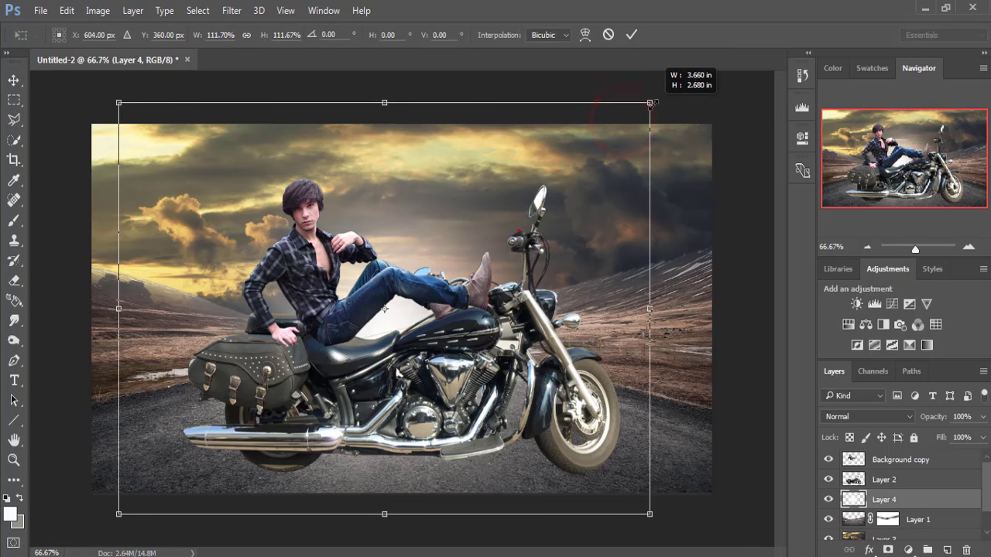
drag(451, 267, 438, 251)
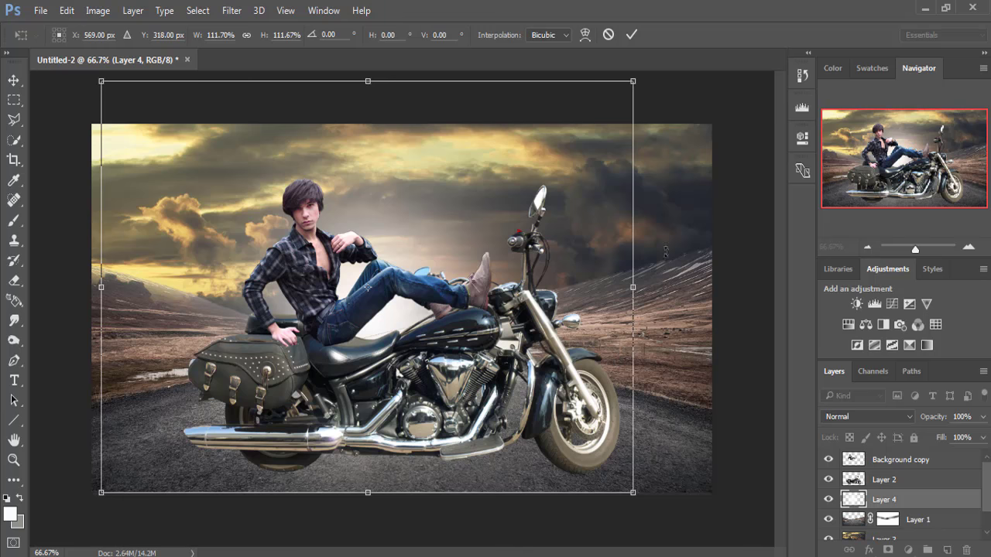
click(629, 36)
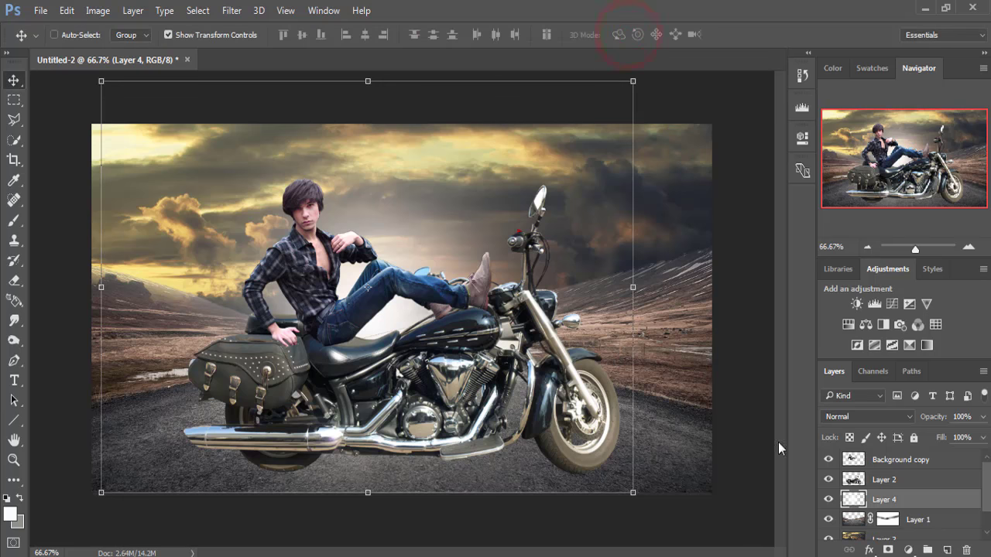
Step: Add a layer mask to Background copy and set up a 50 px brush at 34% opacity
click(876, 464)
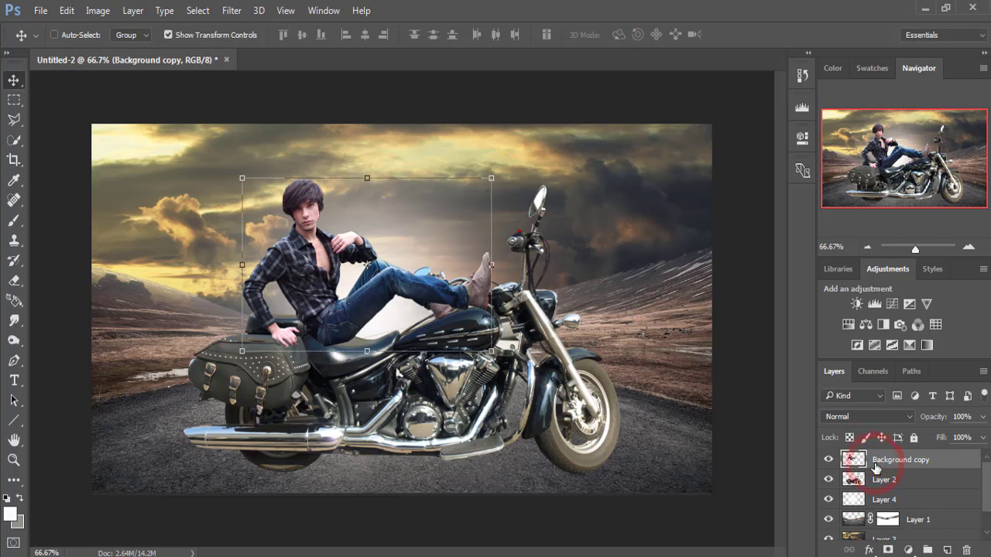
click(888, 549)
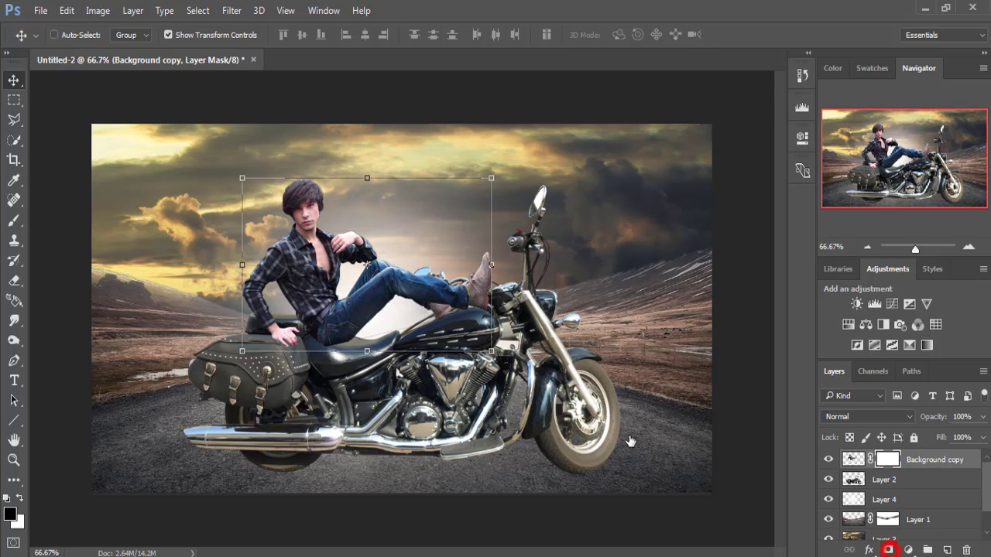
click(13, 222)
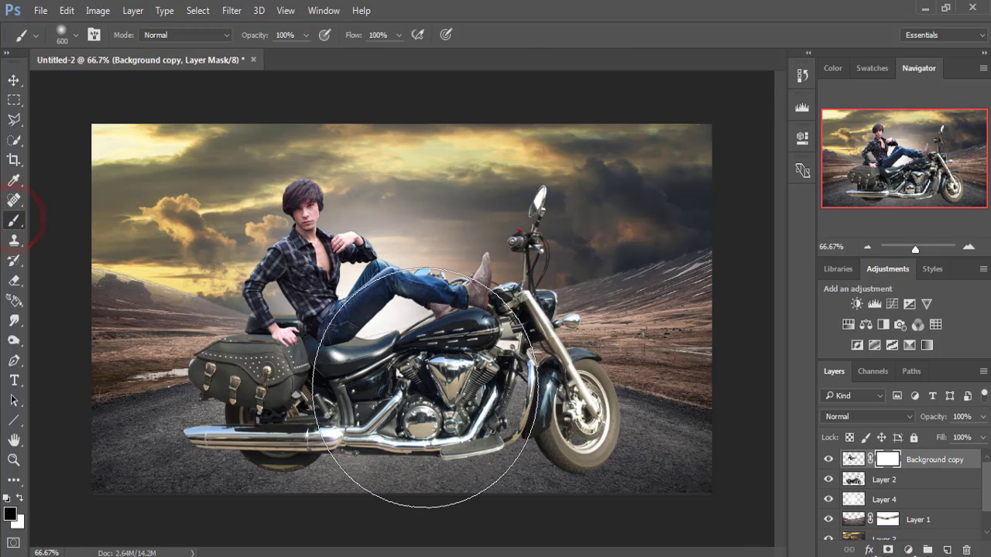
key(bracketleft)
key(bracketleft)
key(bracketleft)
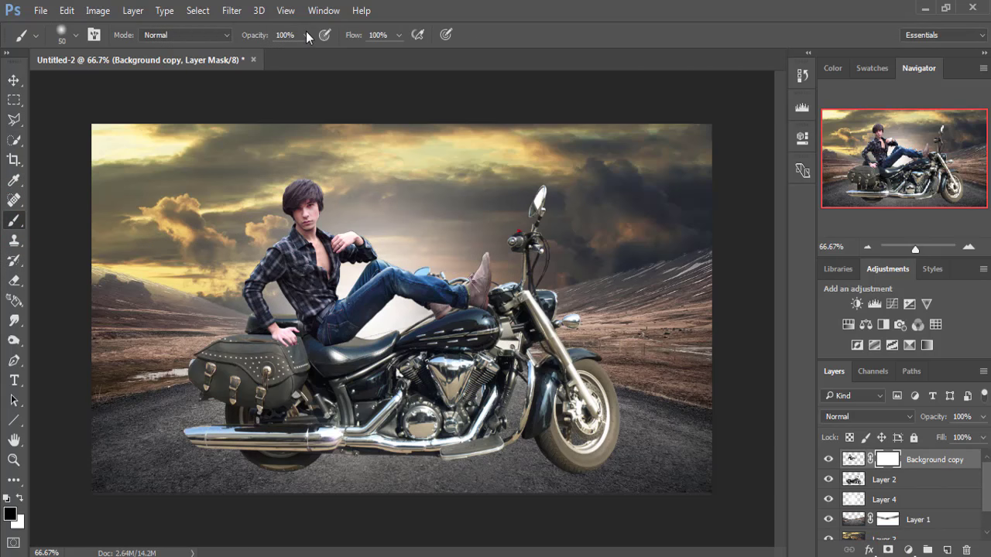
click(305, 34)
drag(303, 51, 260, 64)
click(365, 349)
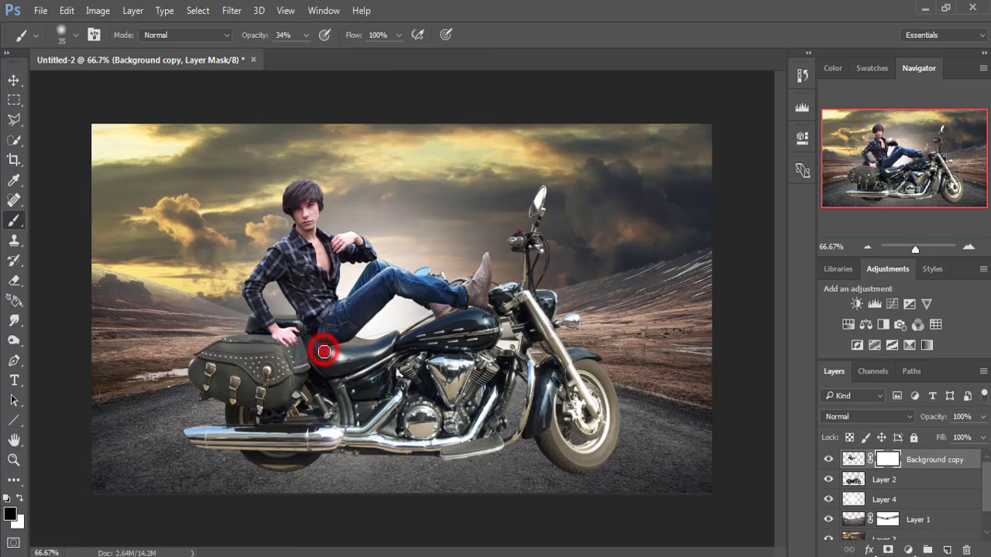
Step: Paint black on the mask where the man meets the seat and fuel tank
mouse_move(323, 352)
mouse_down()
mouse_move(345, 349)
mouse_move(328, 352)
mouse_move(343, 339)
mouse_move(352, 346)
mouse_up()
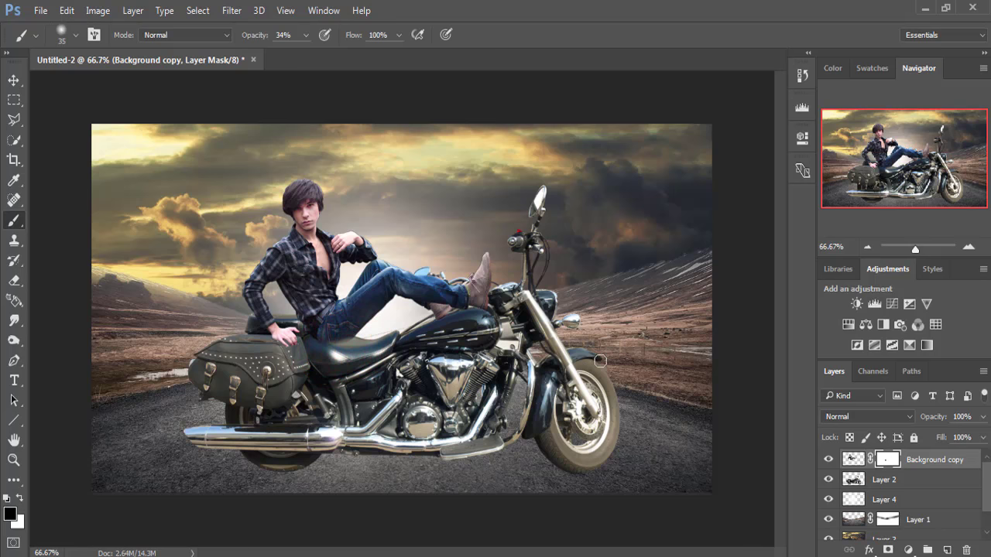
mouse_move(439, 323)
mouse_down()
mouse_move(431, 328)
mouse_move(452, 322)
mouse_move(444, 316)
mouse_move(422, 327)
mouse_up()
click(11, 81)
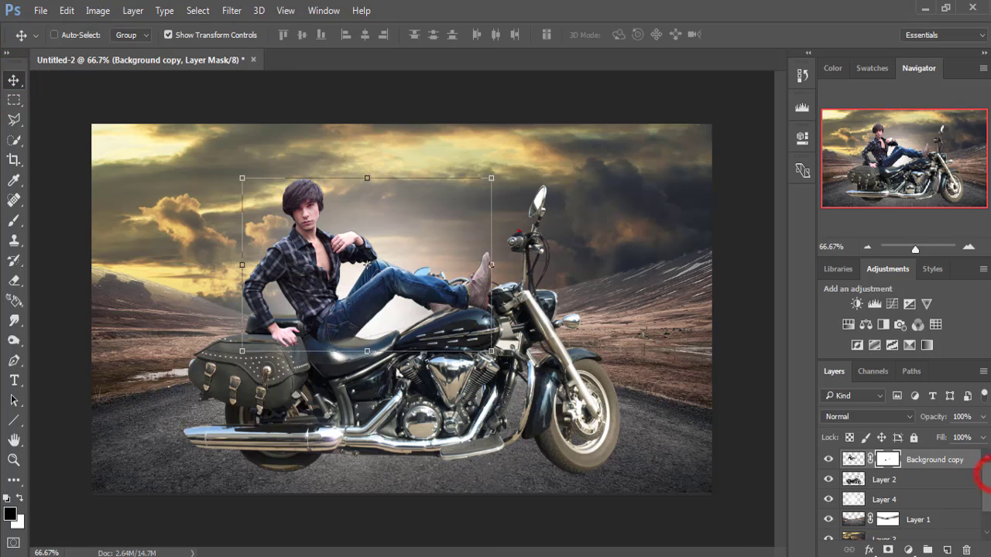
click(947, 457)
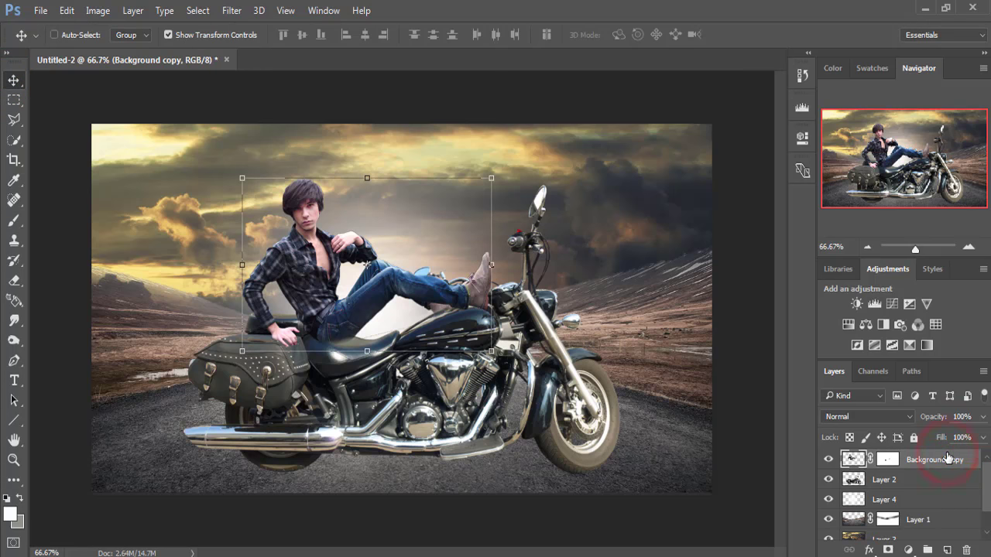
Step: With the Smudge tool at 300% zoom, pull strands out of the hair's left edge
click(849, 459)
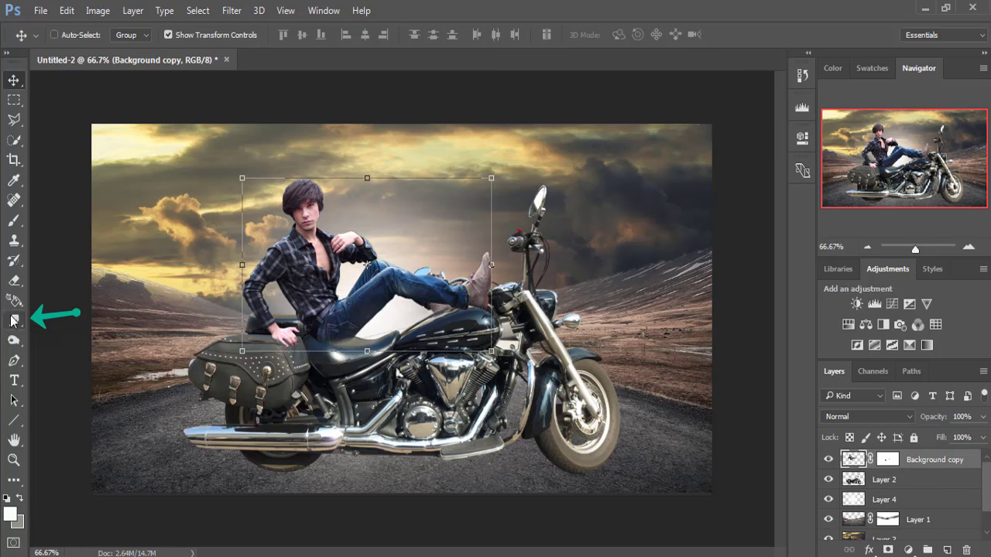
click(14, 320)
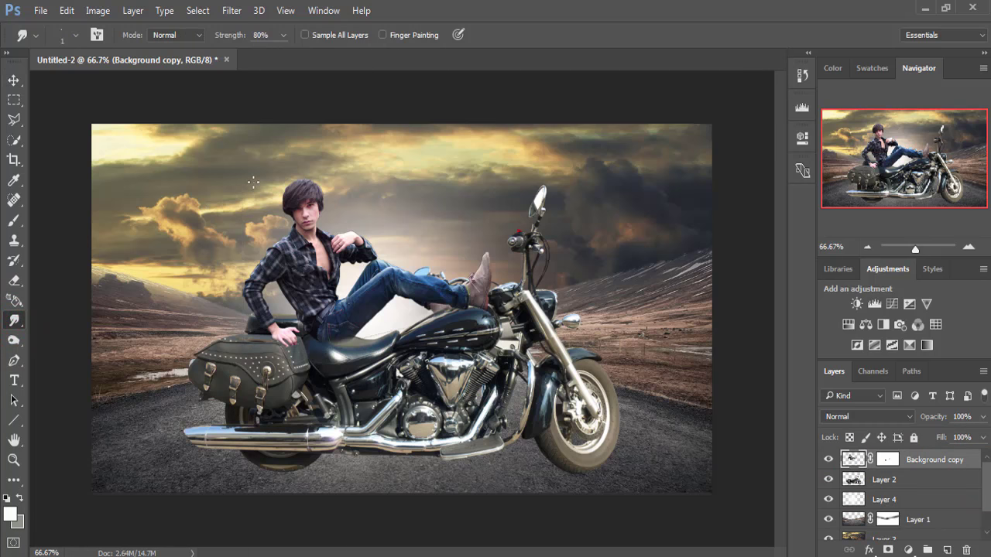
key(ctrl+plus)
key(ctrl+plus)
key(ctrl+plus)
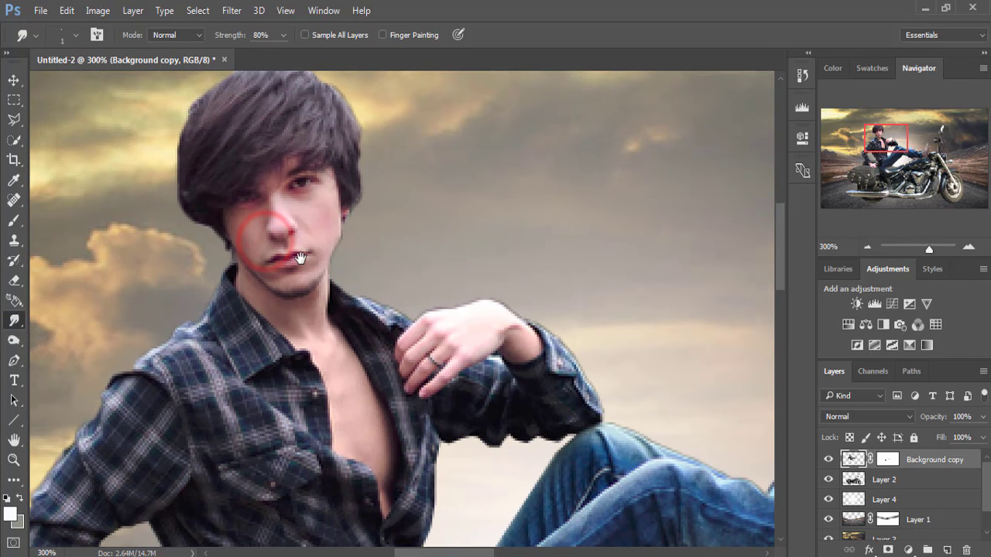
drag(262, 235, 300, 257)
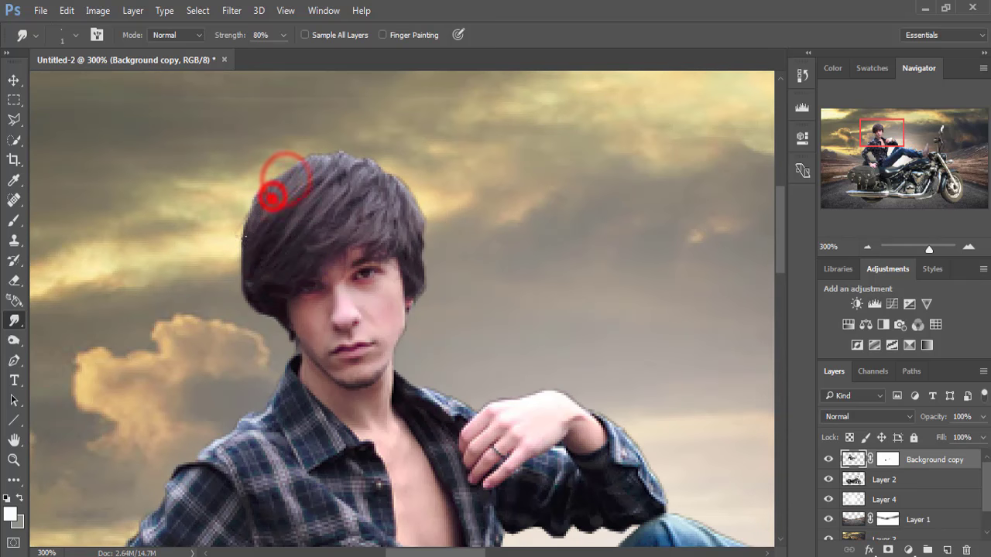
drag(270, 194, 240, 241)
drag(269, 204, 242, 222)
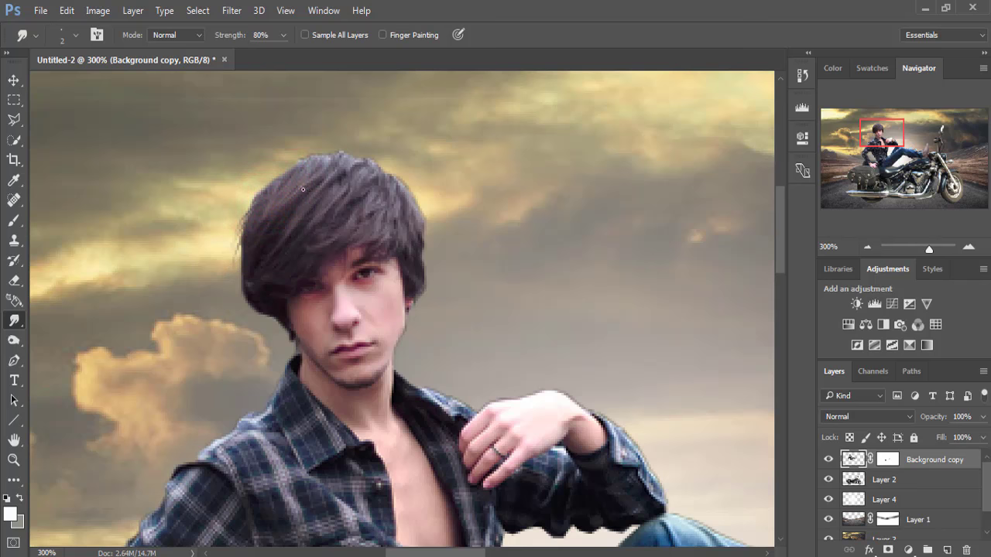
Step: Soften the hair's upper-left edge and feather the crown into the sky
mouse_move(311, 158)
mouse_down()
mouse_move(246, 233)
mouse_move(243, 287)
mouse_move(263, 308)
mouse_up()
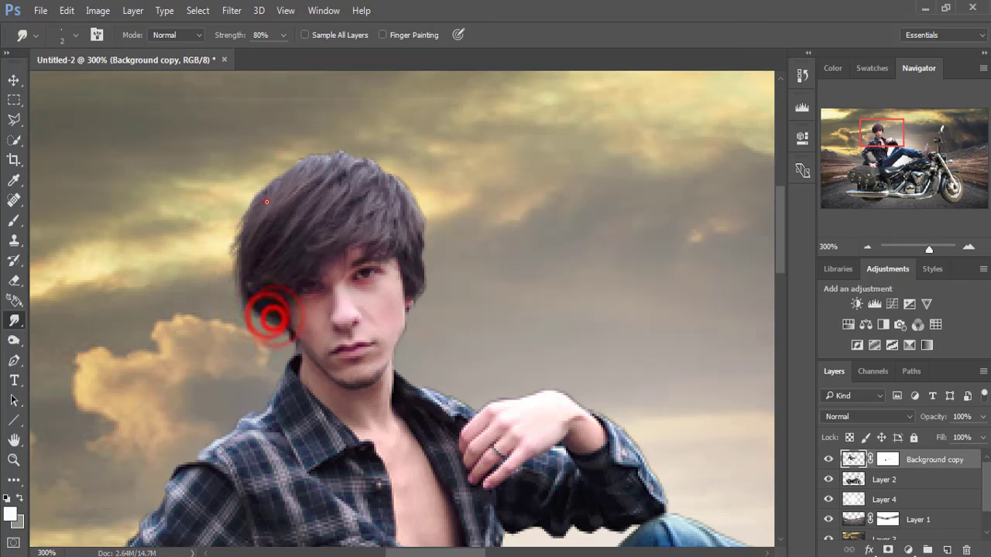
mouse_move(265, 201)
mouse_down()
mouse_move(241, 224)
mouse_move(236, 252)
mouse_up()
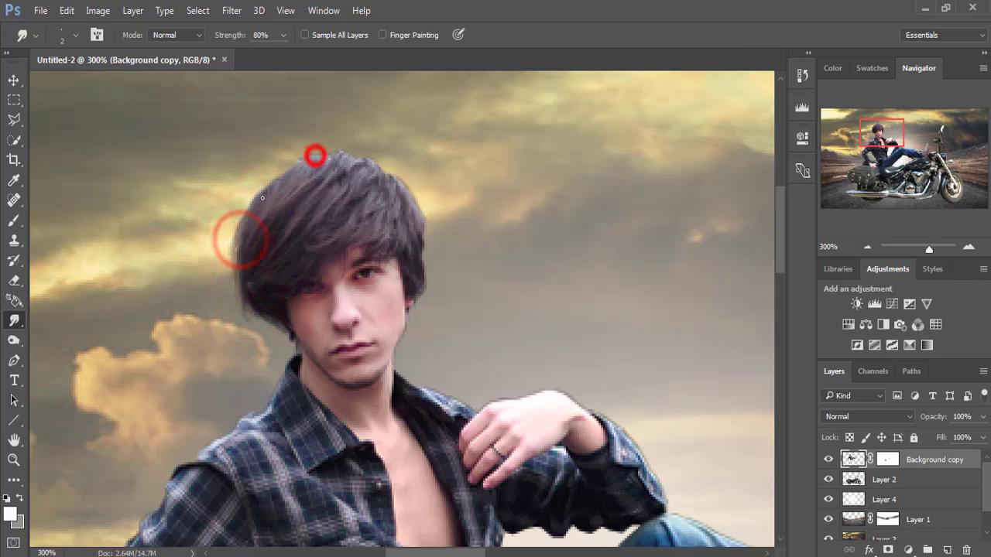
mouse_move(274, 196)
mouse_down()
mouse_move(305, 151)
mouse_move(298, 170)
mouse_move(253, 200)
mouse_up()
drag(283, 165, 239, 229)
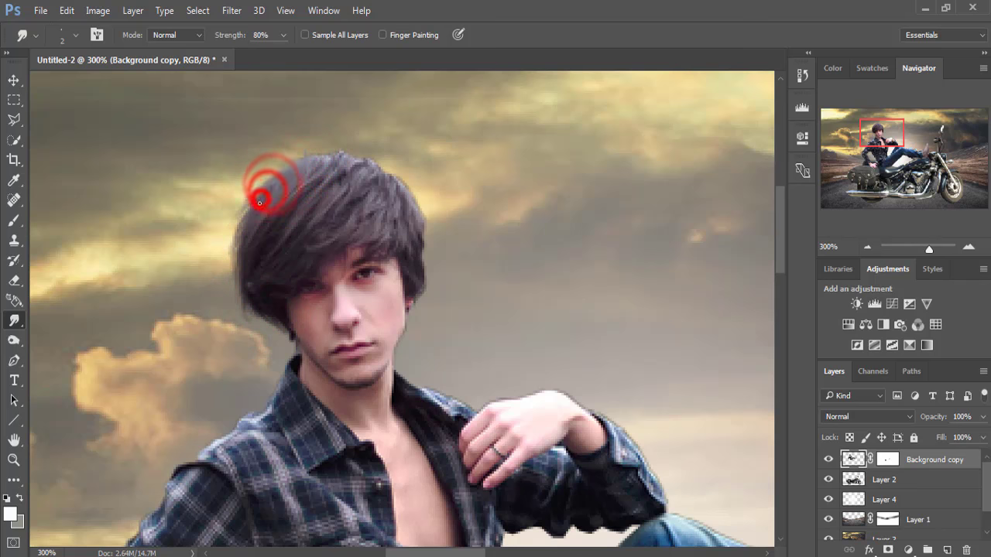
mouse_move(343, 154)
mouse_down()
mouse_move(341, 143)
mouse_move(317, 143)
mouse_up()
mouse_move(364, 166)
mouse_down()
mouse_move(365, 154)
mouse_move(391, 167)
mouse_up()
Step: Soften the right side of the hair down to the ear
drag(416, 203, 407, 186)
mouse_move(422, 225)
mouse_down()
mouse_move(414, 208)
mouse_move(410, 221)
mouse_up()
mouse_move(417, 255)
mouse_down()
mouse_move(414, 229)
mouse_move(414, 248)
mouse_up()
drag(419, 283, 420, 252)
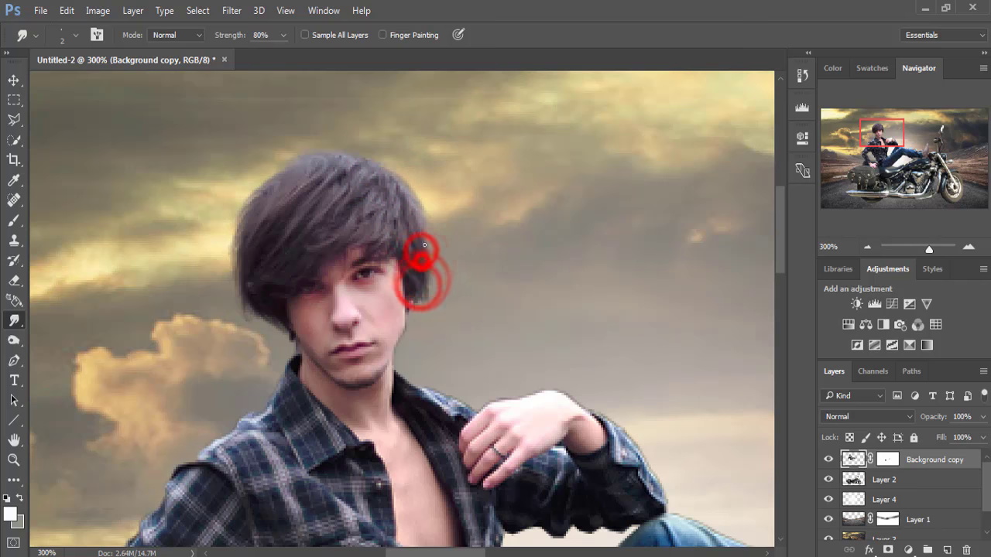
drag(424, 286, 425, 236)
click(13, 80)
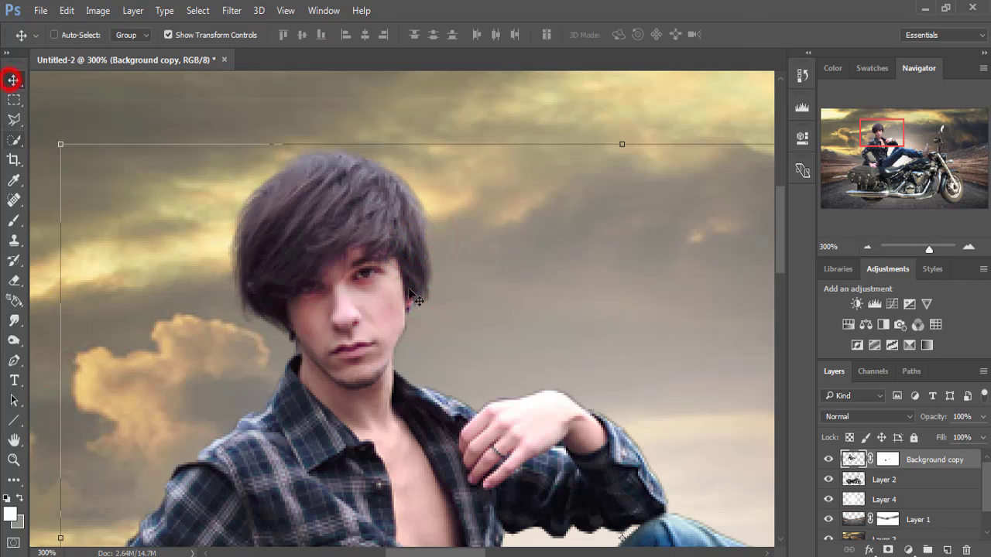
Step: Grade the man in Nik Viveza 2 with Saturation 40% and Structure 36%
key(ctrl+minus)
key(ctrl+minus)
key(ctrl+minus)
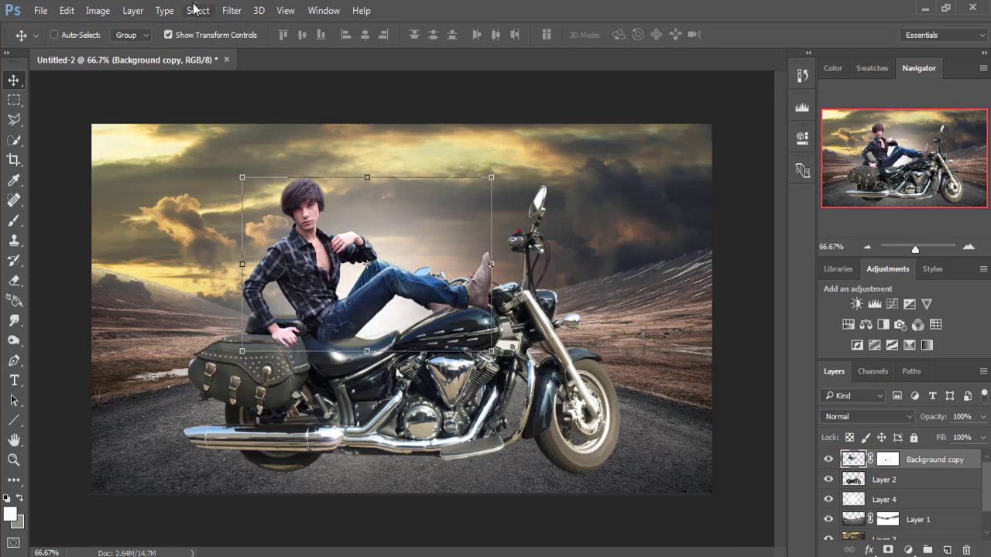
click(231, 10)
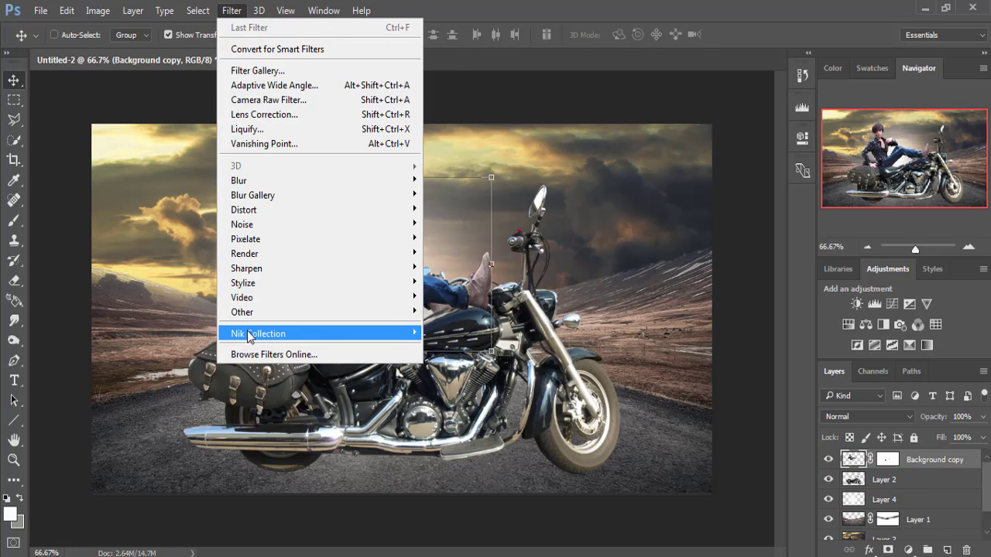
mouse_move(257, 334)
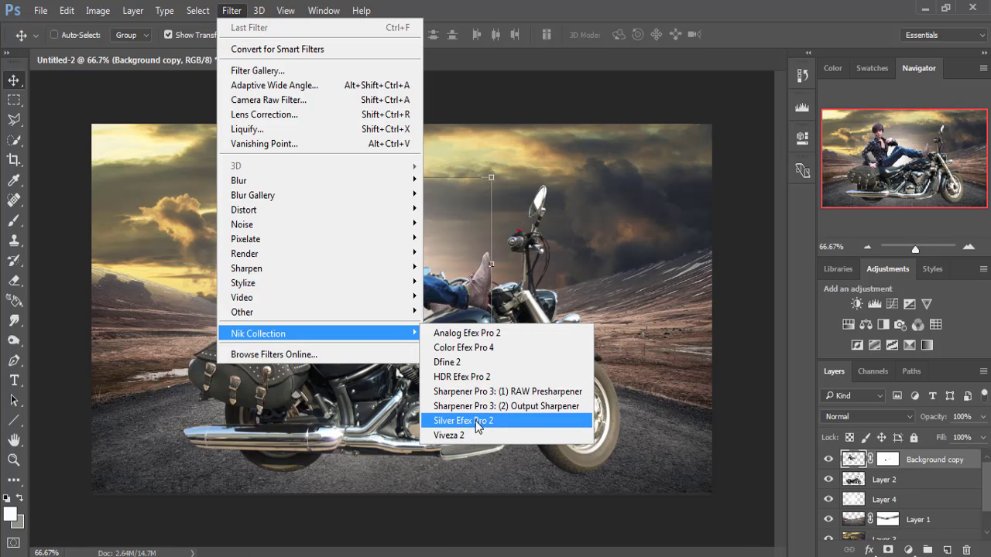
click(473, 434)
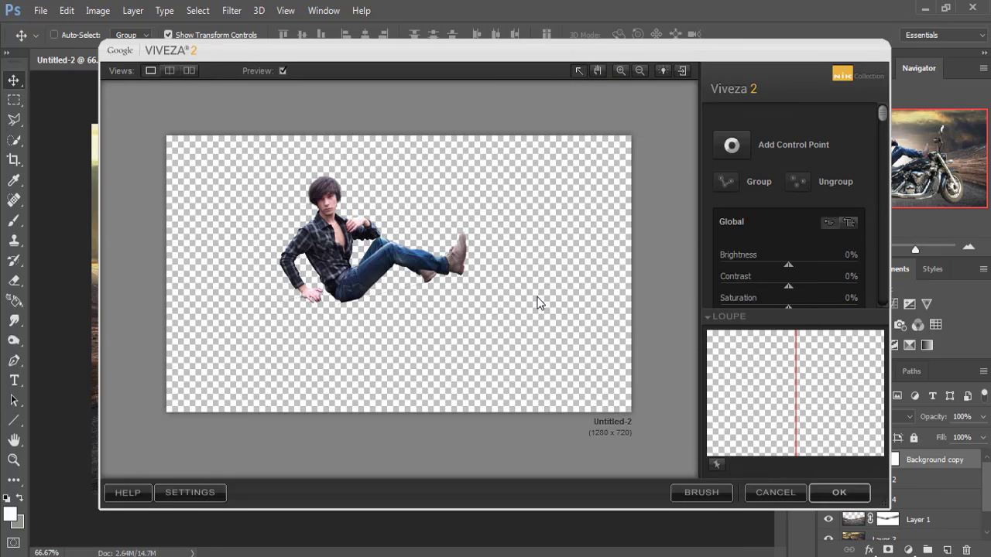
drag(880, 124, 880, 148)
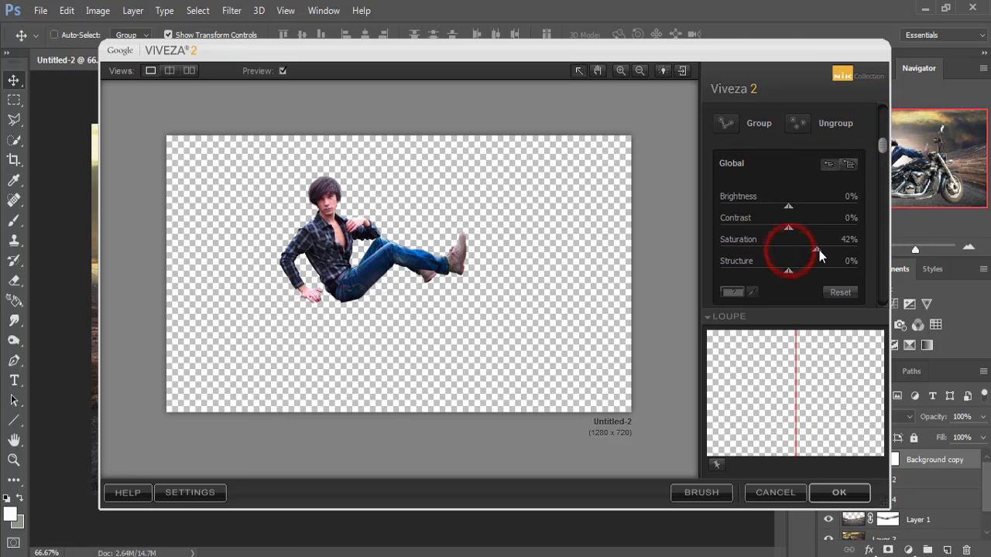
drag(818, 251, 796, 249)
click(817, 248)
mouse_move(812, 272)
mouse_down()
mouse_move(836, 274)
mouse_move(811, 271)
mouse_up()
drag(790, 227, 798, 228)
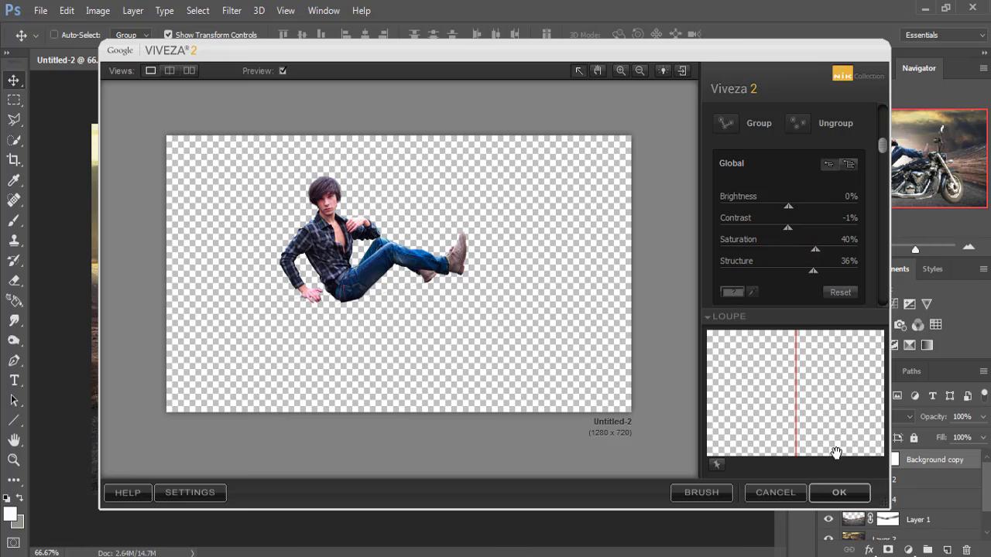
click(837, 492)
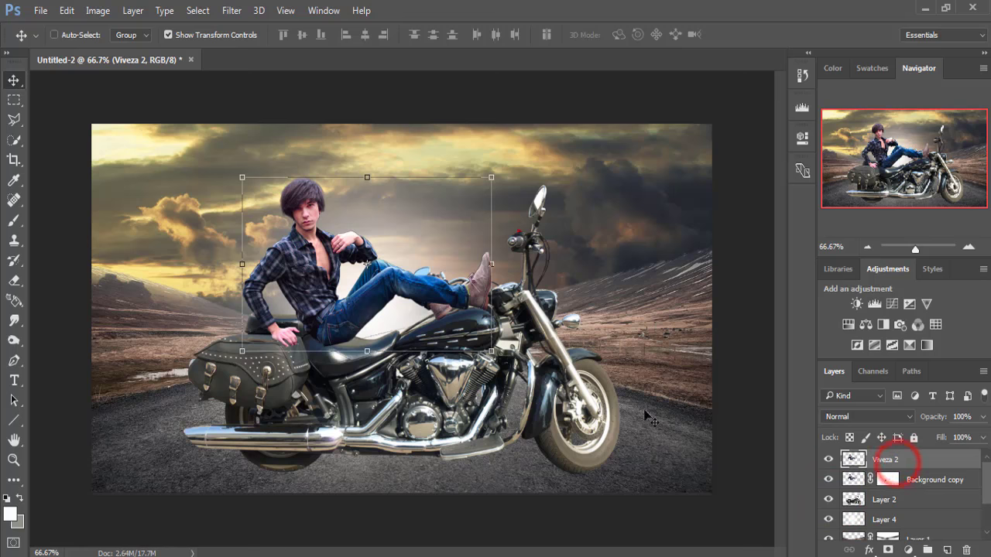
Step: Mask the Viveza 2 layer and brush its effect off the seat and tank at 34% opacity
click(14, 222)
click(889, 551)
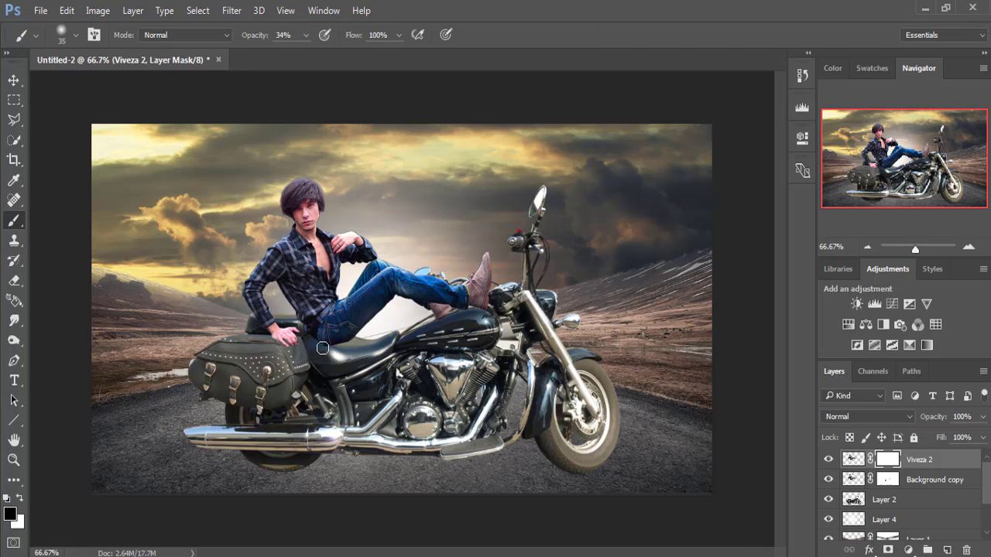
mouse_move(322, 349)
mouse_down()
mouse_move(360, 344)
mouse_move(343, 336)
mouse_up()
mouse_move(446, 318)
mouse_down()
mouse_move(435, 316)
mouse_move(451, 310)
mouse_up()
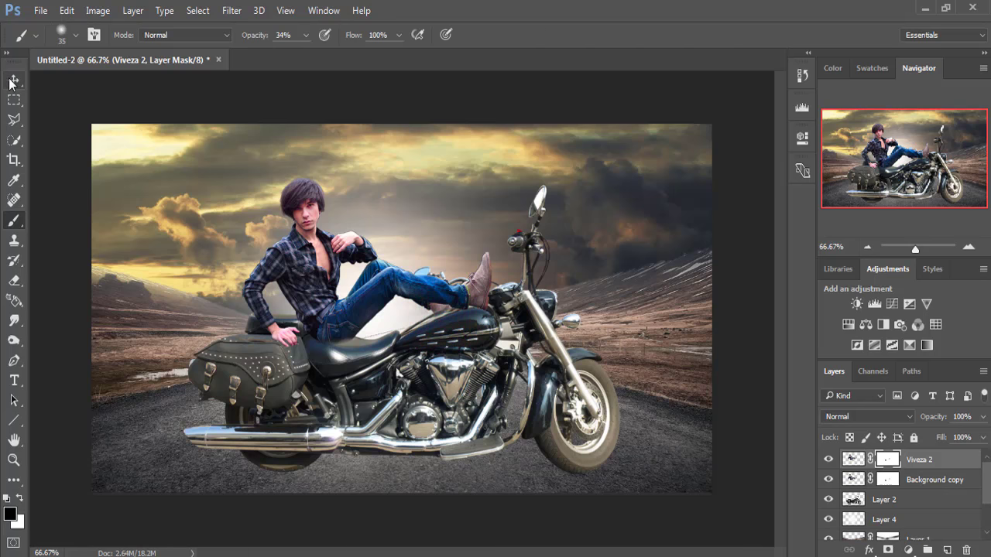
click(11, 82)
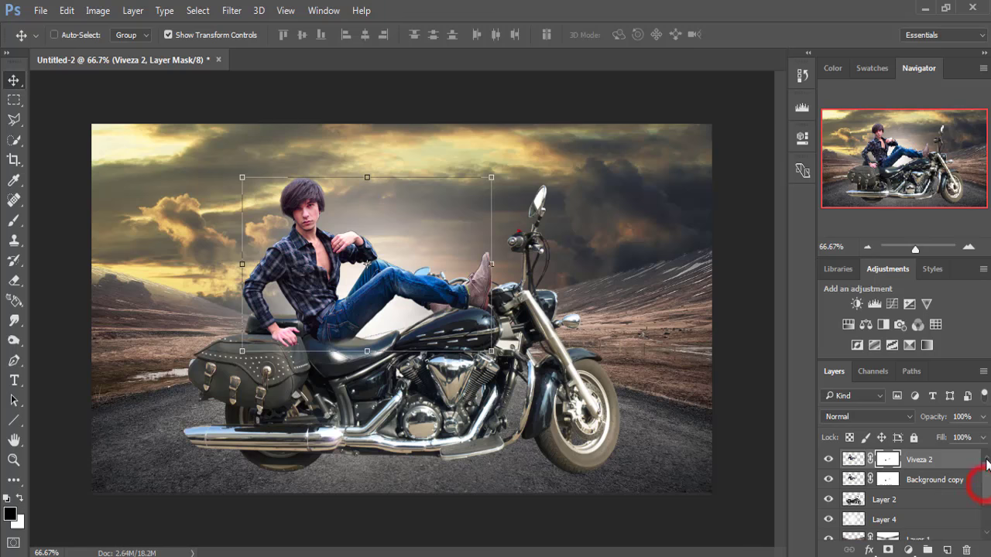
Step: Select Layer 4 and add a new empty Layer 5 above it
click(867, 502)
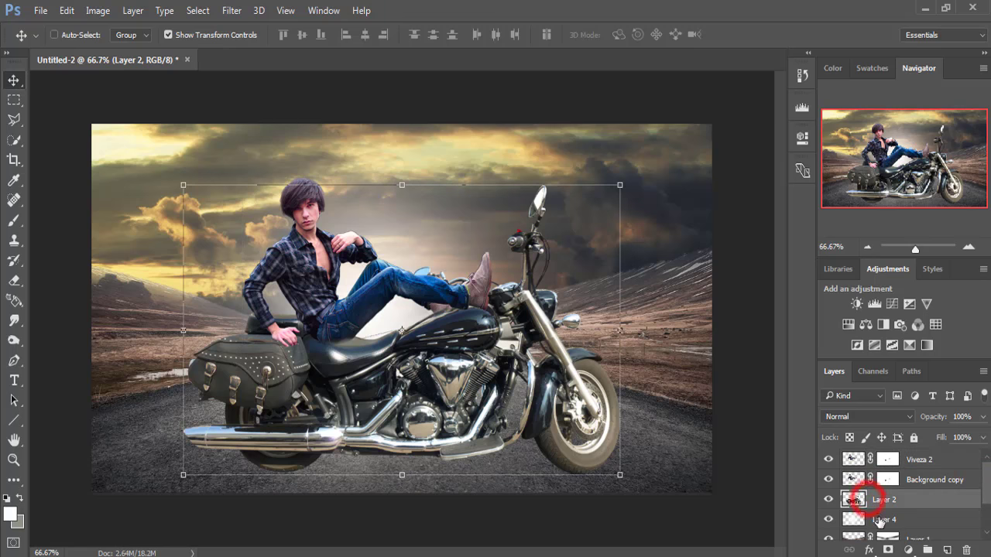
click(880, 521)
click(946, 549)
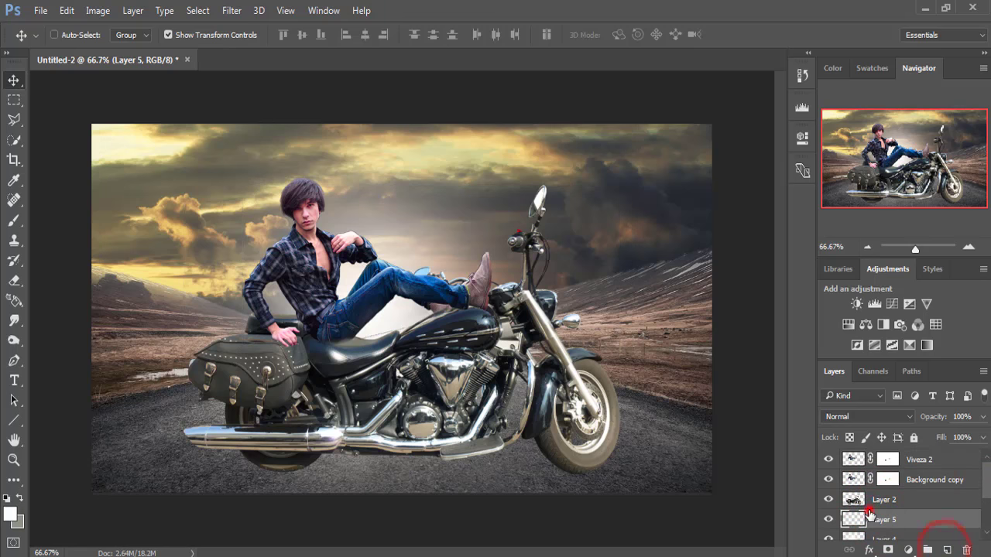
click(15, 222)
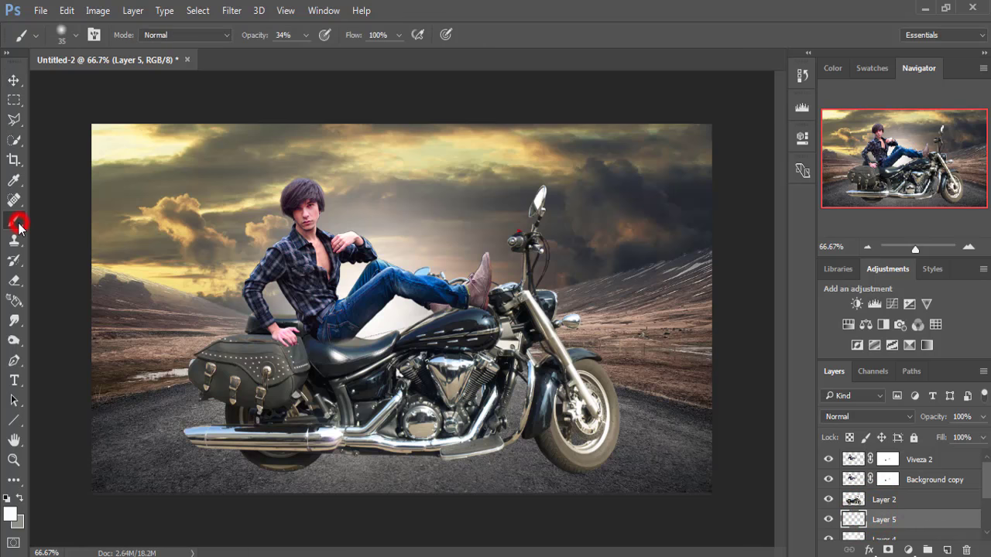
Step: Outline the road beneath the motorcycle with a Polygonal Lasso selection
click(14, 120)
click(68, 135)
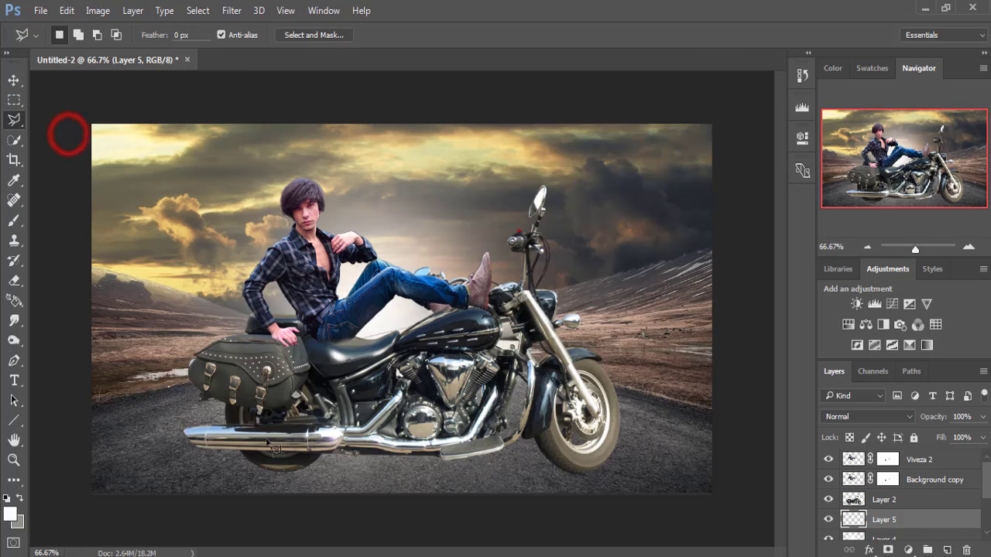
click(262, 465)
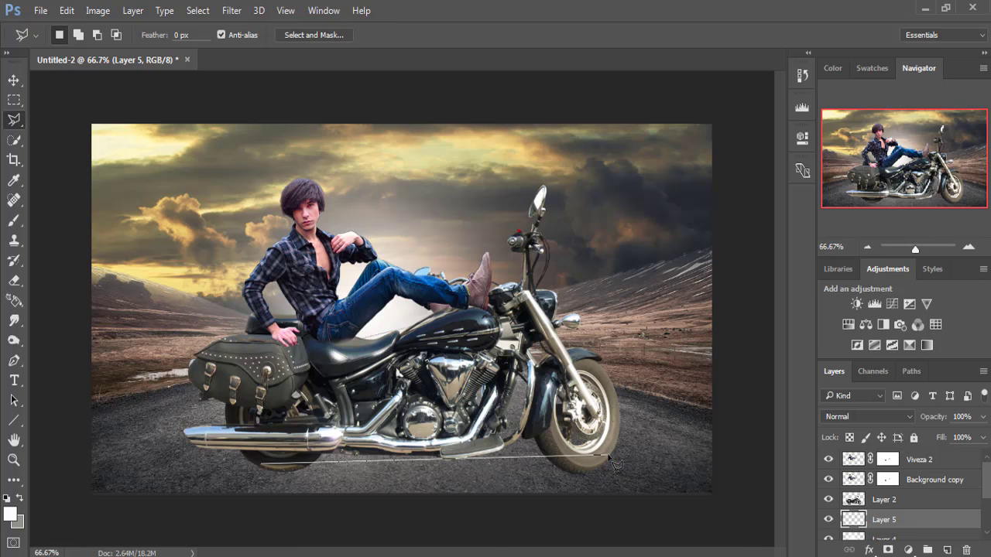
click(607, 455)
click(600, 474)
click(560, 486)
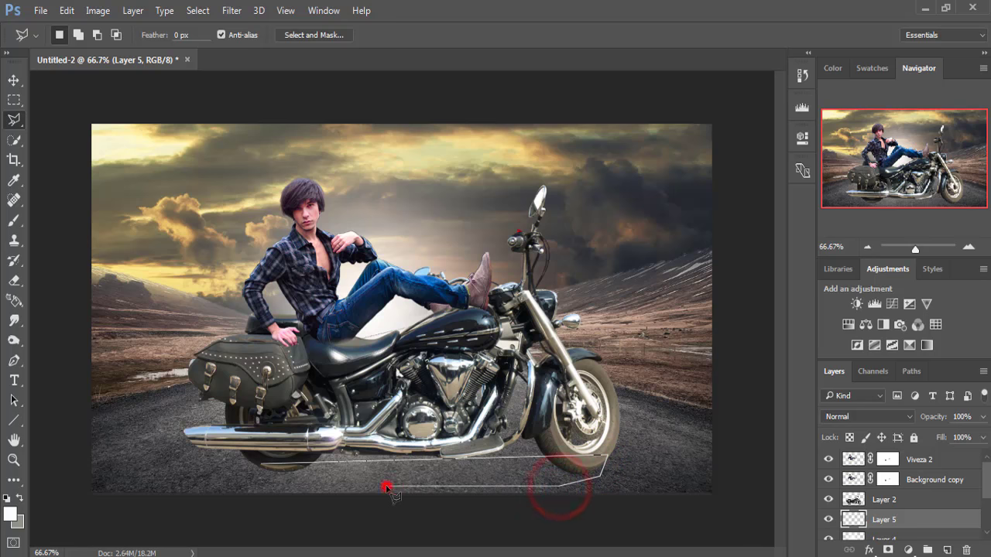
click(387, 488)
click(277, 476)
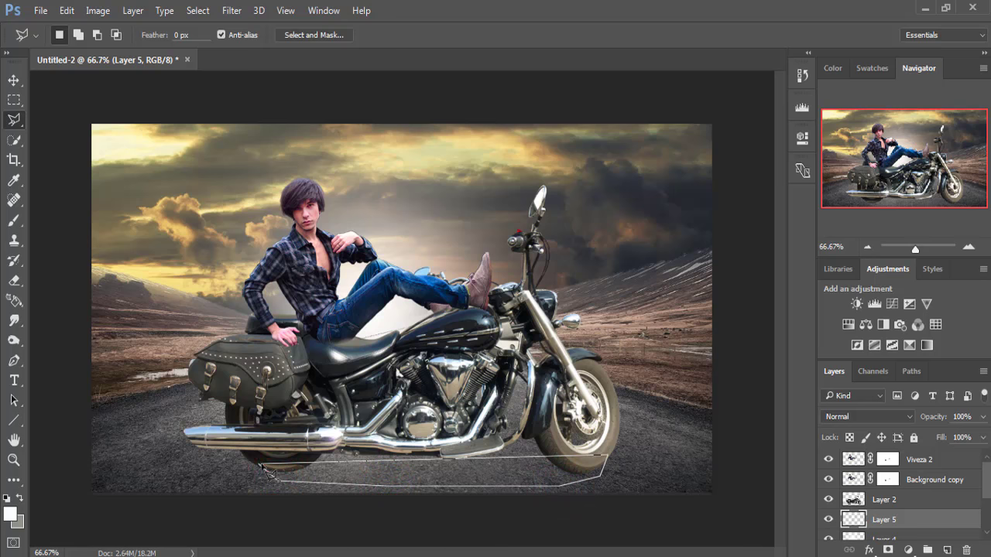
click(263, 466)
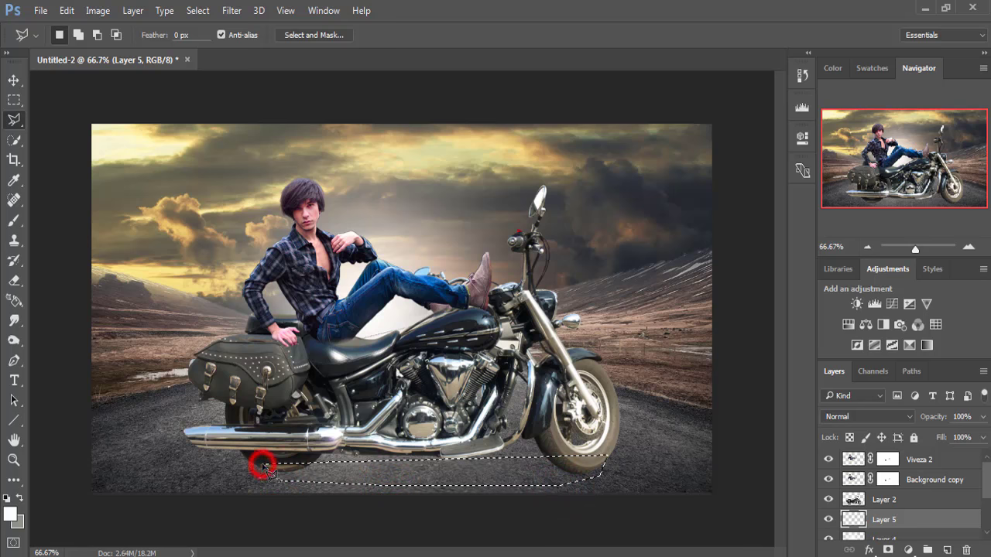
click(14, 80)
click(908, 549)
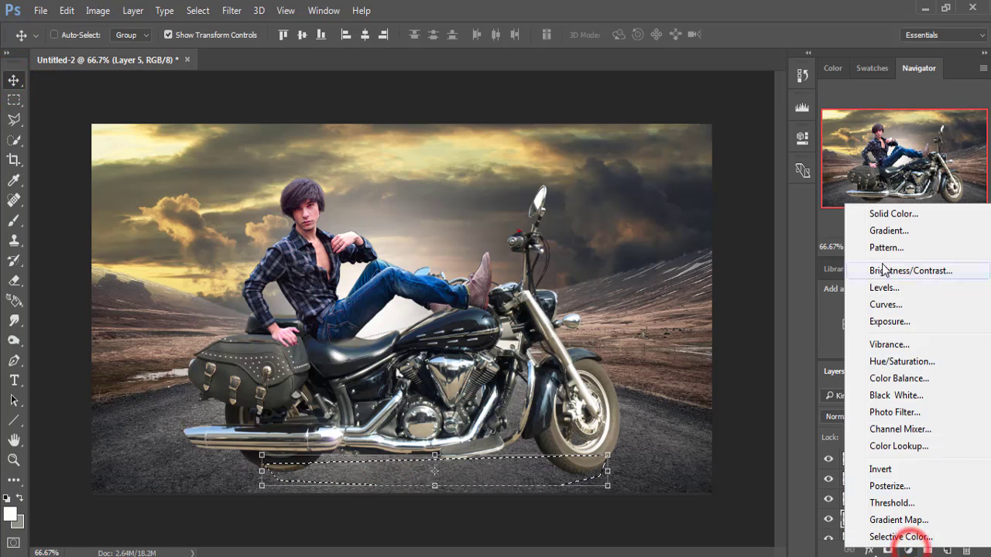
Step: Fill the selection with a near-black 030303 Solid Color layer
click(890, 213)
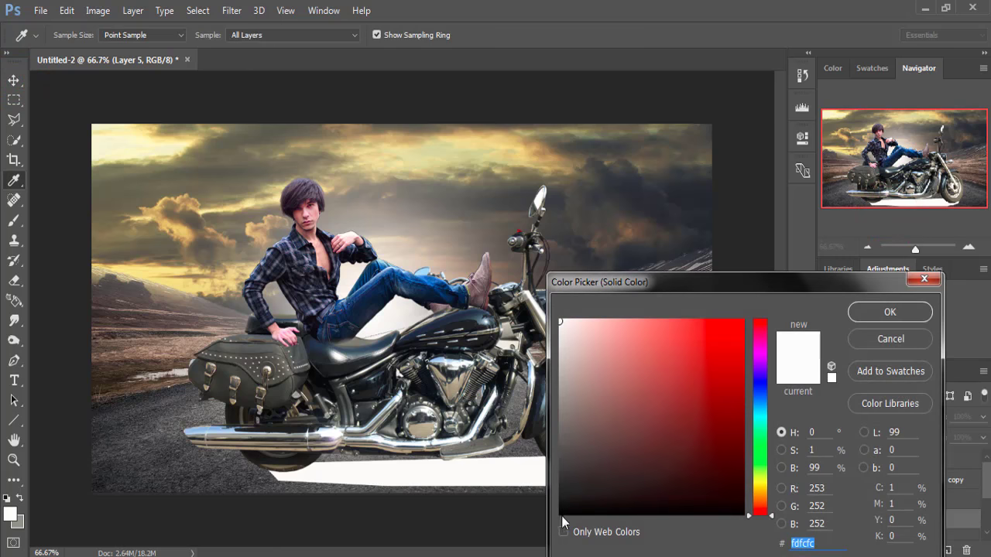
click(560, 514)
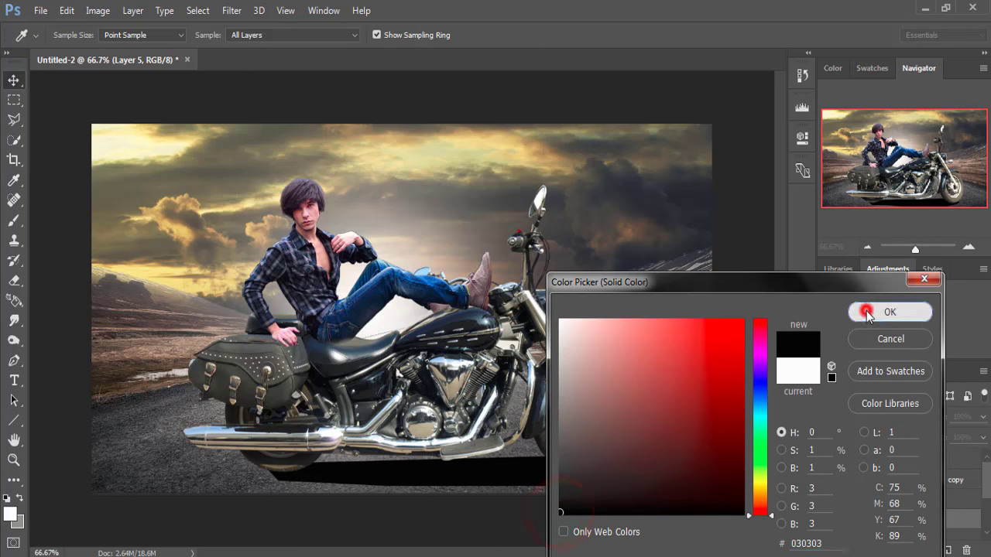
click(867, 312)
Step: Convert the fill to a Smart Object and Gaussian-blur it to a 7.6 px radius
click(232, 10)
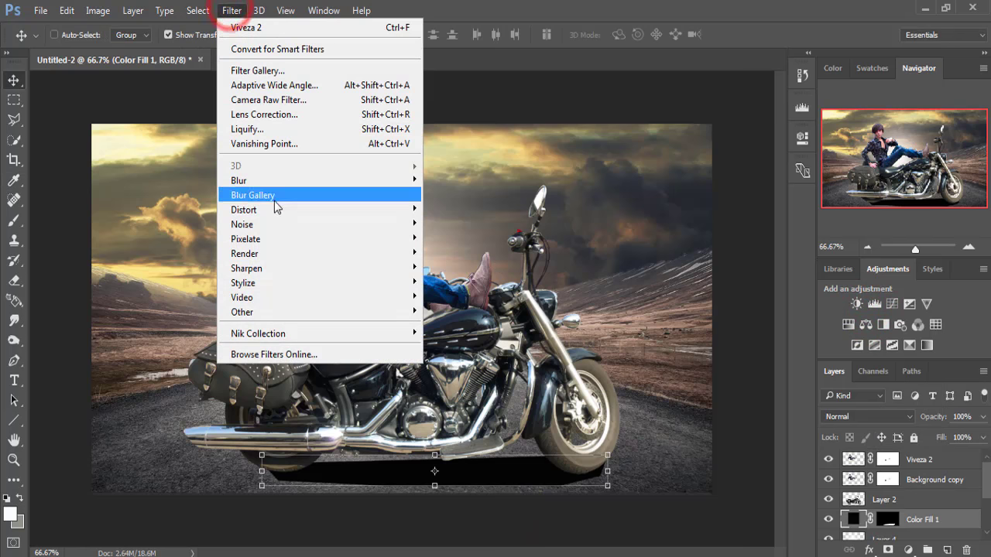
mouse_move(238, 180)
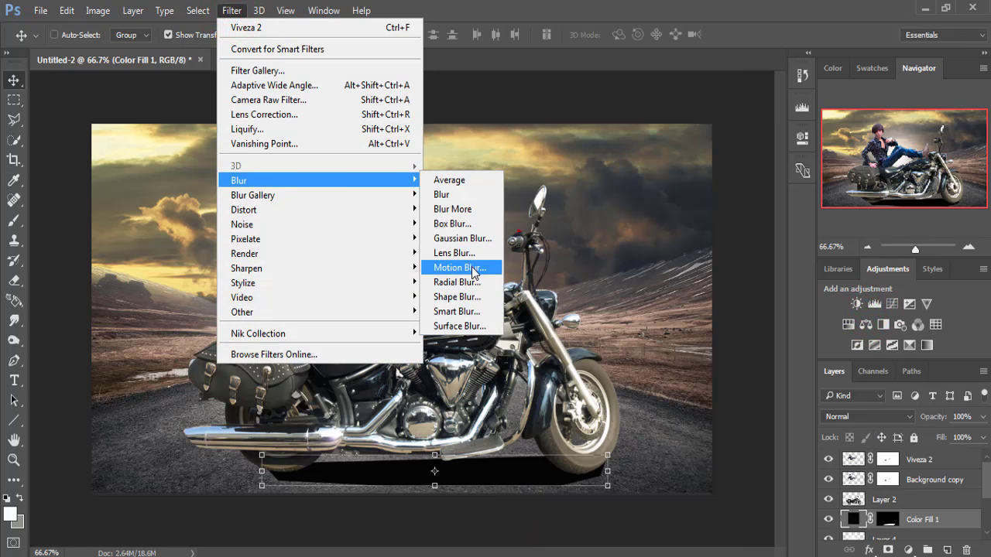
click(469, 238)
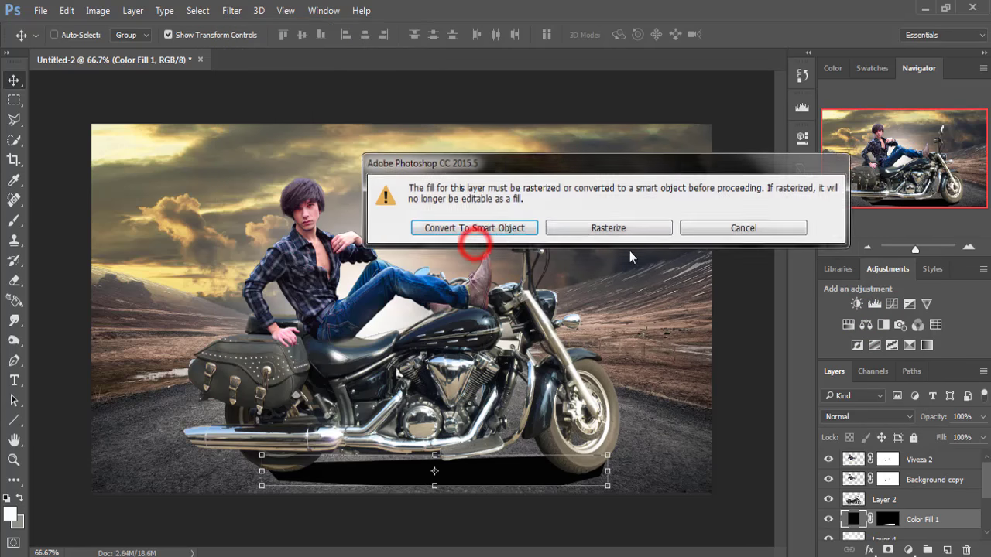
click(487, 227)
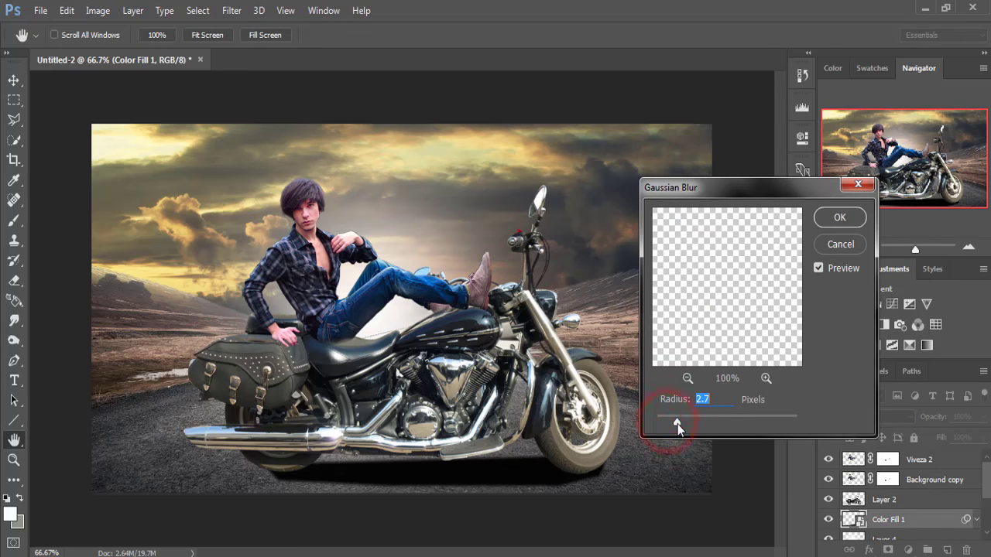
drag(678, 424, 700, 425)
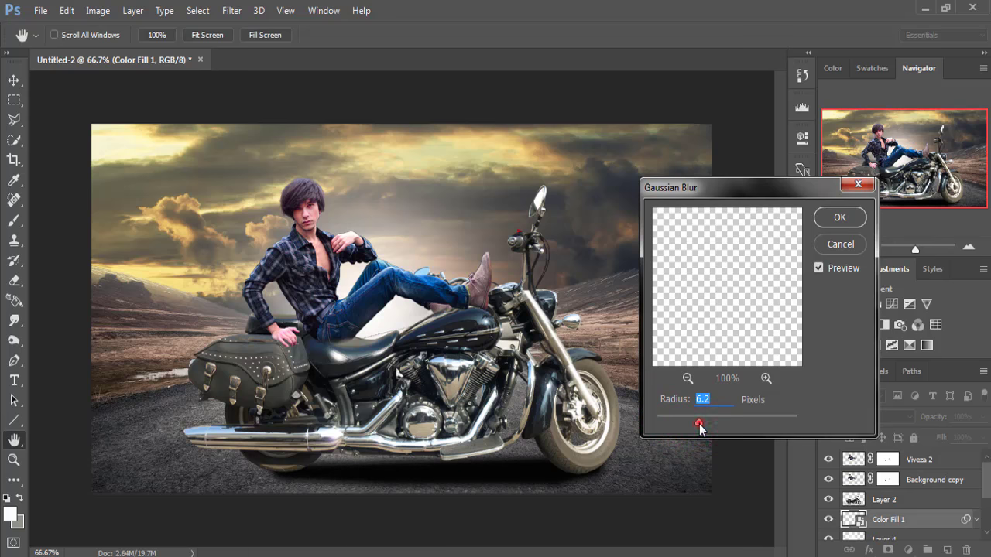
drag(699, 424, 704, 424)
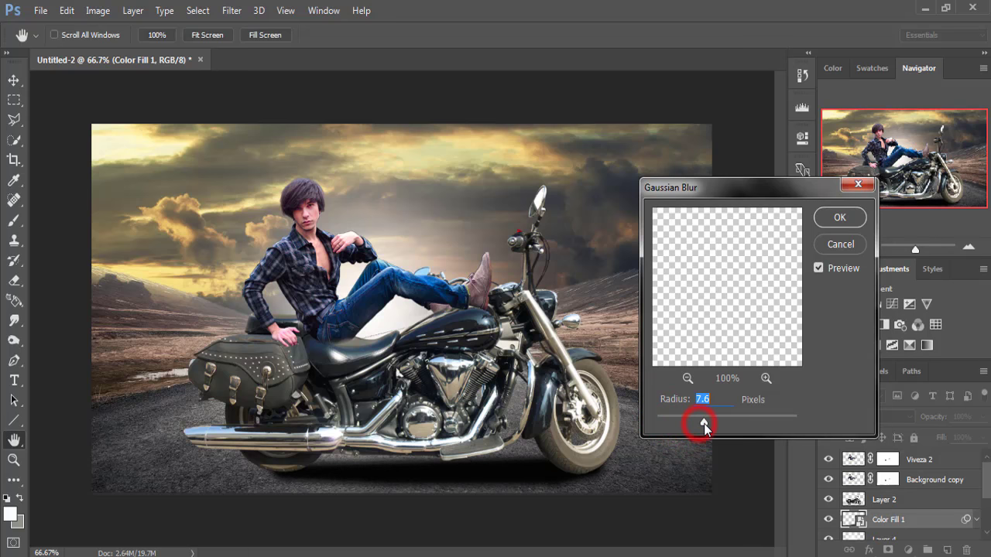
click(837, 219)
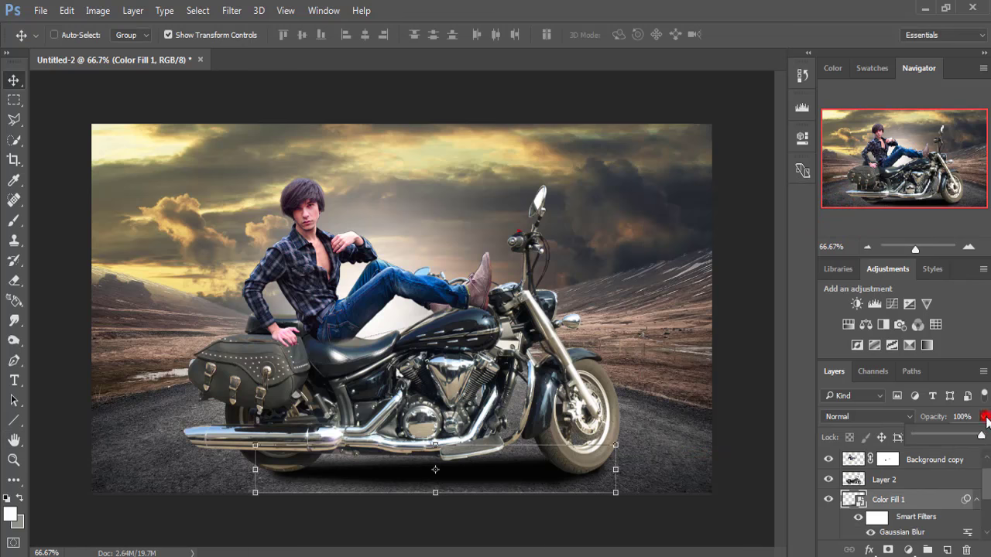
Step: Lower the shadow layer's opacity to 72%, then select the motorcycle layer, Layer 2
drag(979, 441, 963, 440)
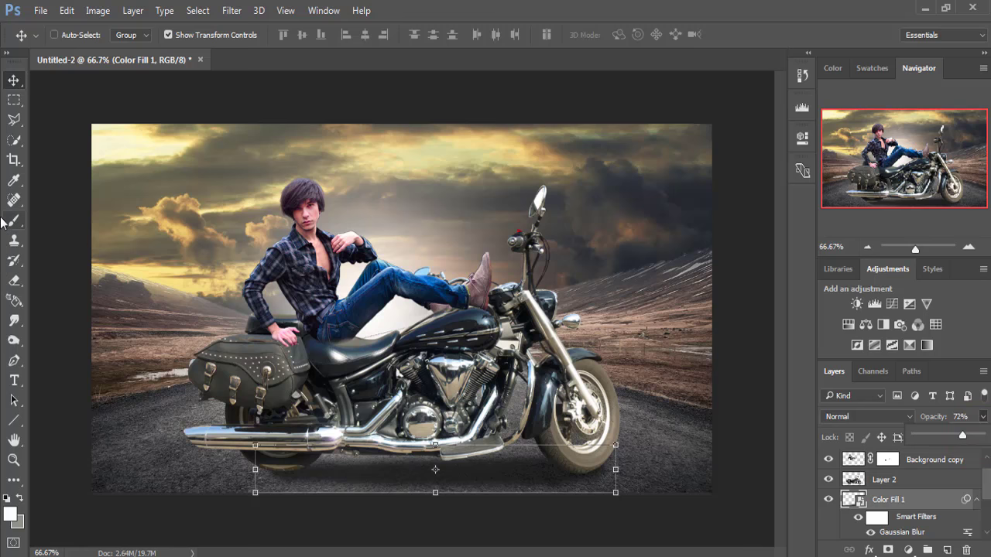
click(12, 81)
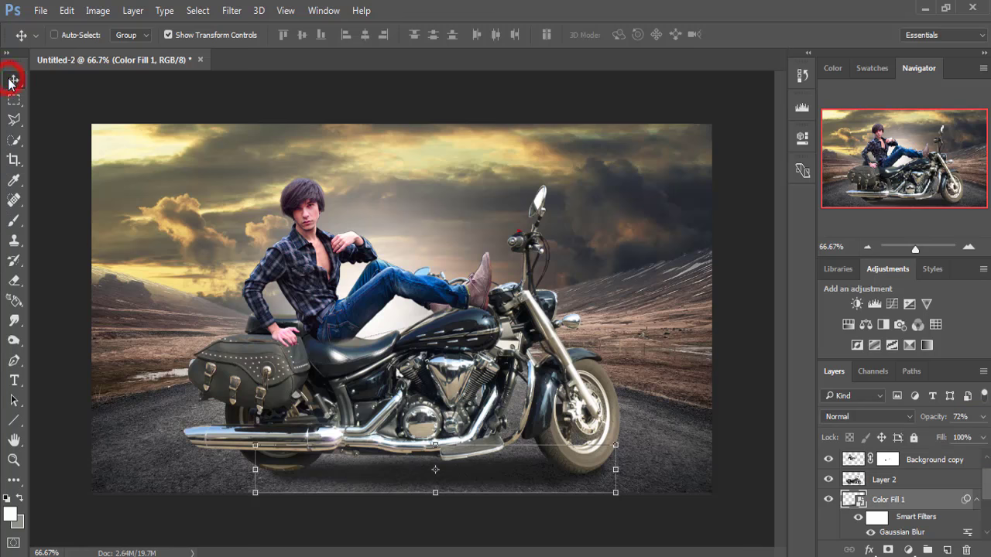
click(861, 481)
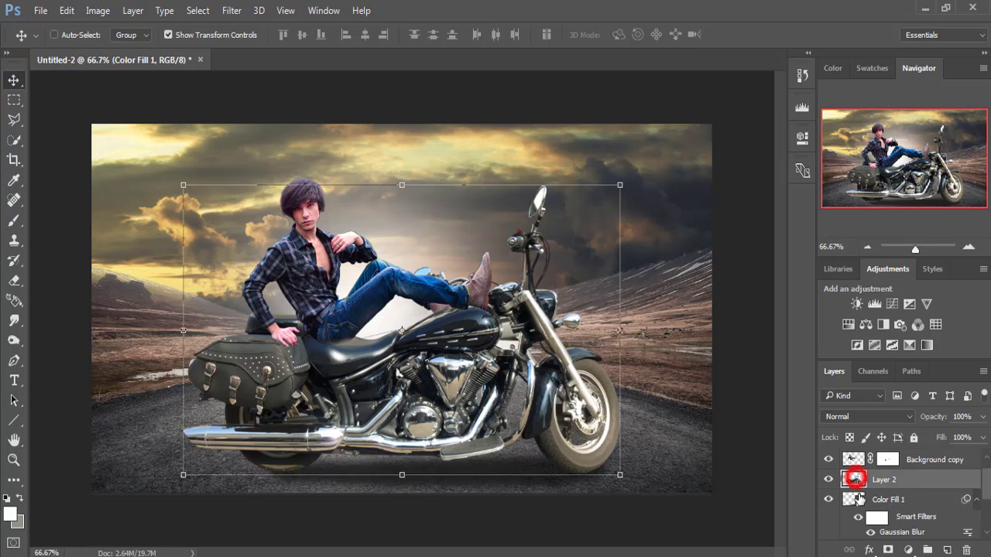
click(232, 11)
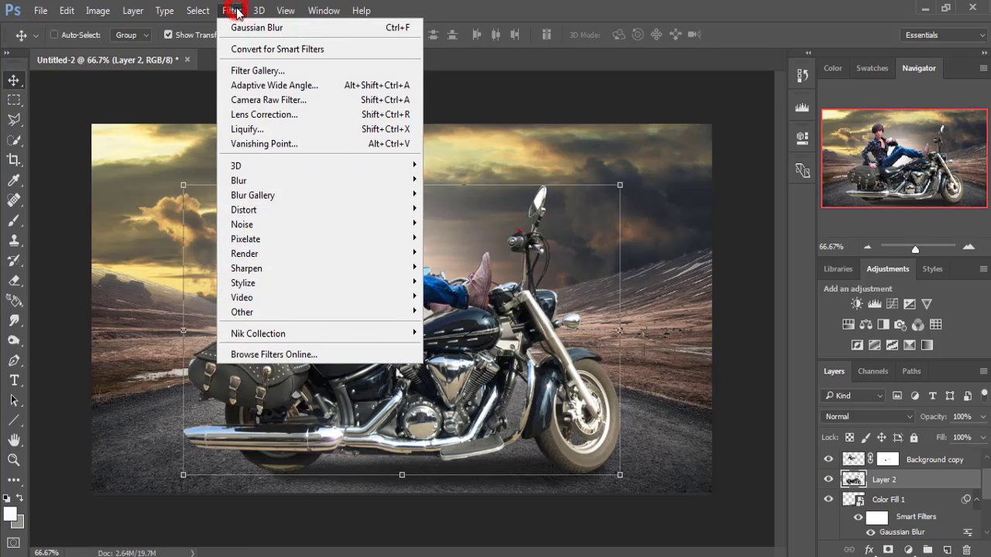
Step: In Camera Raw, set Temperature -5, Exposure -0.30, Contrast +23, Clarity +42, Saturation +100, Vibrance +58
click(253, 104)
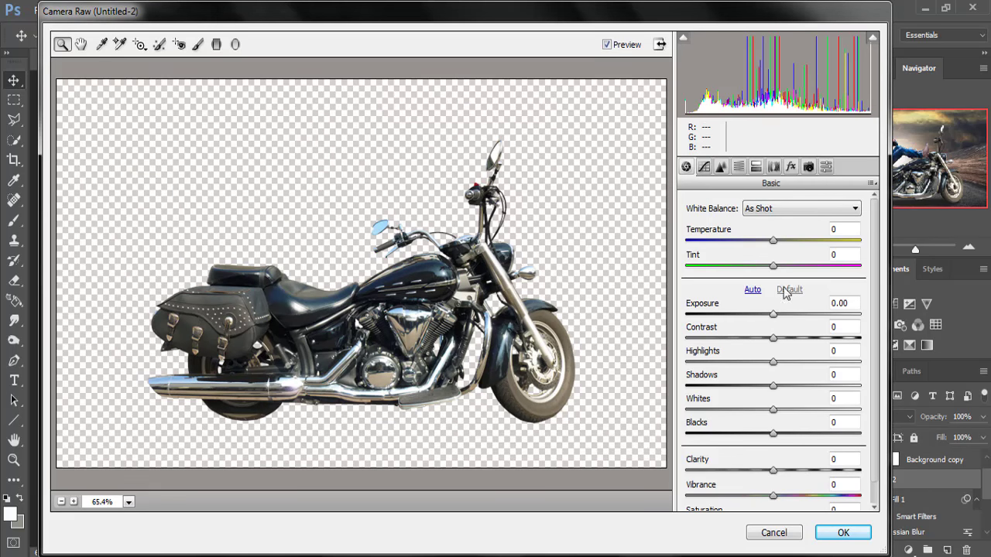
drag(774, 242, 769, 241)
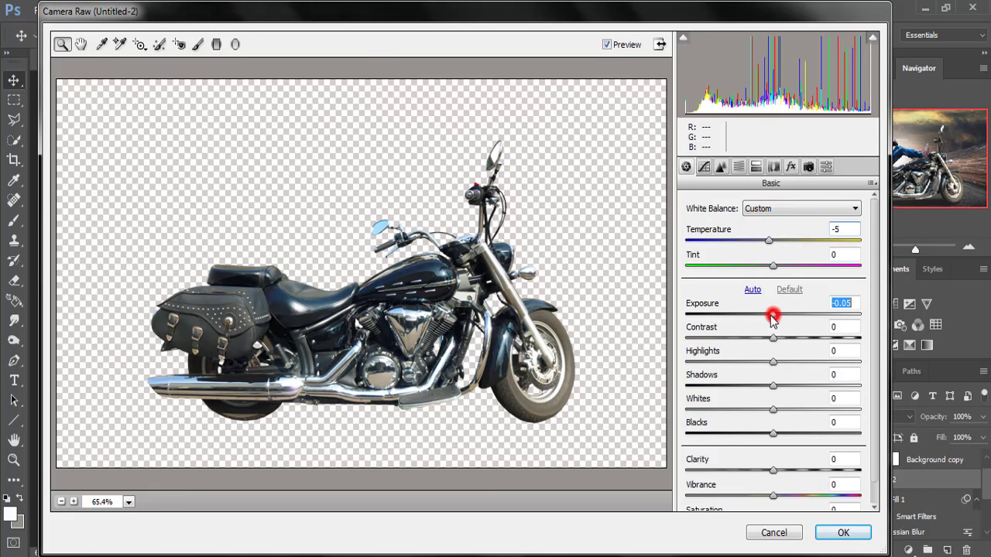
drag(774, 314, 767, 314)
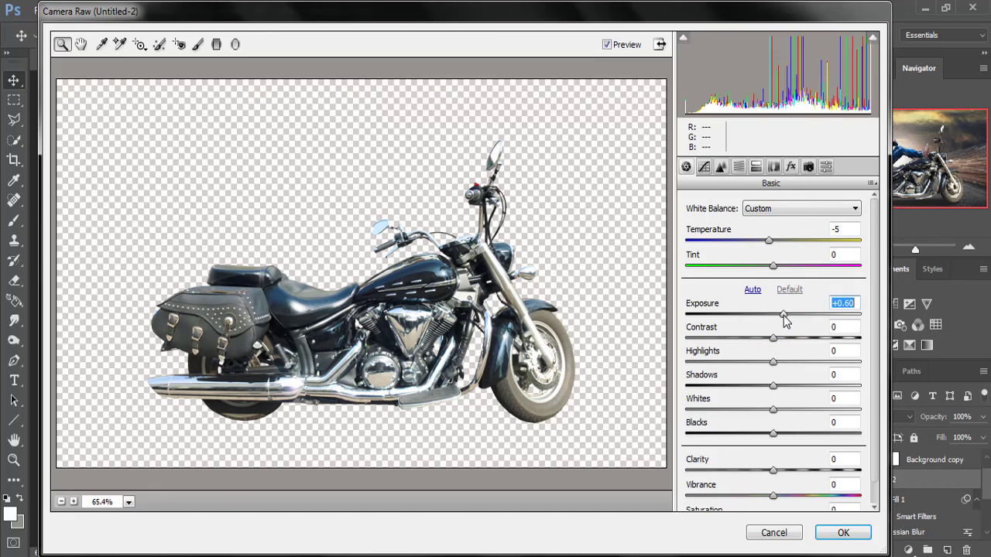
click(774, 318)
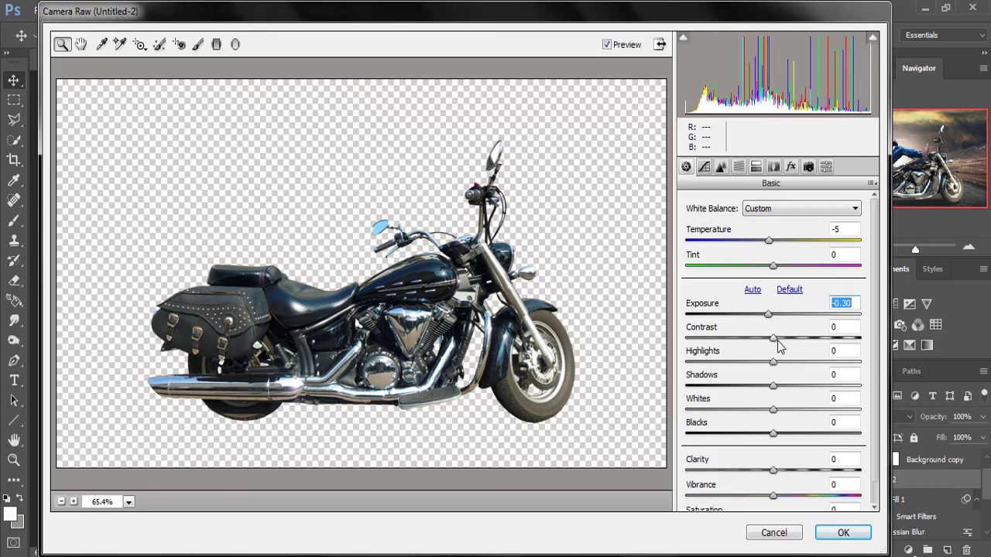
drag(774, 338, 793, 338)
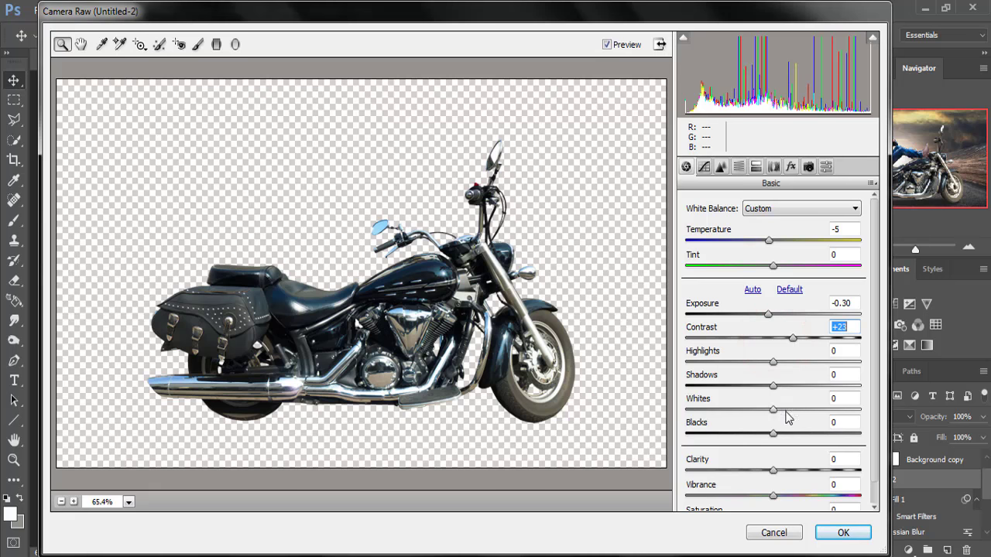
drag(773, 469, 807, 469)
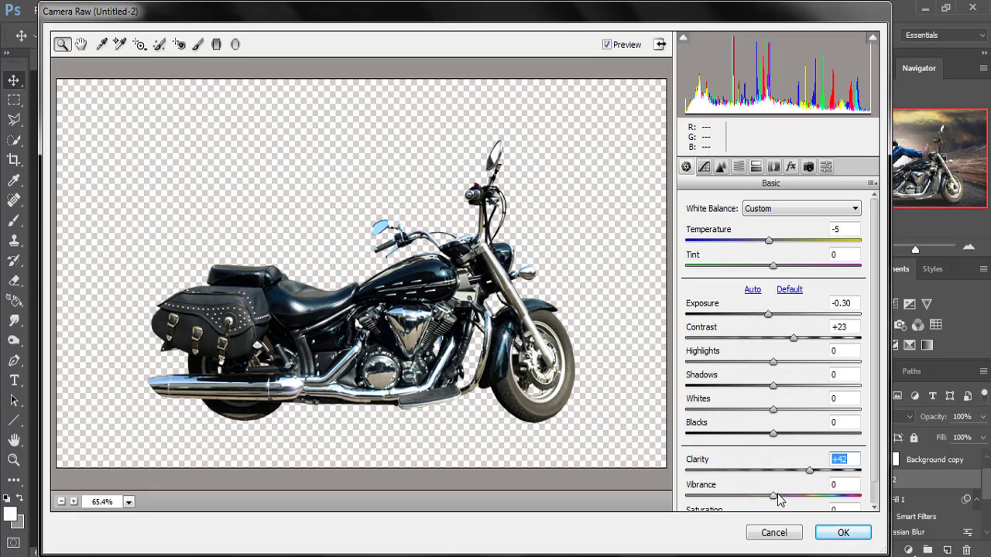
click(877, 395)
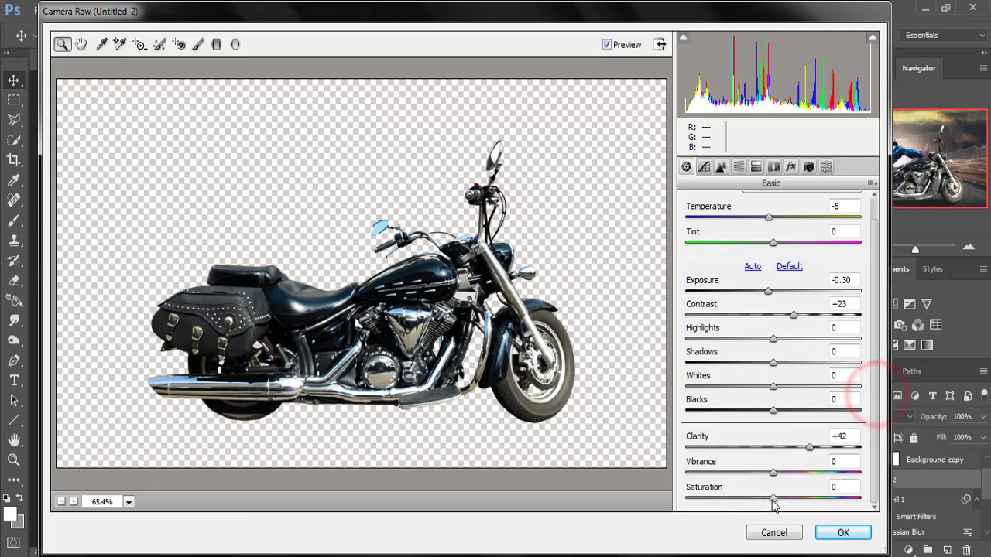
drag(771, 497, 871, 500)
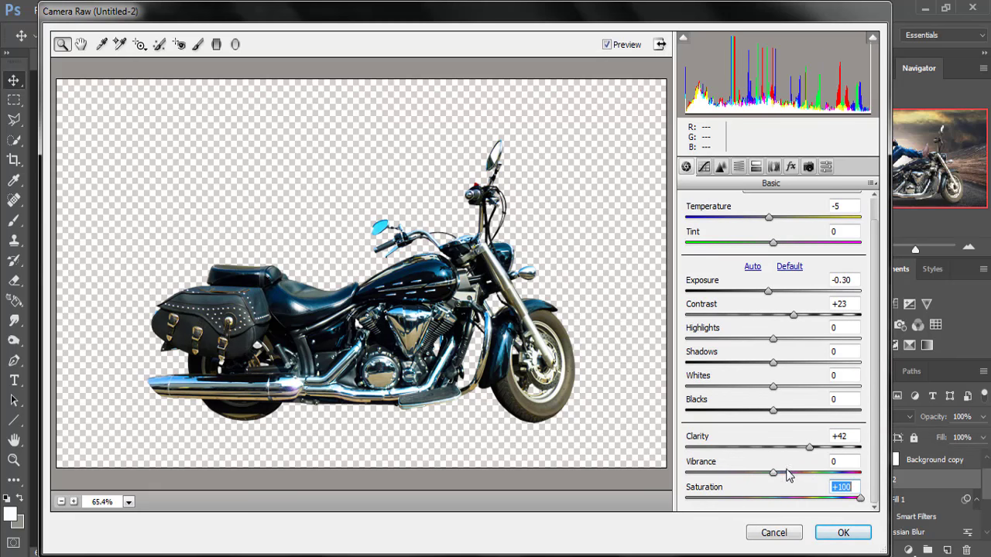
drag(774, 473, 826, 478)
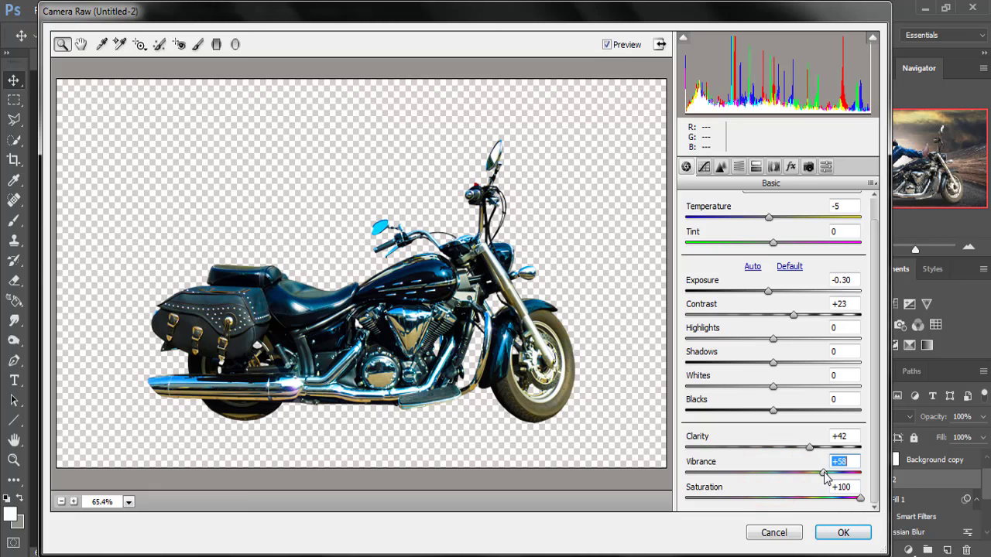
Step: Split-tone the highlights teal with Hue 162 and Saturation 20
click(755, 167)
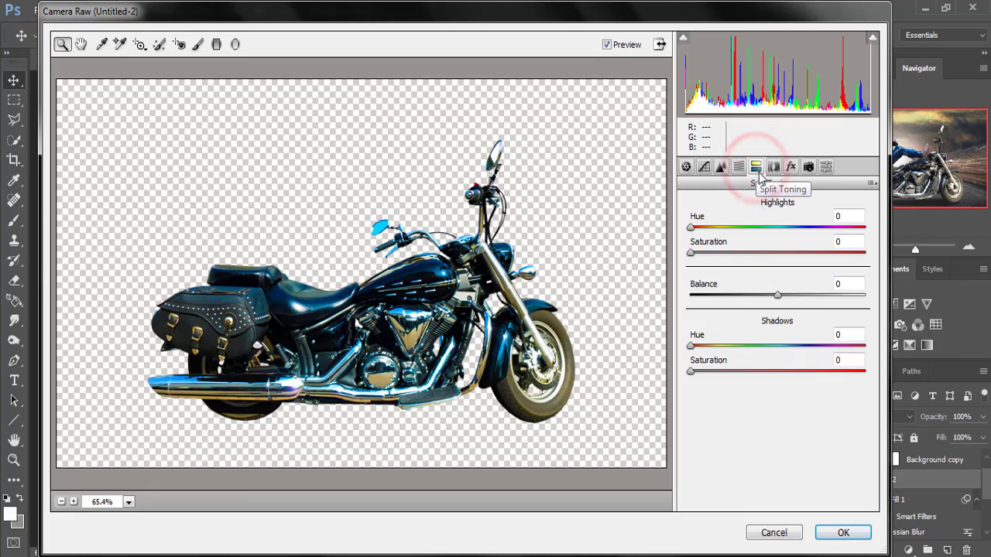
drag(691, 229, 772, 243)
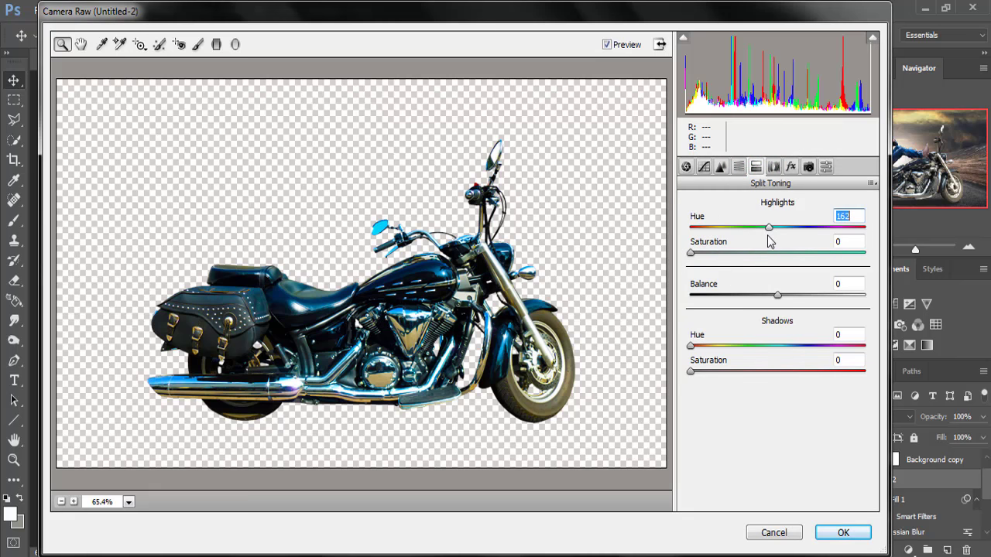
drag(693, 262, 728, 262)
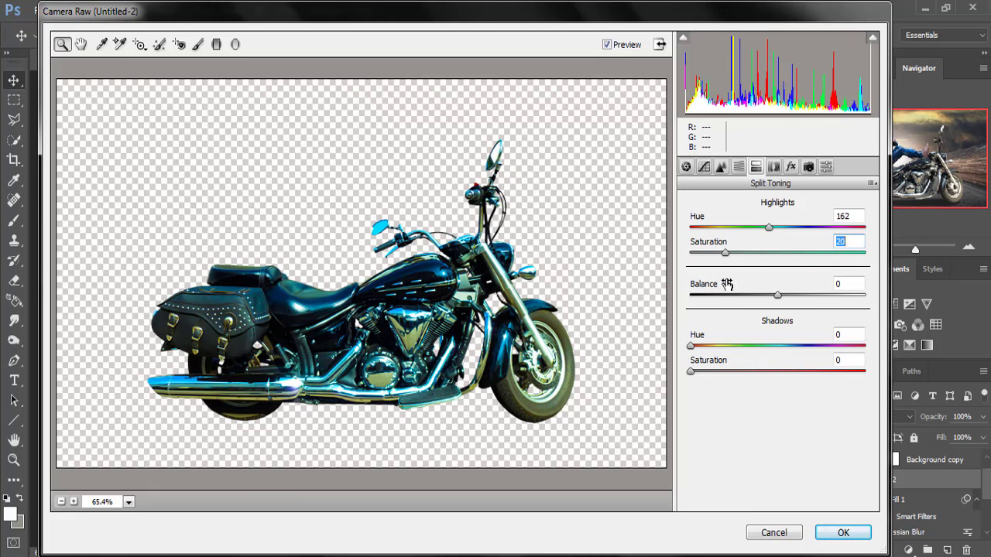
Step: Set Highlights to -83 and Shadows to +25, then apply the grade
click(685, 168)
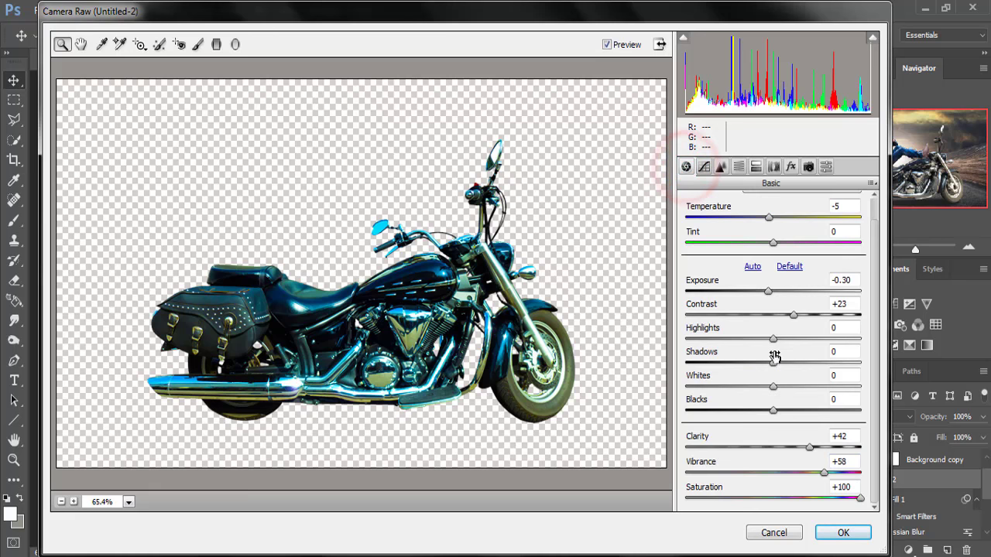
mouse_move(773, 339)
mouse_down()
mouse_move(688, 341)
mouse_move(704, 346)
mouse_up()
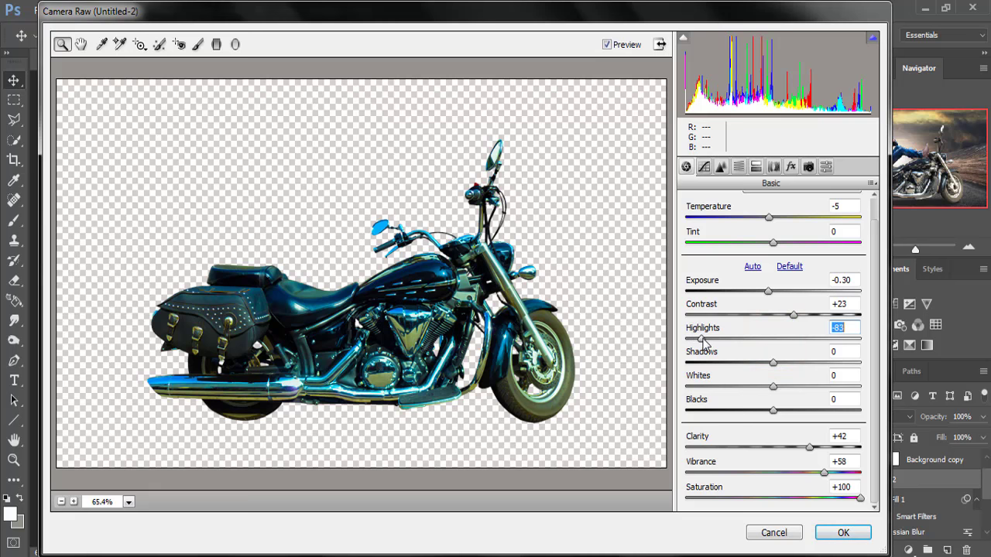
mouse_move(773, 362)
mouse_down()
mouse_move(810, 364)
mouse_move(796, 369)
mouse_up()
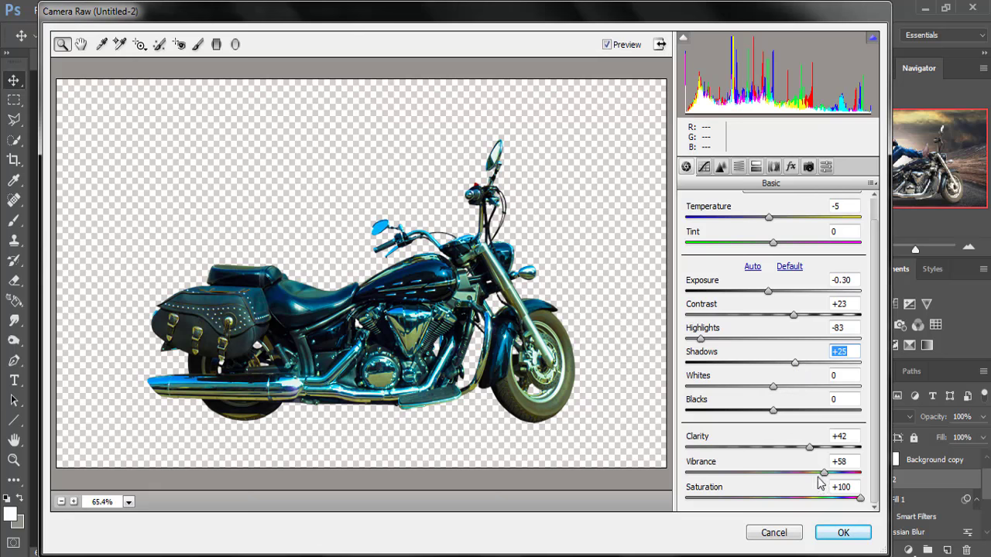
click(840, 532)
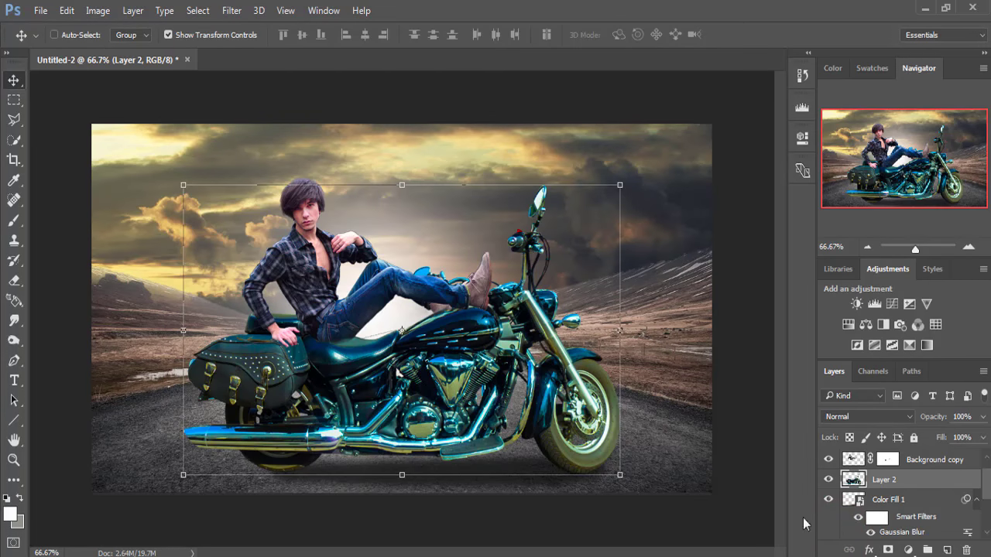
Step: Stamp all visible layers into a new Layer 5 above Viveza 2 with Shift+Ctrl+Alt+E
click(11, 79)
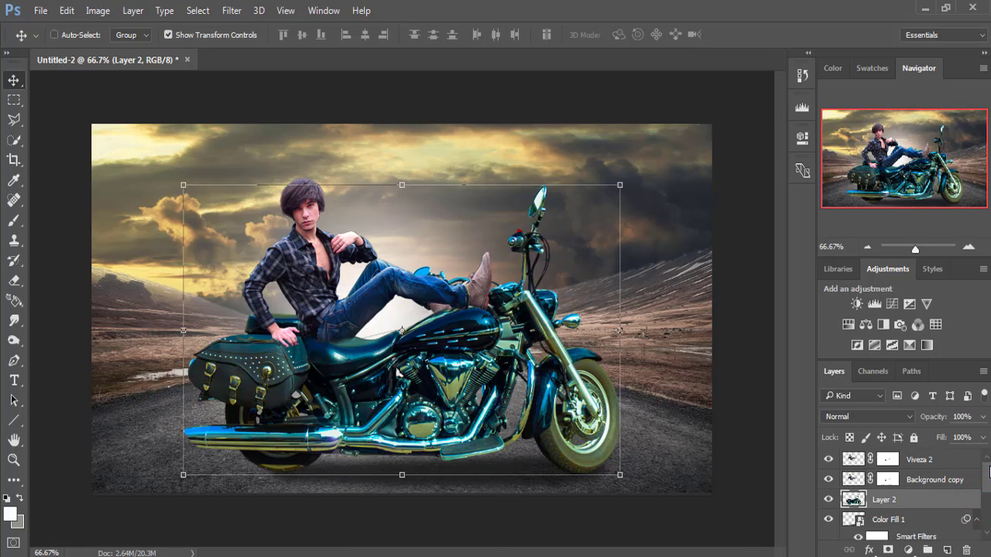
click(940, 459)
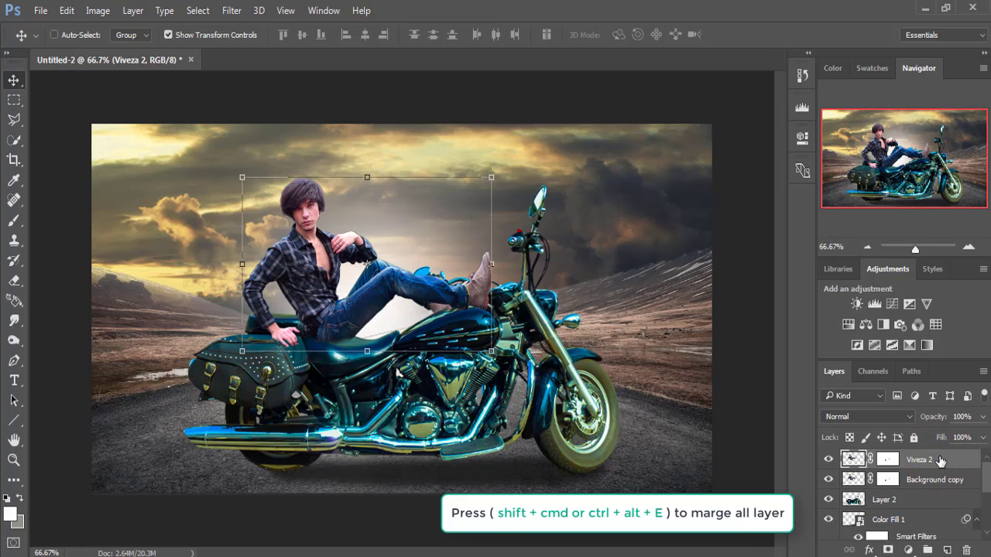
key(shift+ctrl+alt+e)
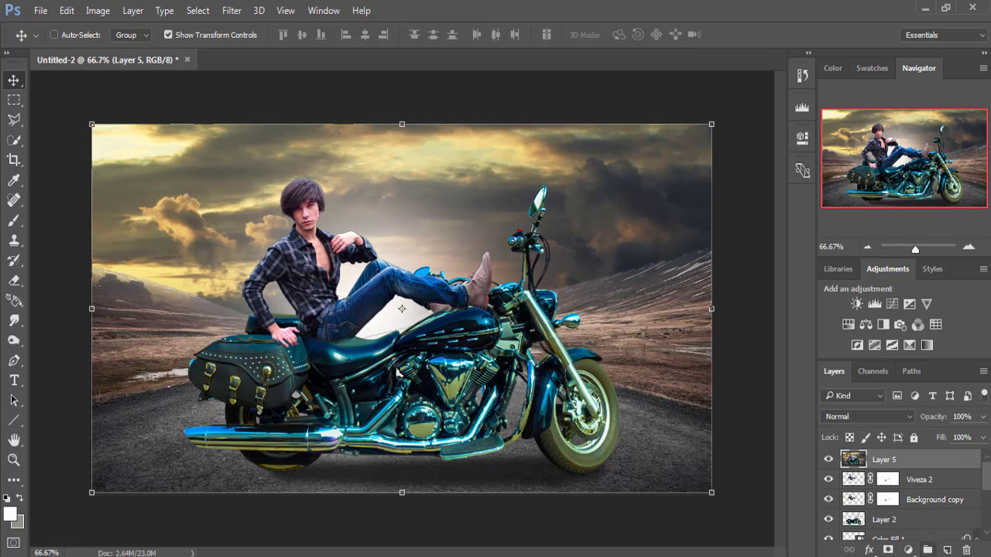
click(924, 461)
Step: Duplicate Layer 5 and select the new Layer 5 copy
right_click(890, 460)
click(656, 152)
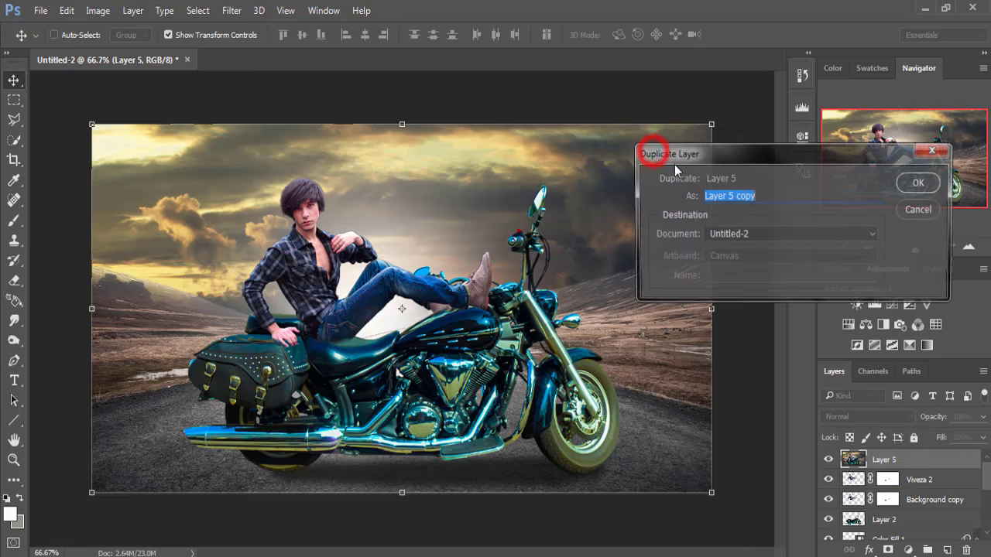
click(919, 190)
click(903, 462)
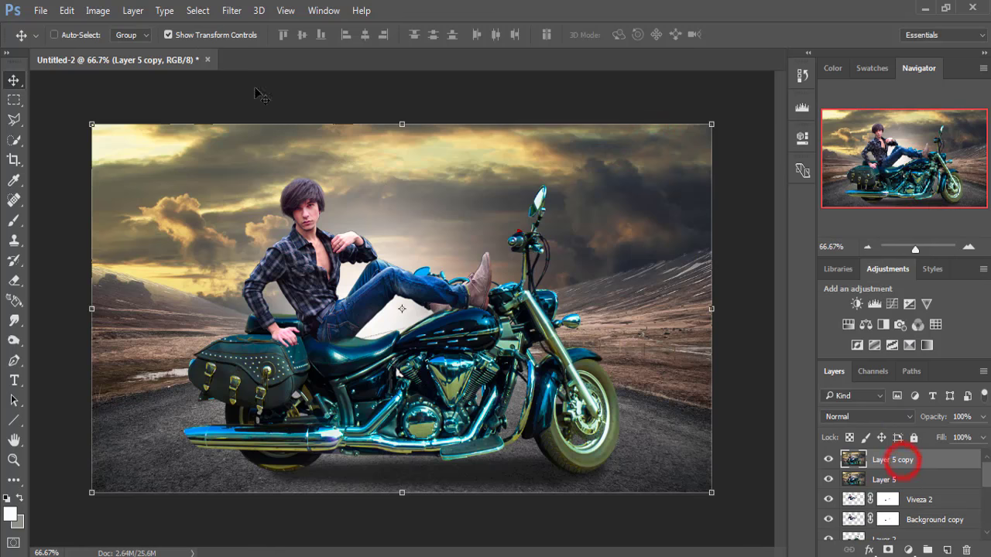
Step: Render a 50-300mm Zoom lens flare at 100% brightness just left of the man's head
click(232, 10)
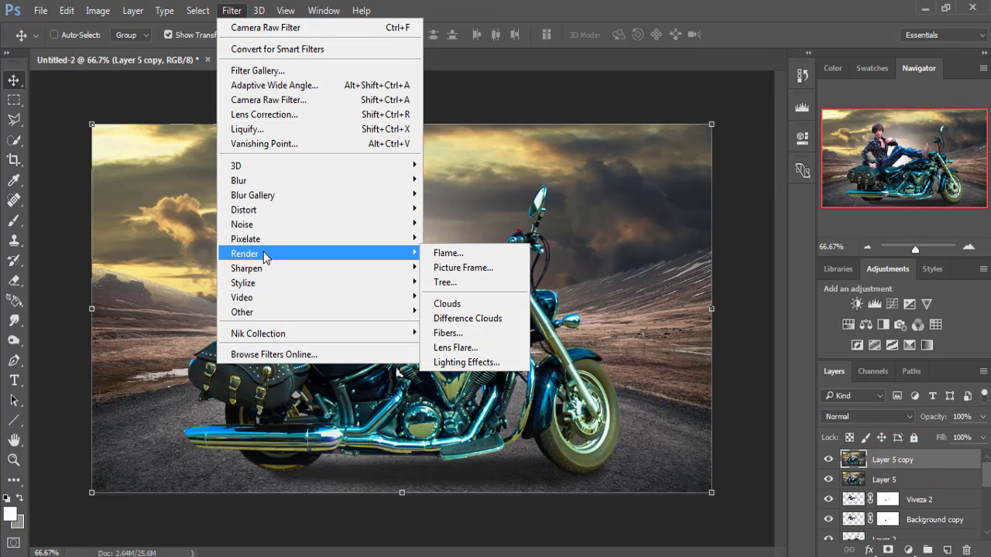
mouse_move(245, 253)
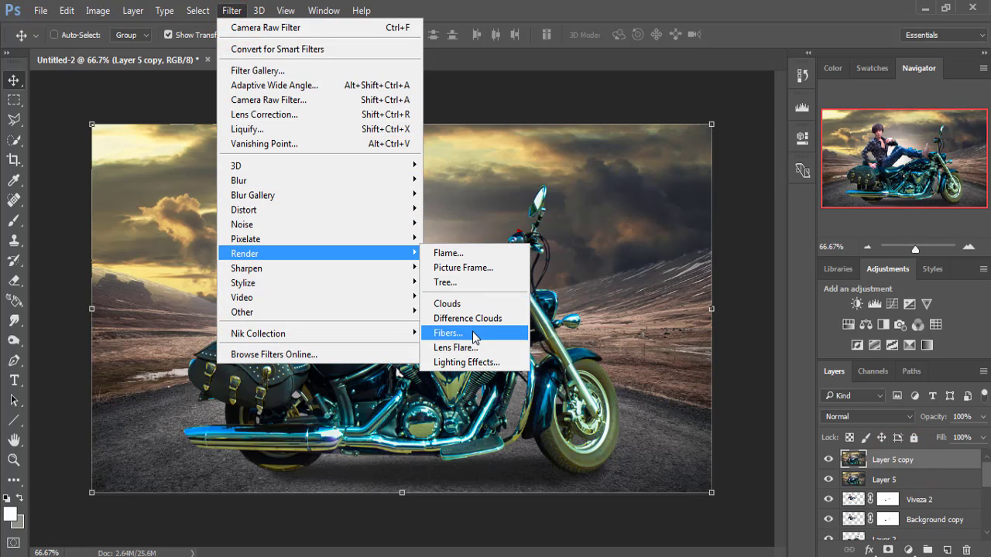
click(474, 334)
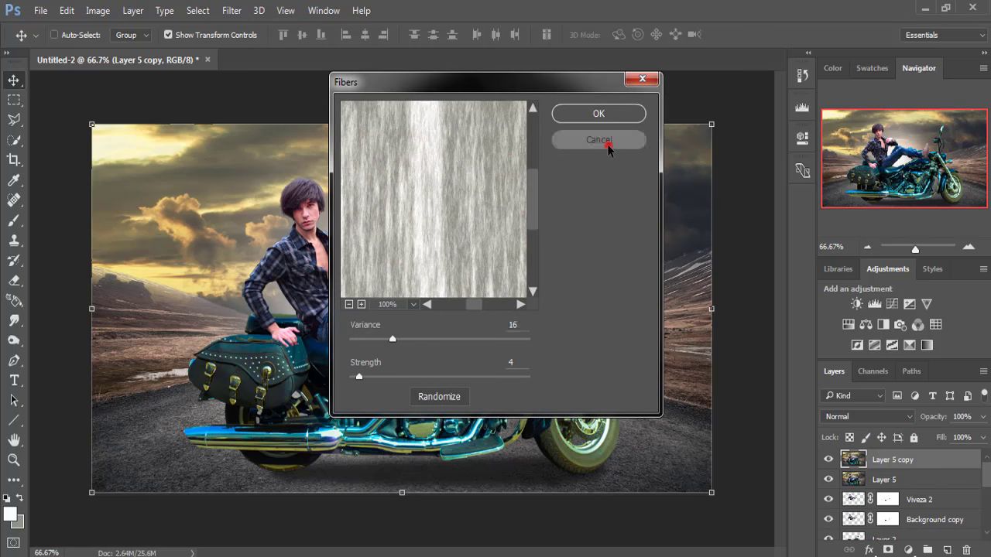
click(609, 141)
click(232, 10)
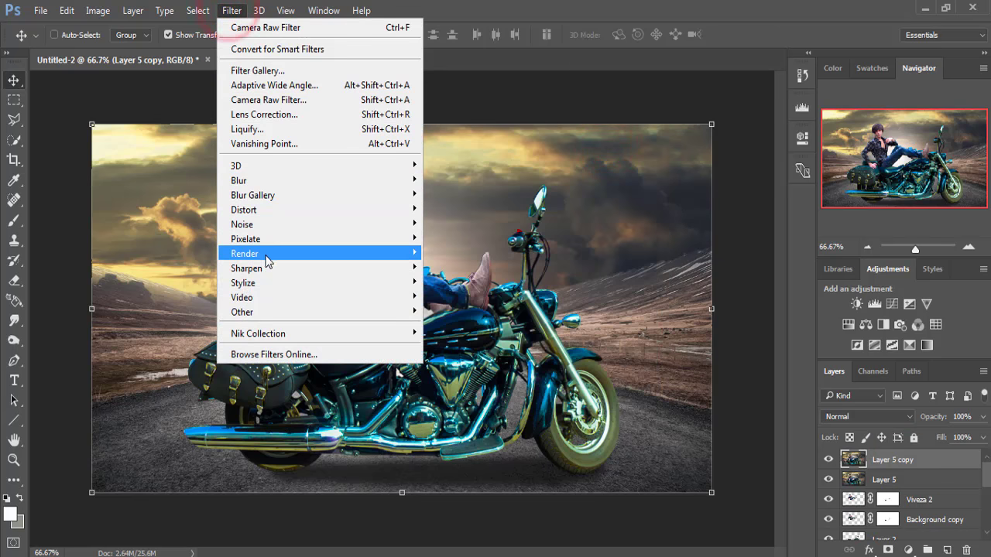
mouse_move(244, 253)
click(455, 348)
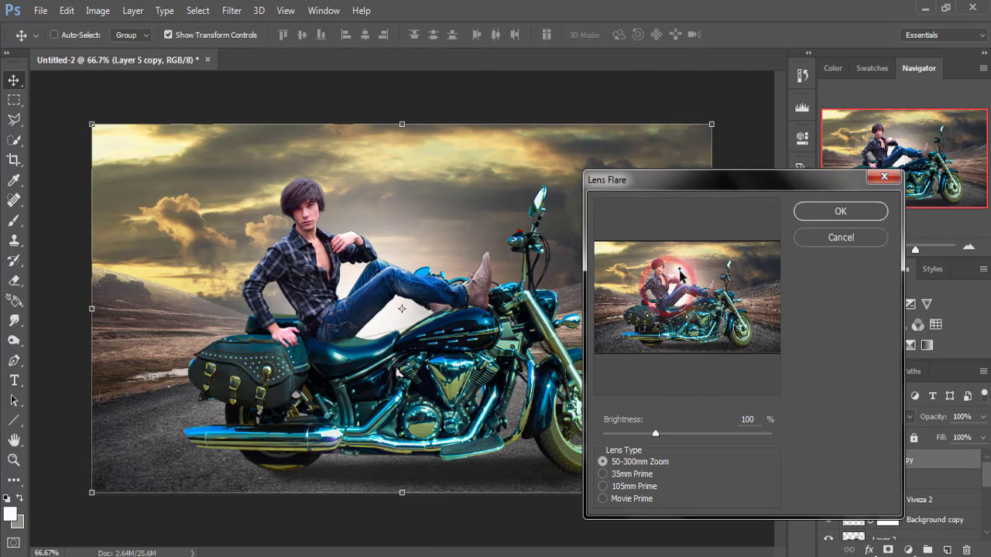
drag(681, 272, 646, 277)
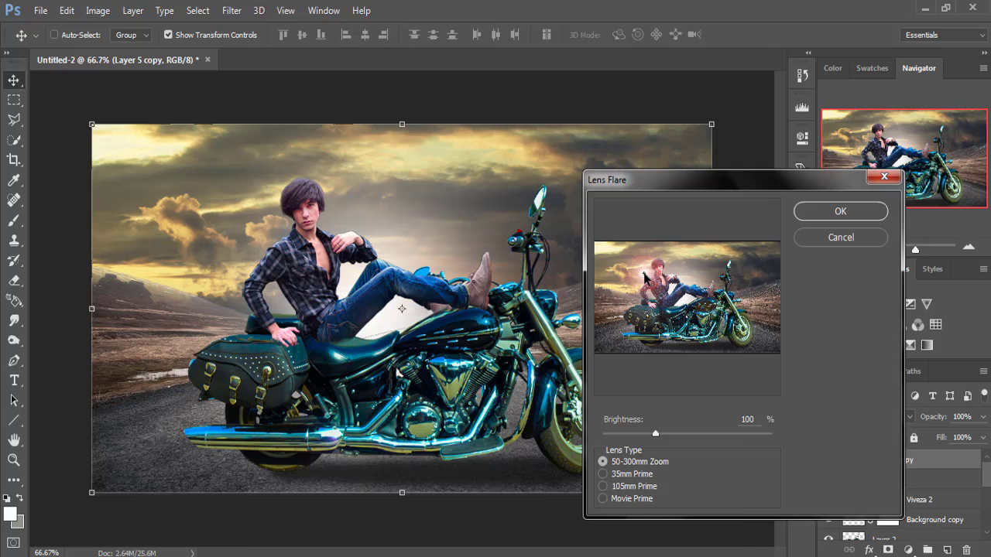
drag(645, 278, 643, 271)
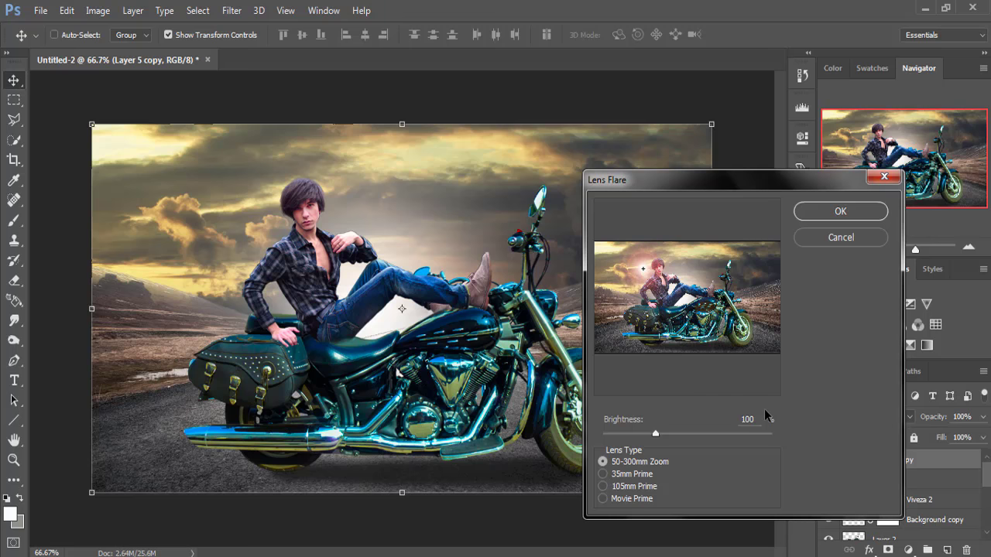
click(834, 217)
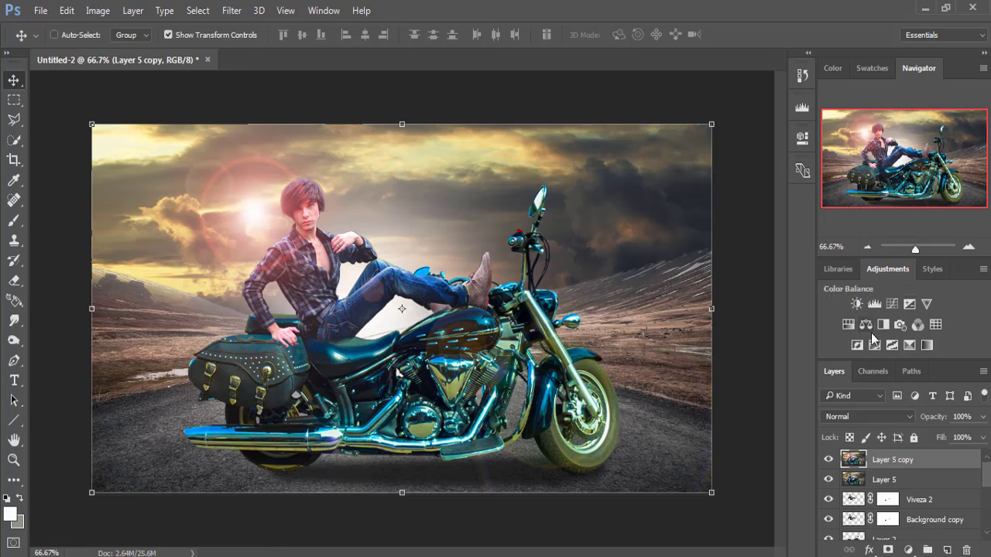
click(13, 80)
click(937, 456)
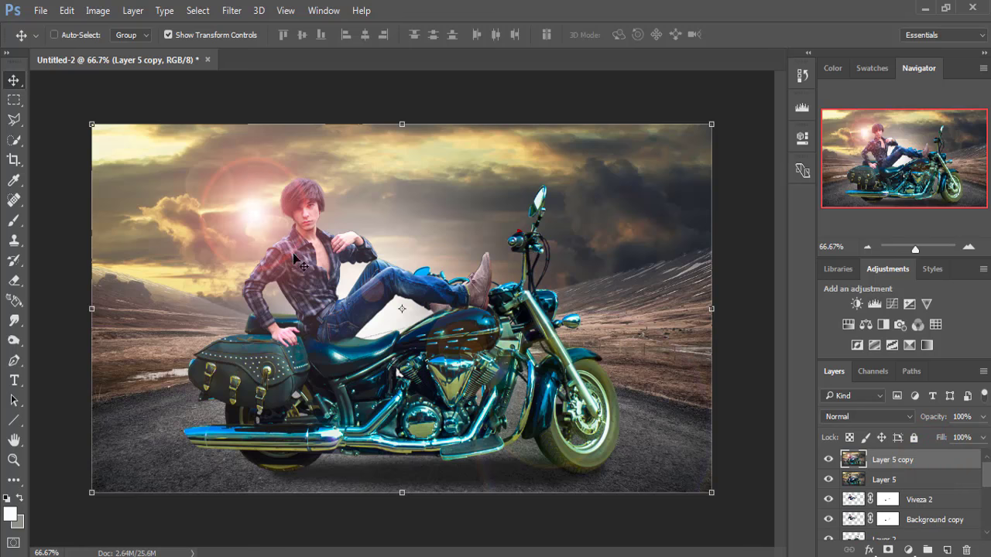
click(231, 10)
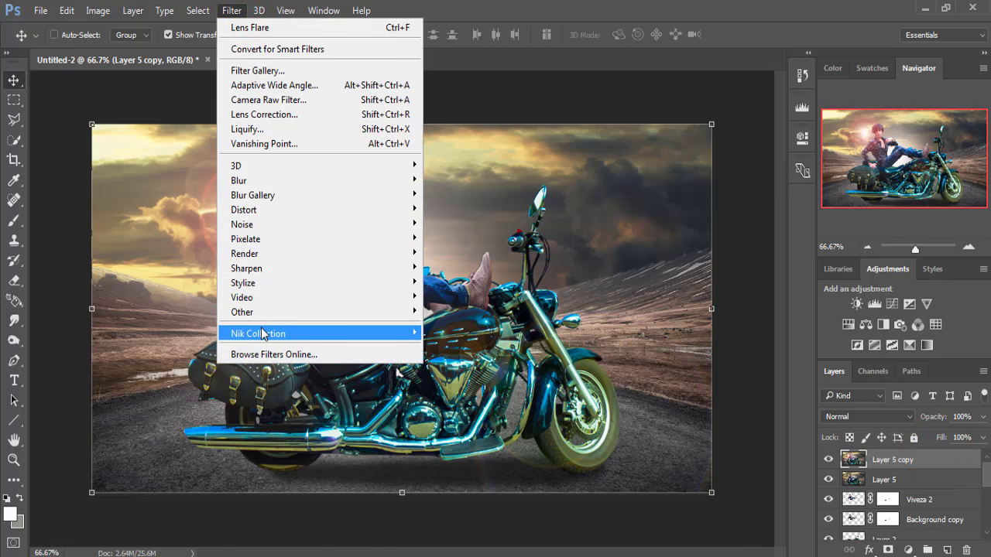
Step: Grade the composite with Color Efex Pro 4 Cross Processing, method B02 at 55% strength
mouse_move(259, 333)
click(534, 354)
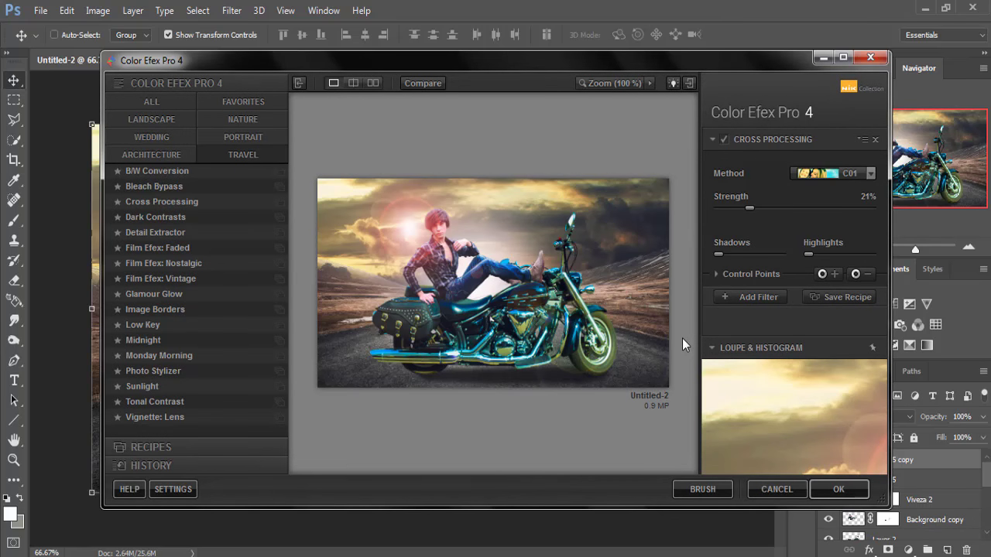
click(873, 174)
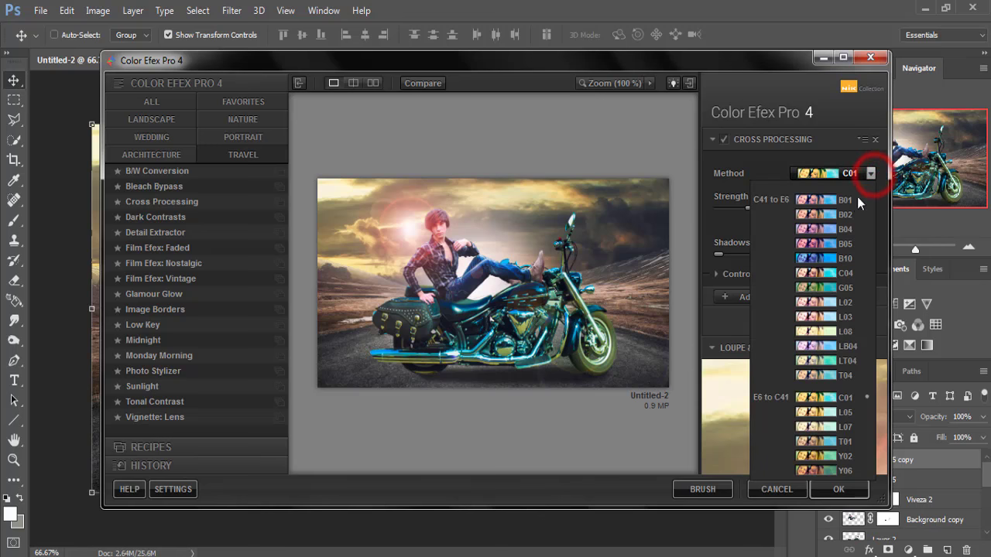
click(845, 214)
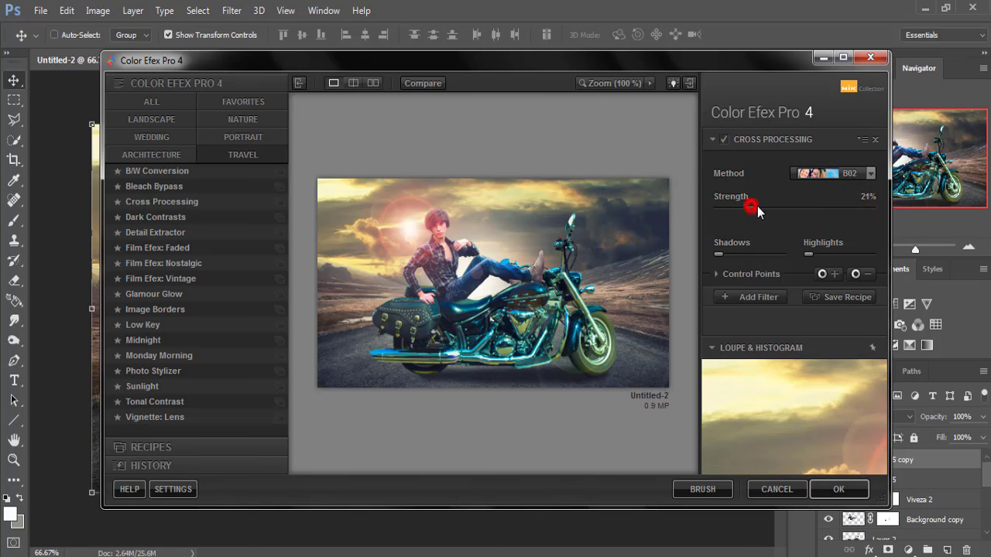
drag(748, 208, 801, 209)
click(839, 484)
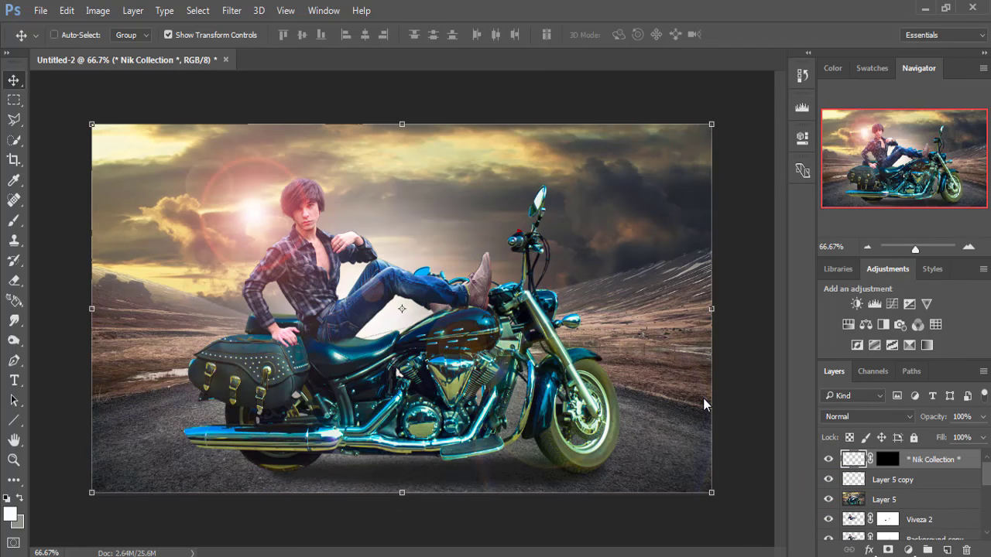
Step: Add a Selective Color layer setting Reds to Cyan -40, Magenta -29 and a slight Yellow boost
click(909, 550)
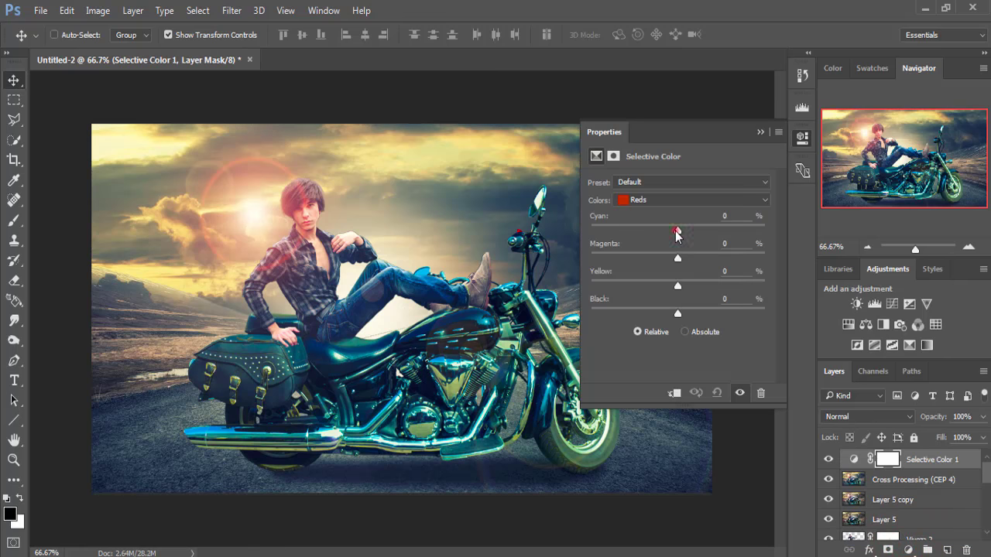
mouse_move(677, 233)
mouse_down()
mouse_move(706, 230)
mouse_move(640, 230)
mouse_up()
click(643, 230)
drag(707, 259, 653, 253)
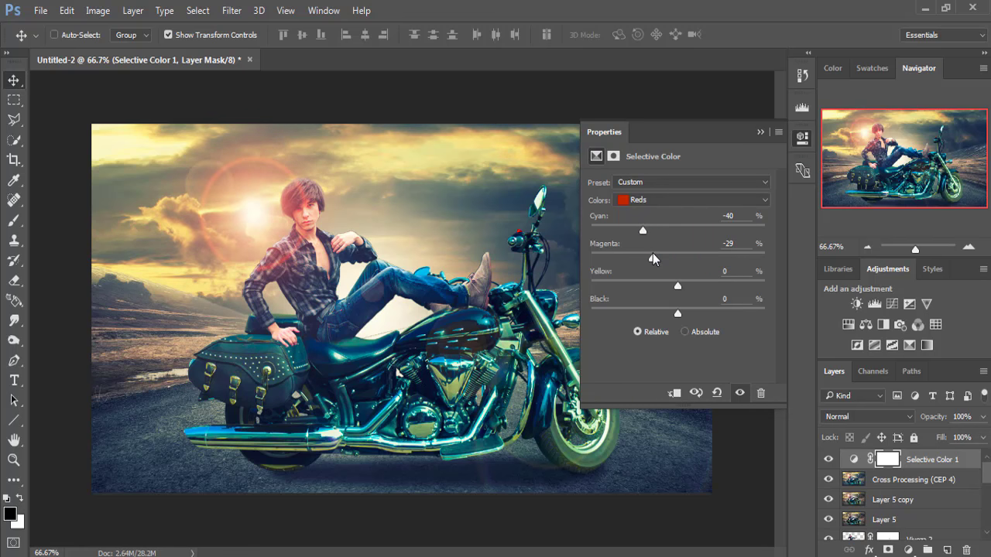
drag(678, 285, 744, 286)
drag(706, 287, 679, 287)
drag(689, 286, 650, 288)
drag(678, 286, 690, 286)
click(760, 132)
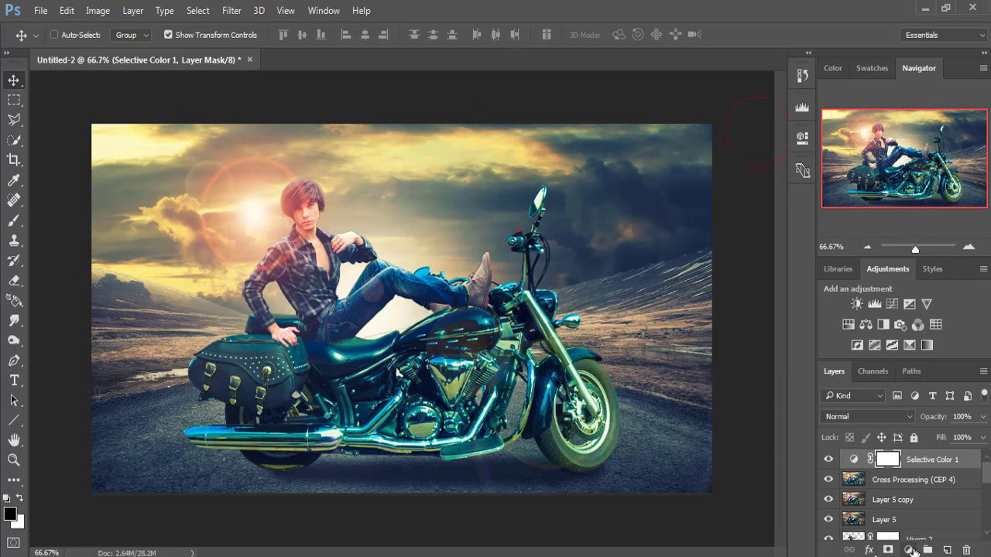
Step: Add a warming Photo Filter adjustment layer with its density raised to 41%
click(909, 550)
click(902, 412)
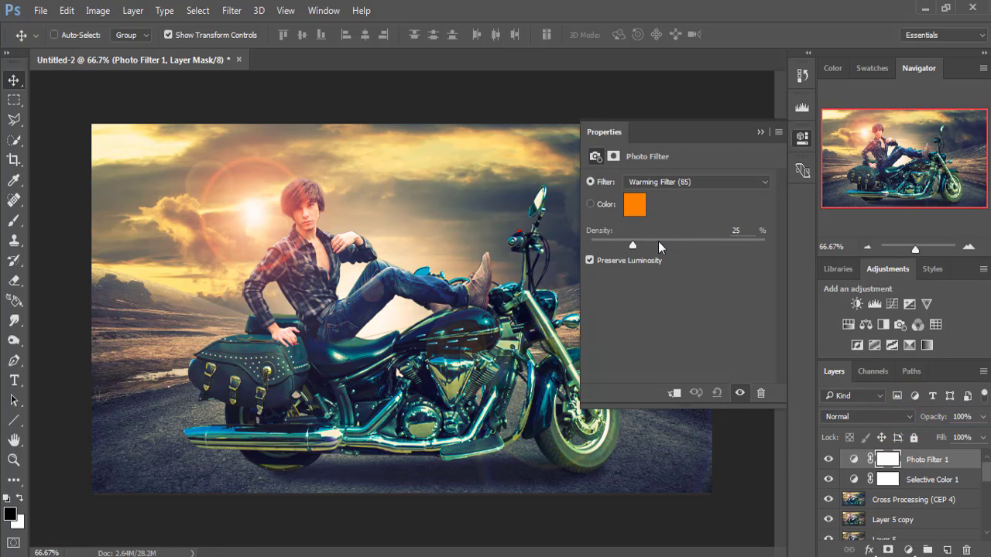
mouse_move(631, 246)
mouse_down()
mouse_move(661, 246)
mouse_move(614, 243)
mouse_up()
click(757, 133)
click(931, 460)
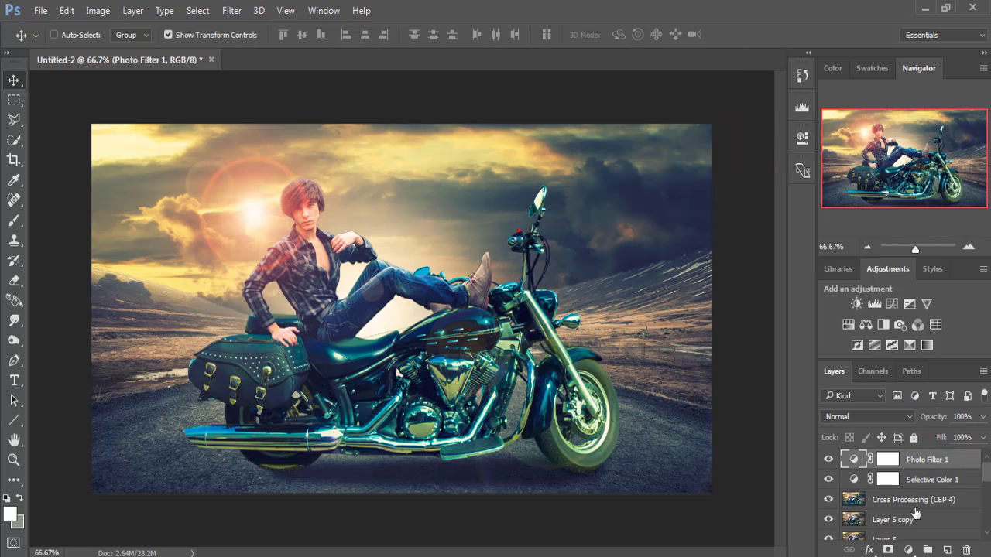
Step: Create a new Layer 6 filled with 50% gray
click(947, 550)
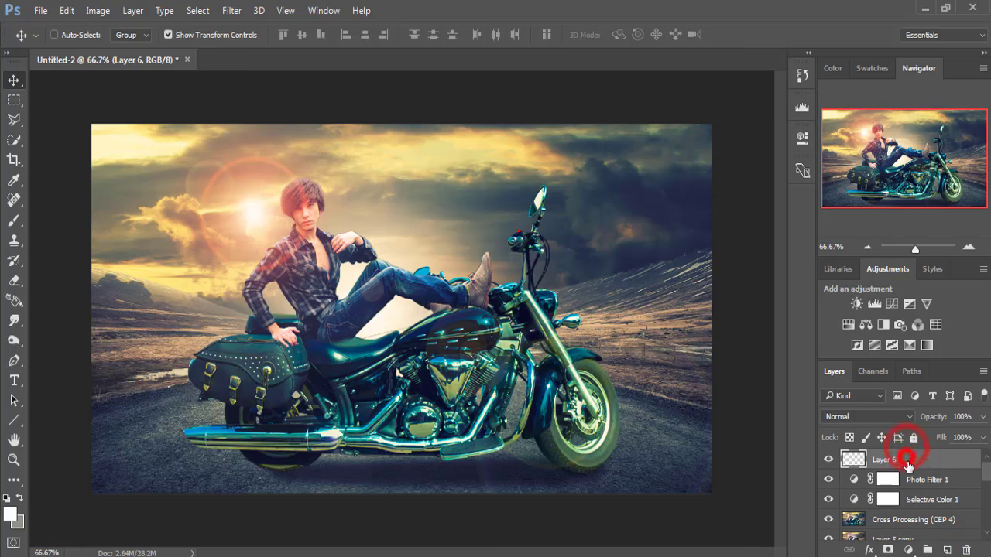
click(68, 11)
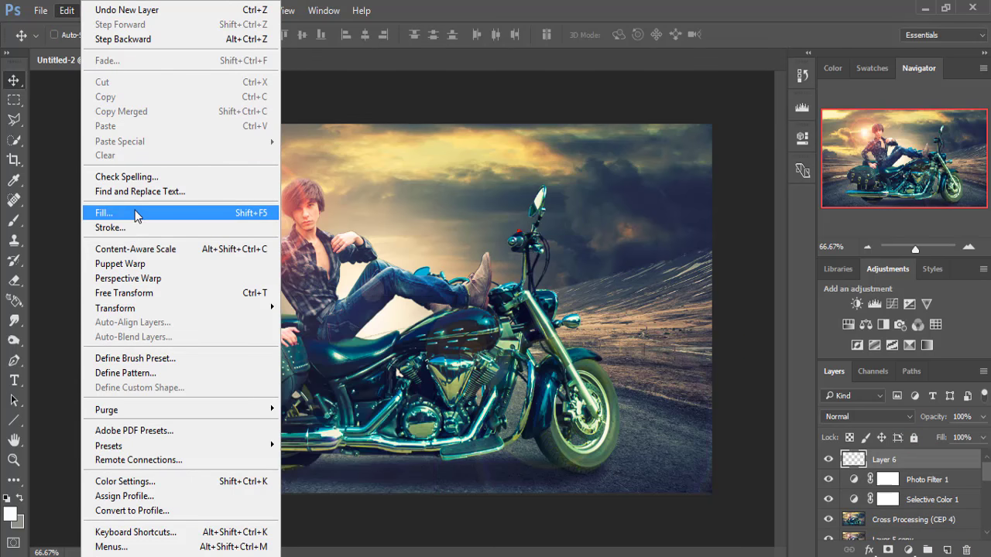
click(135, 210)
click(520, 159)
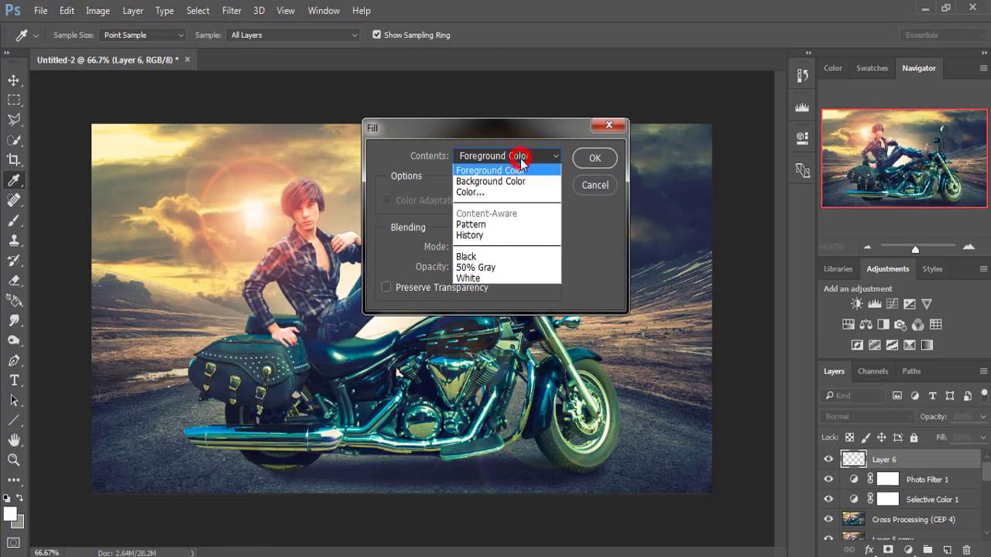
click(507, 267)
click(595, 158)
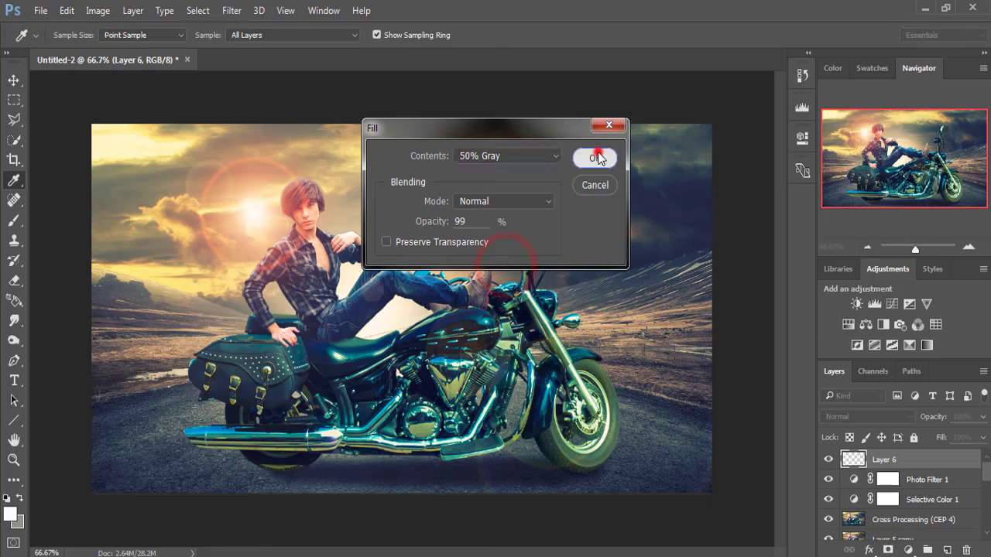
Step: Blend the gray Layer 6 in Soft Light at full opacity
key(v)
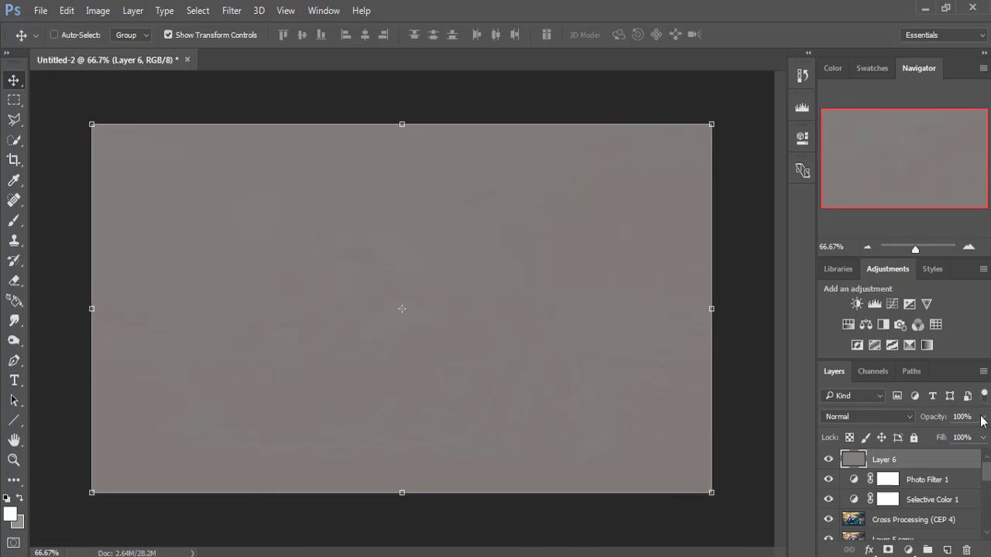
click(983, 416)
drag(978, 435, 930, 434)
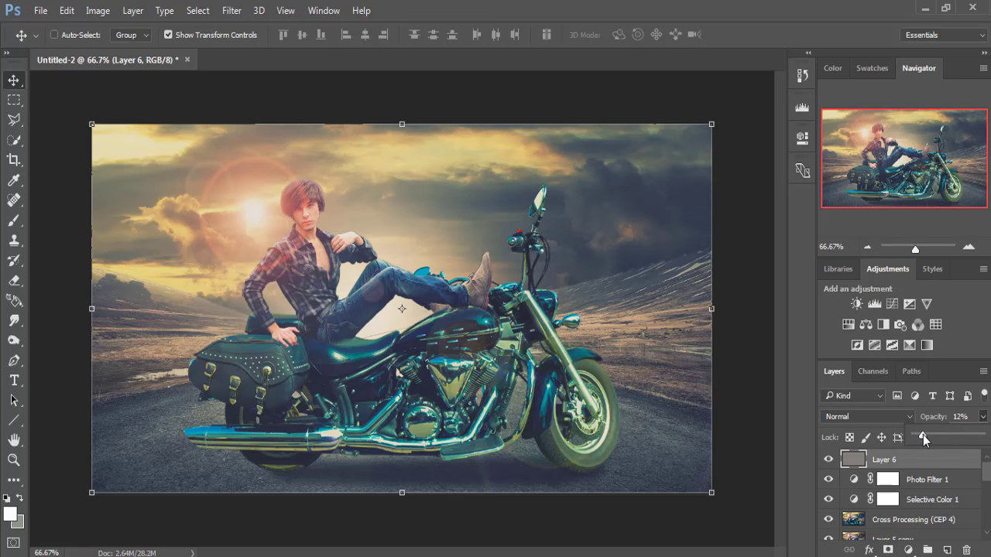
drag(922, 435, 988, 431)
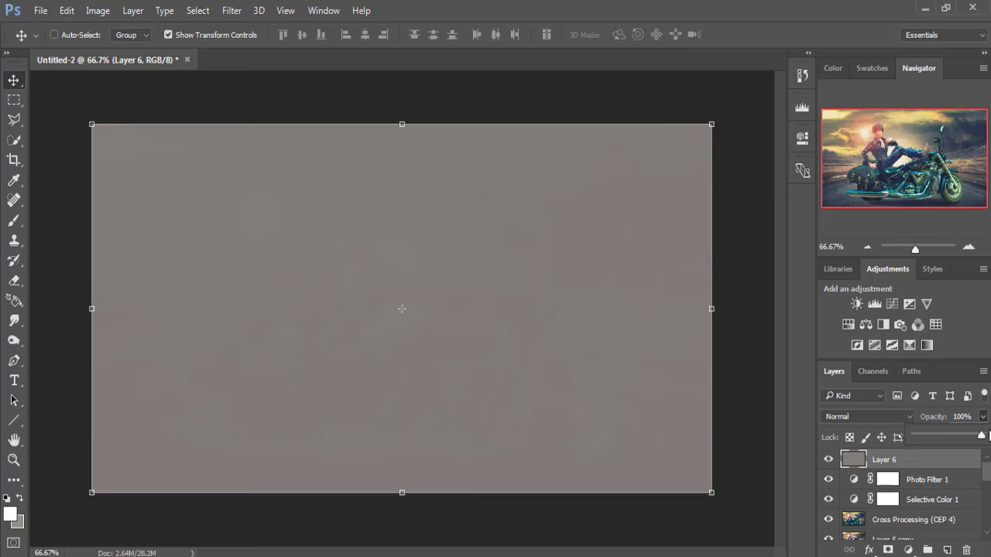
click(898, 416)
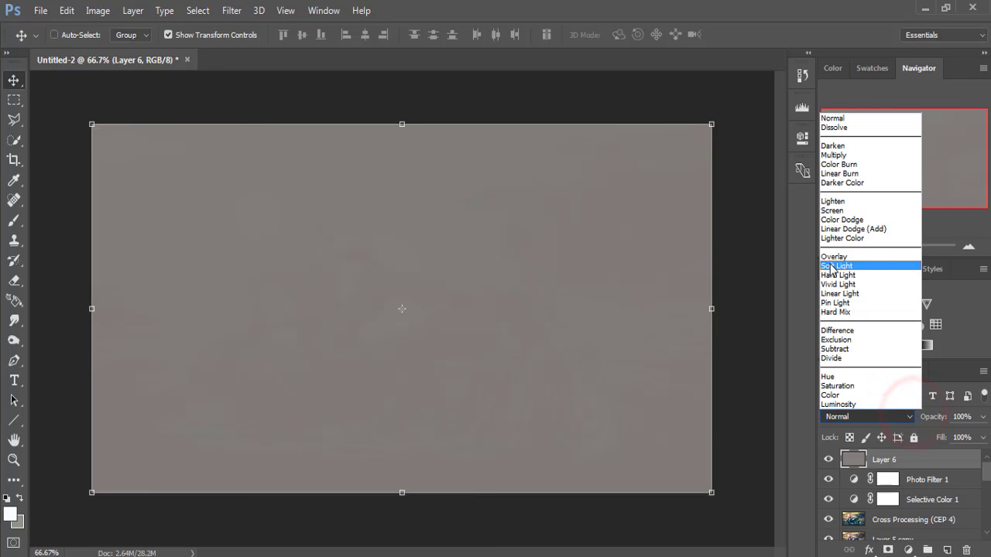
click(831, 266)
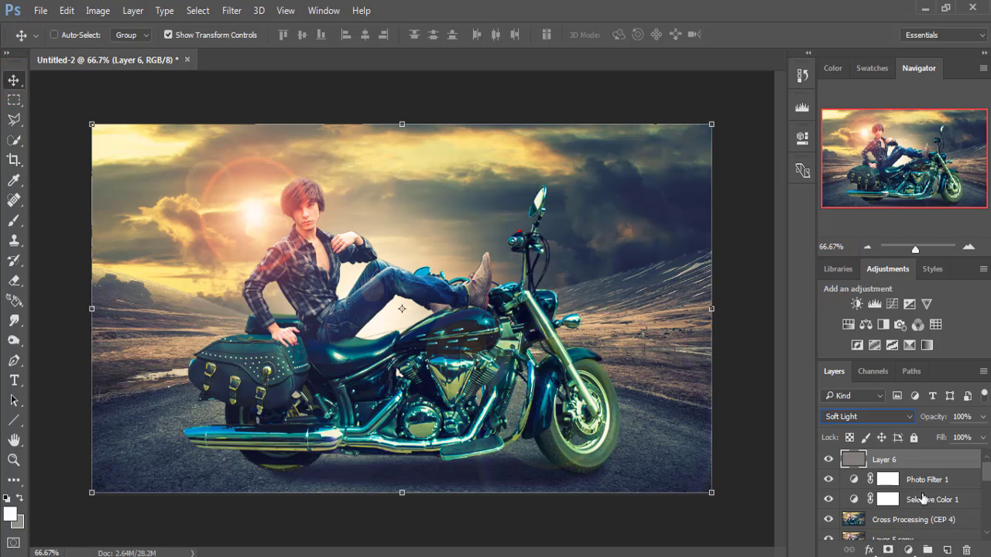
Step: Stamp all visible layers into a new merged Layer 7
click(924, 460)
click(937, 462)
key(ctrl+shift+alt+e)
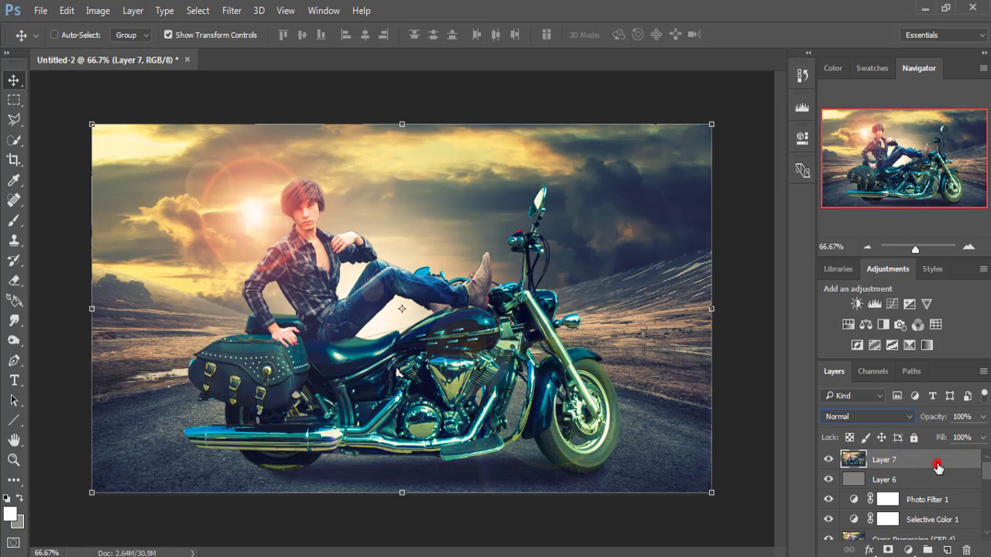
Step: Add a Photo Filter 2 layer using custom grey #90908f at 25% density
click(907, 549)
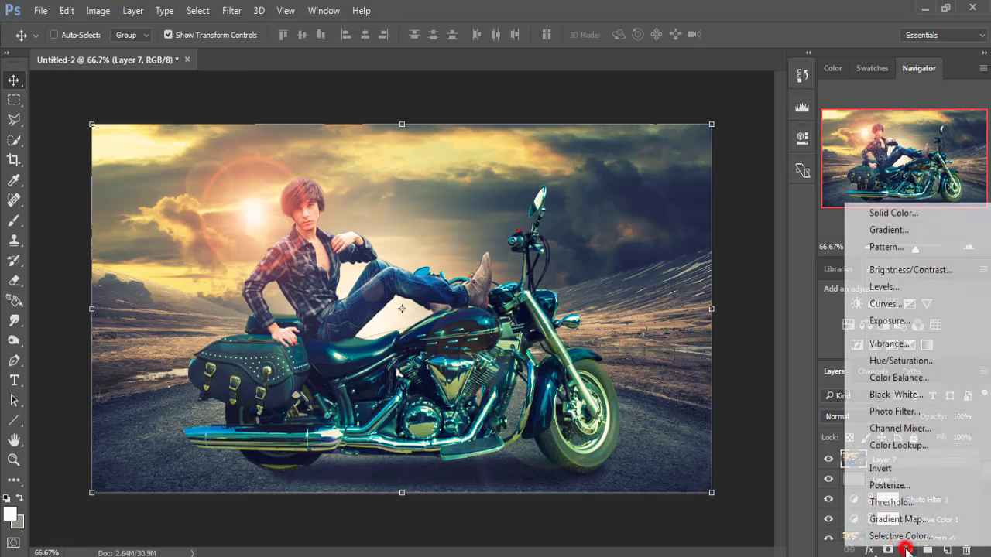
click(903, 410)
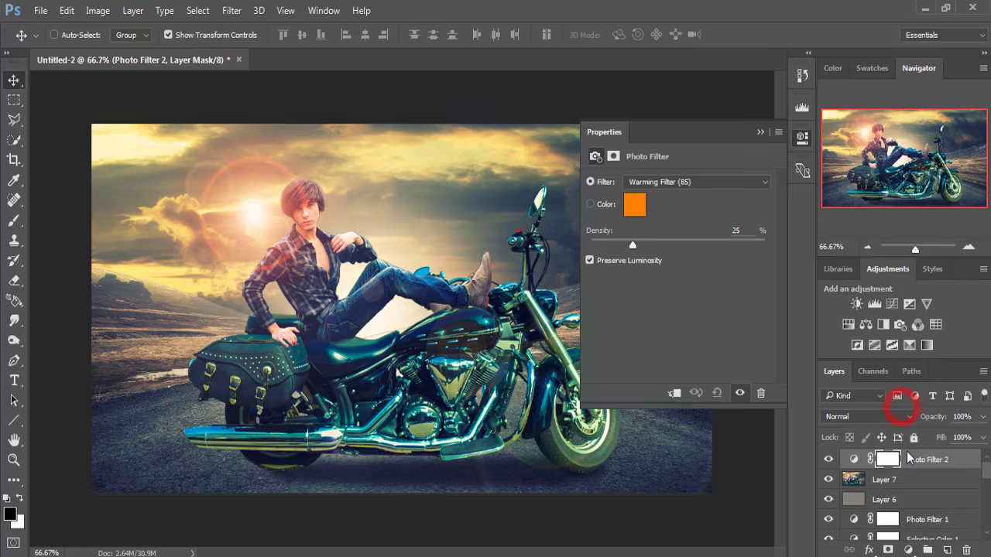
click(634, 207)
click(563, 403)
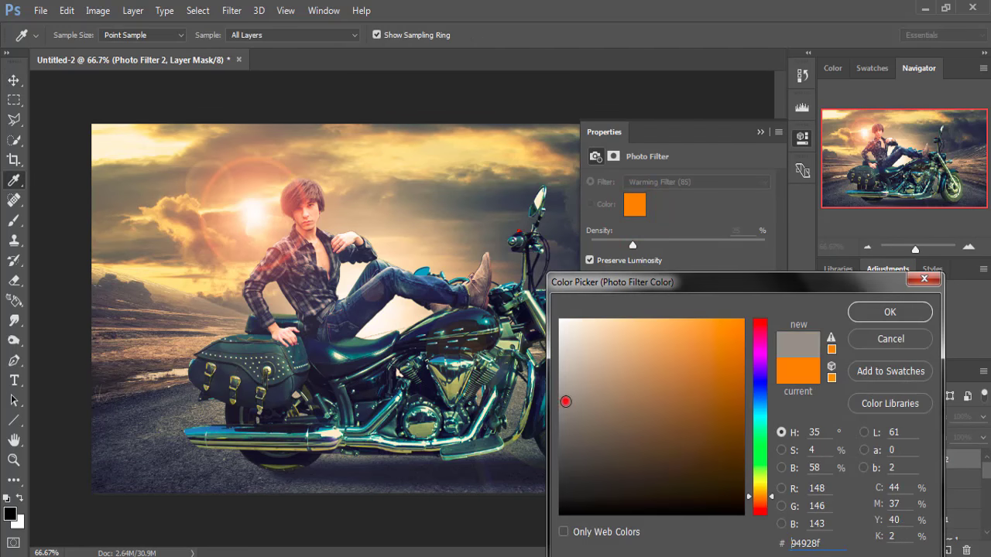
click(560, 404)
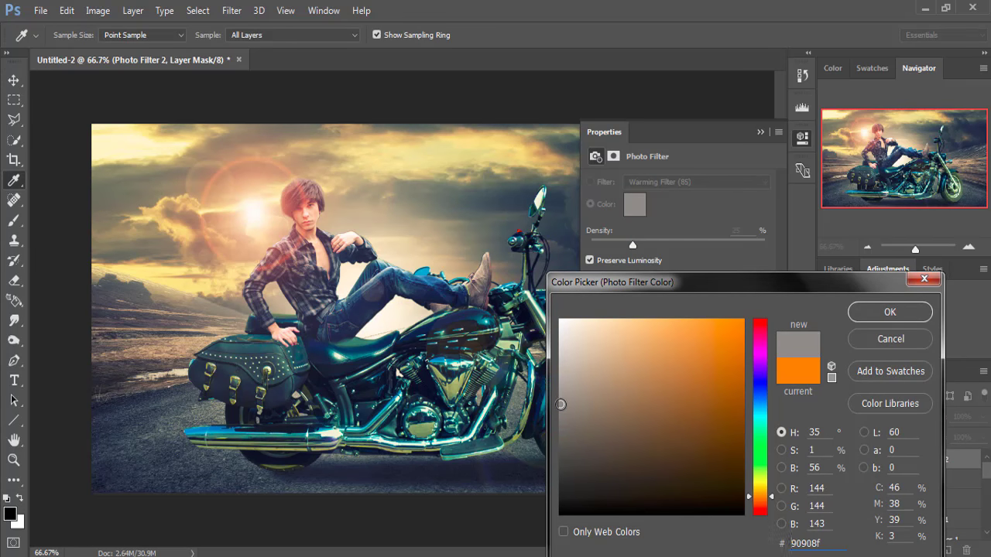
click(880, 311)
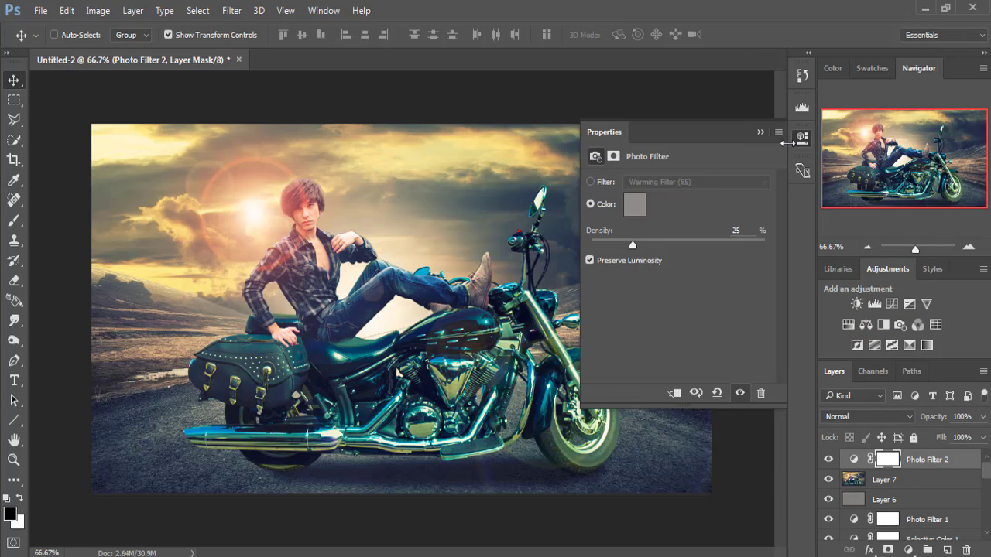
click(761, 132)
click(921, 461)
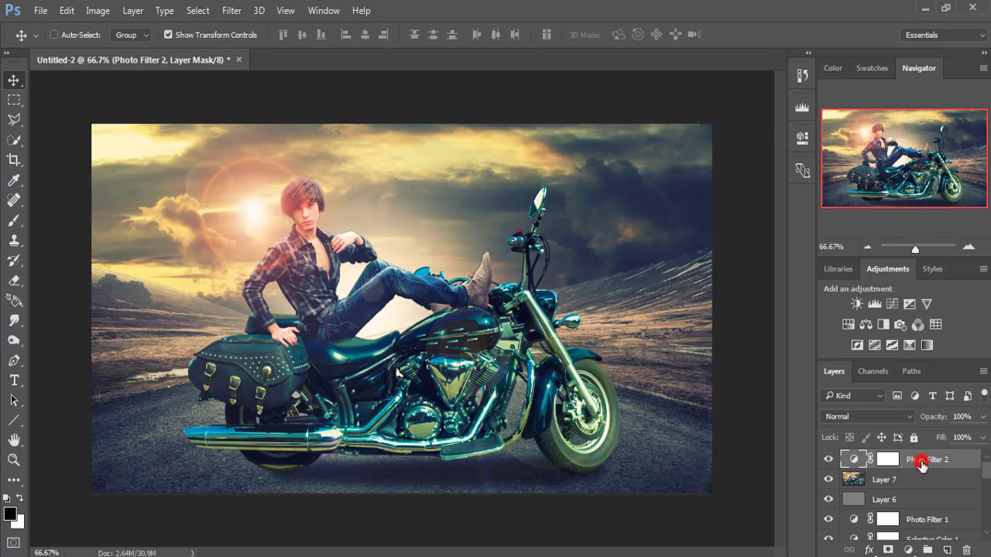
Step: Add a Selective Color 2 layer raising Reds Cyan to +13
click(908, 548)
click(890, 534)
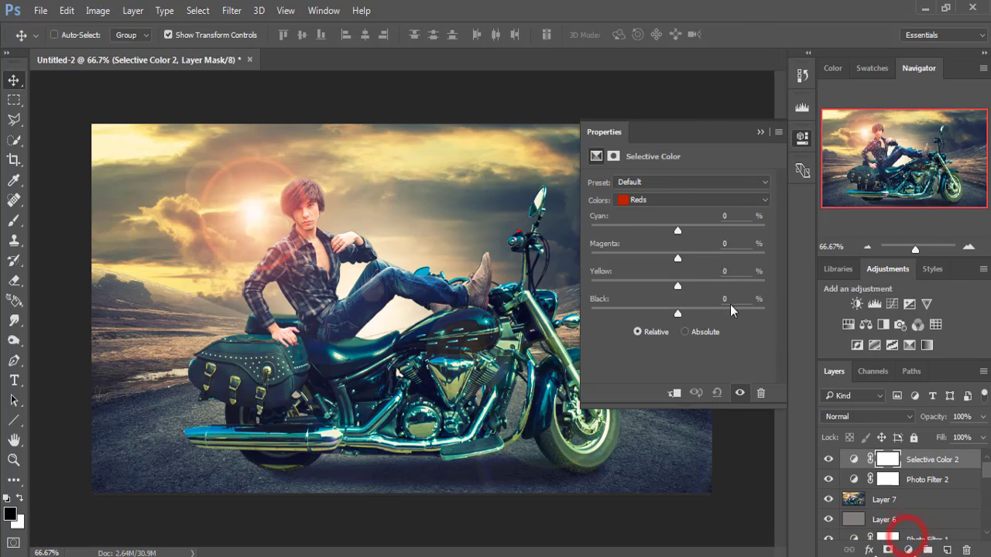
mouse_move(678, 232)
mouse_down()
mouse_move(691, 232)
mouse_move(630, 236)
mouse_move(649, 236)
mouse_up()
Step: Stamp all visible layers into a new merged Layer 8
click(760, 133)
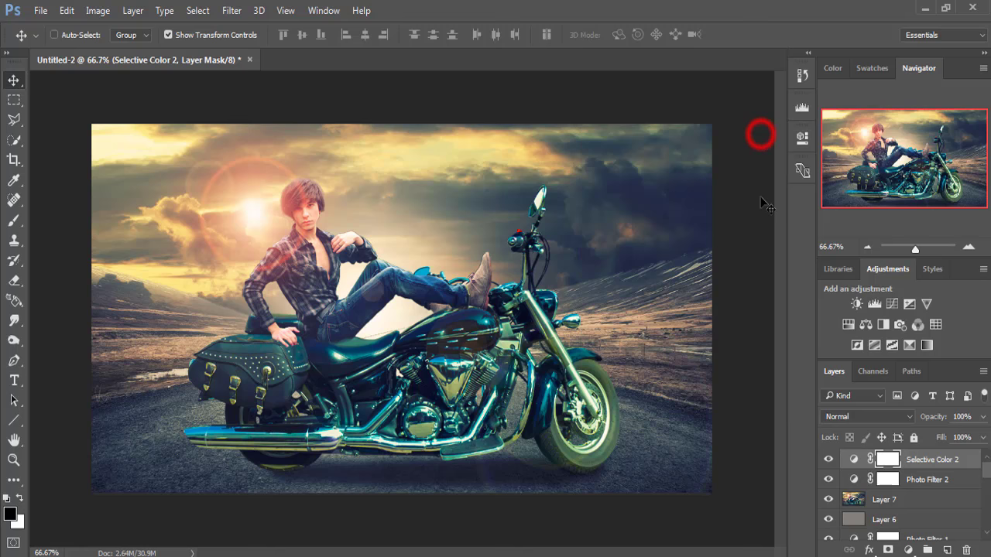
click(925, 464)
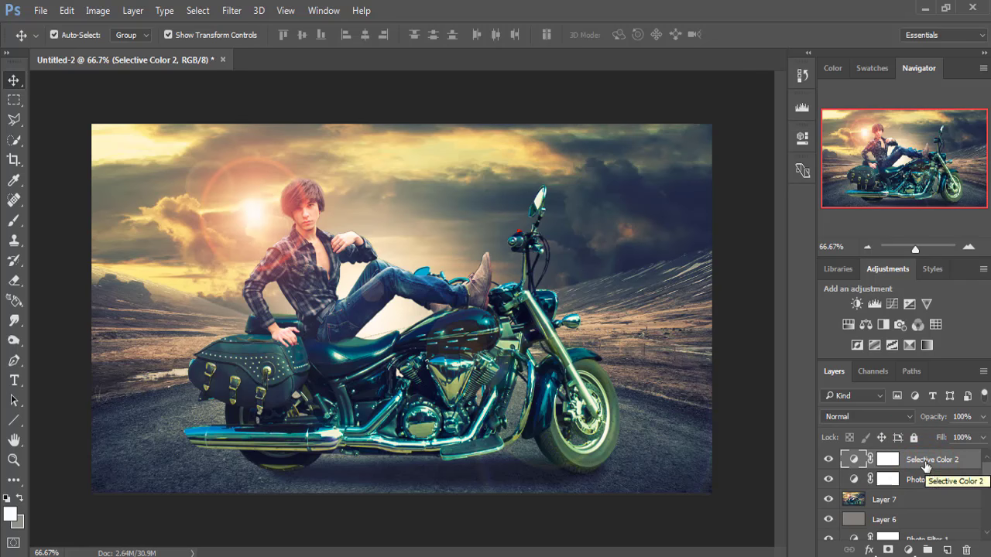
key(ctrl+shift+alt+e)
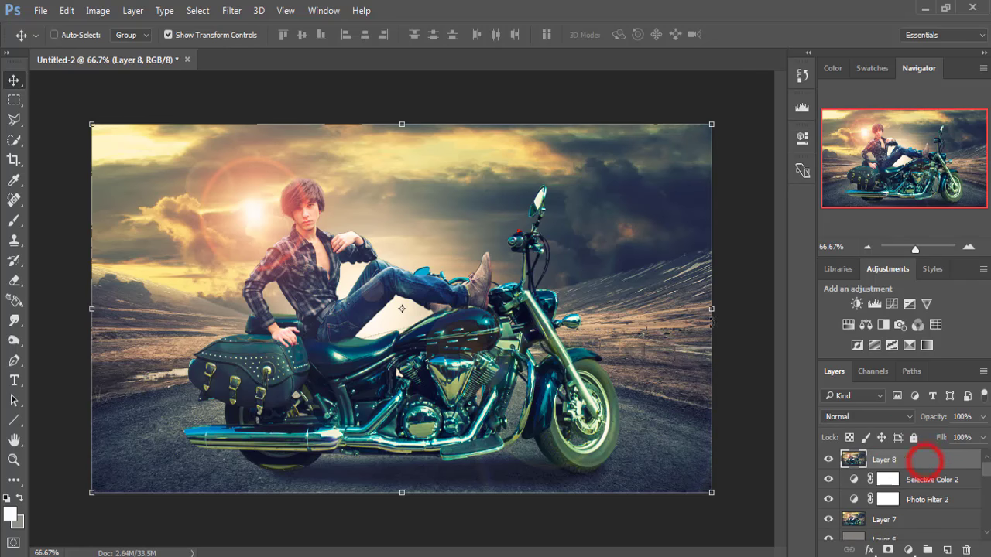
Step: Apply Nik Viveza 2 to Layer 8 with Brightness 5%, Contrast 3%, Saturation 11%
click(231, 10)
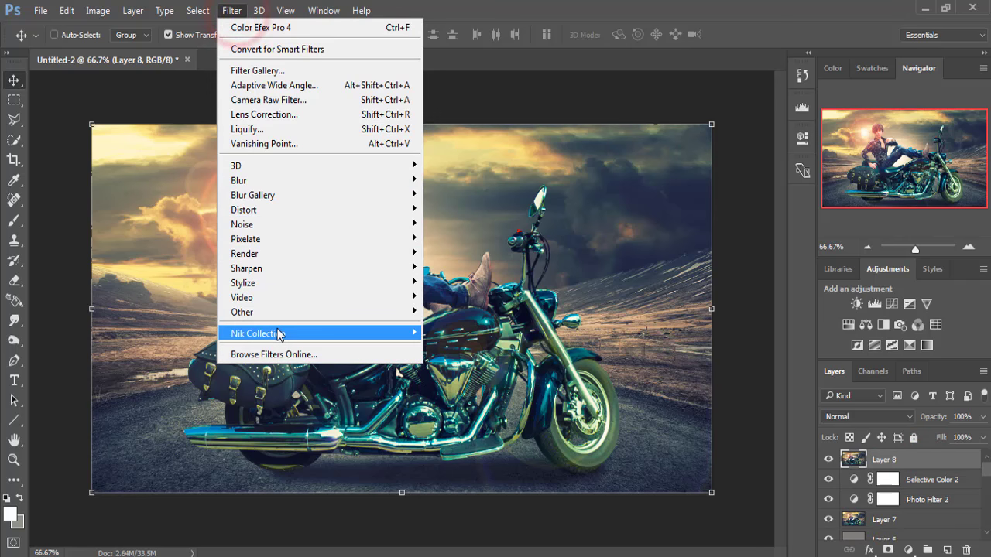
mouse_move(256, 333)
click(481, 434)
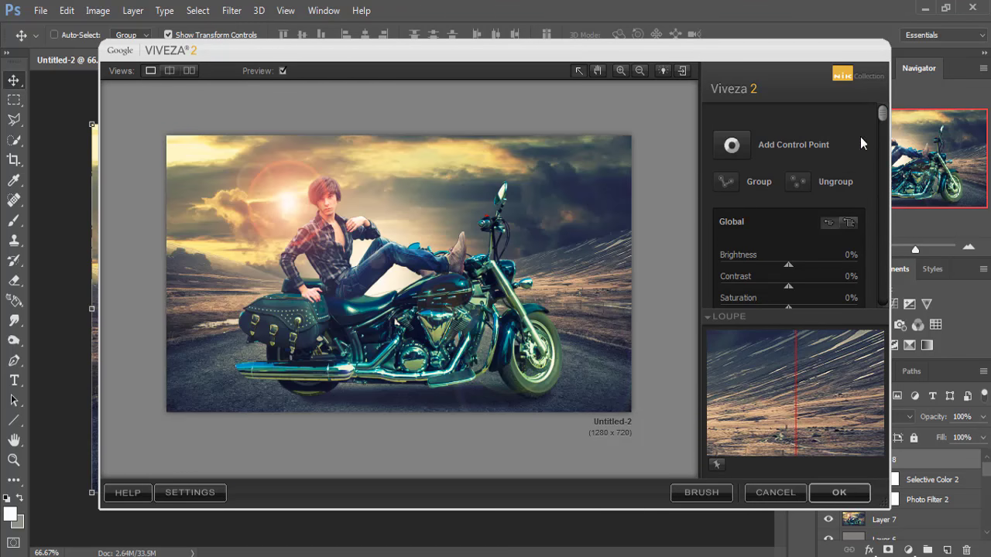
drag(880, 116, 880, 138)
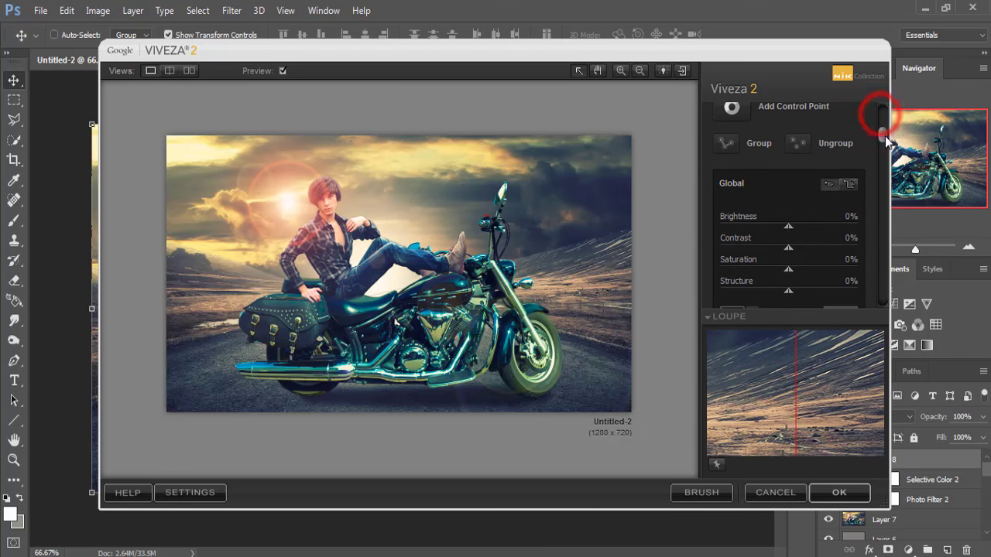
click(789, 269)
drag(805, 268, 799, 267)
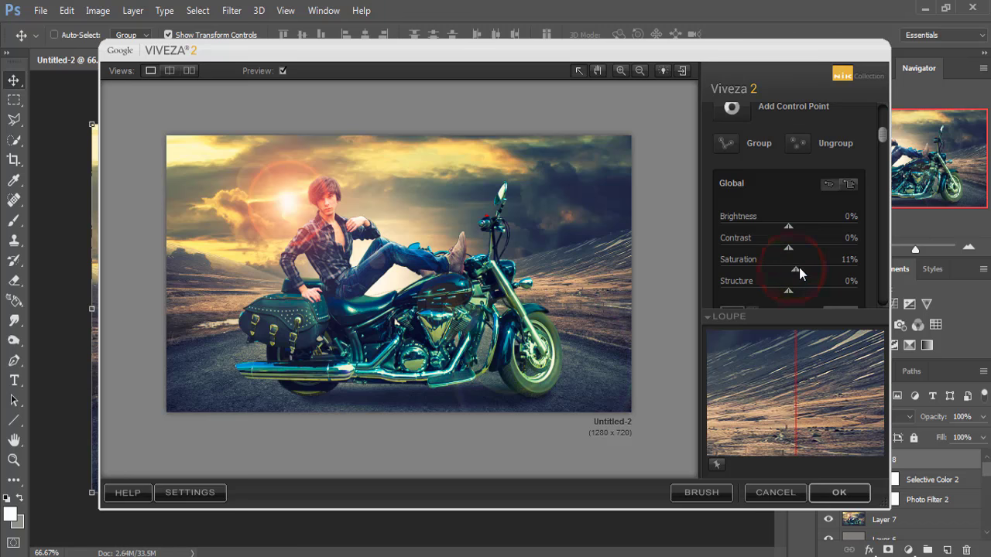
mouse_move(789, 225)
mouse_down()
mouse_move(795, 250)
mouse_move(774, 246)
mouse_move(794, 247)
mouse_up()
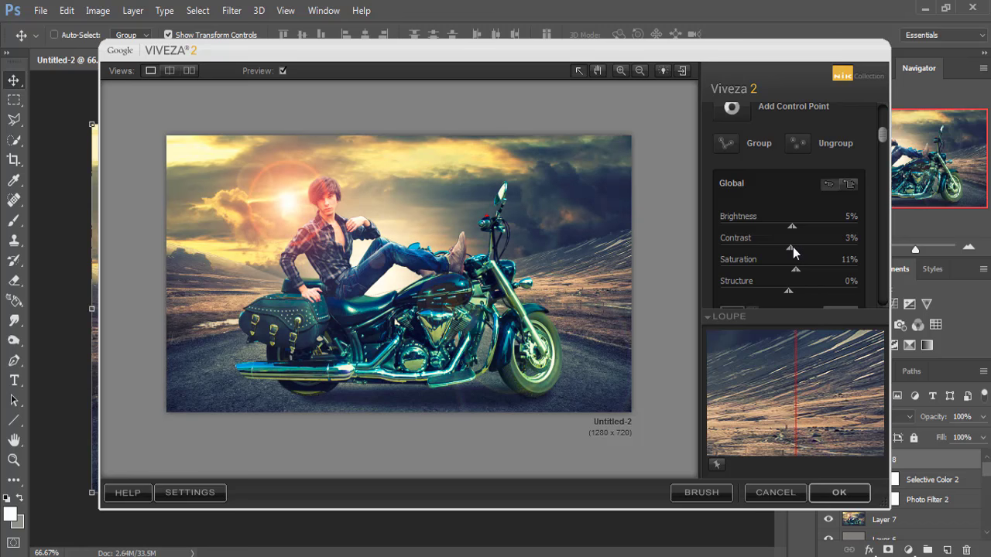
click(839, 493)
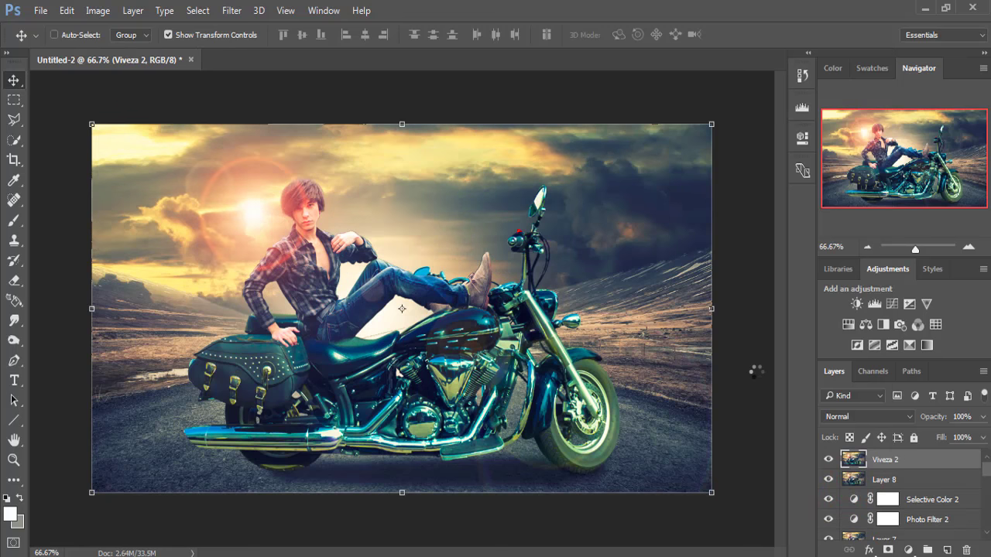
click(921, 463)
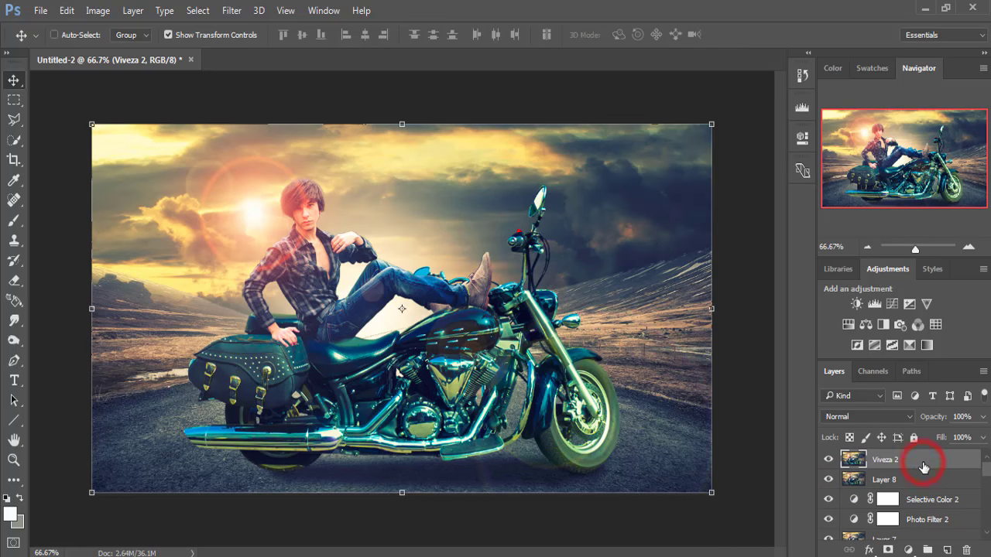